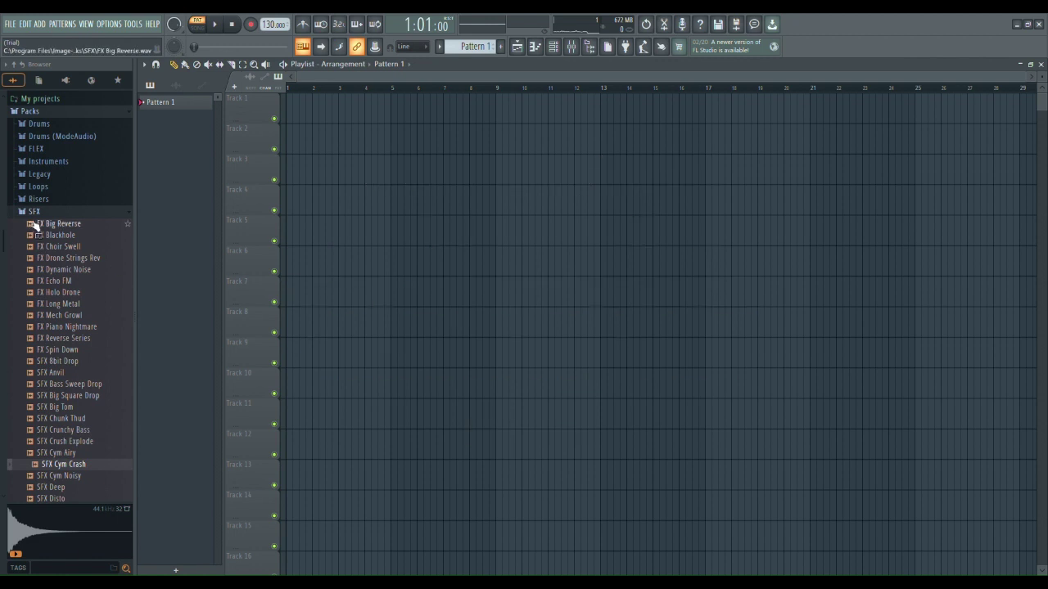
Browse the Packs sample folders, open Loops, and preview the DL Broken drum loop
click(33, 215)
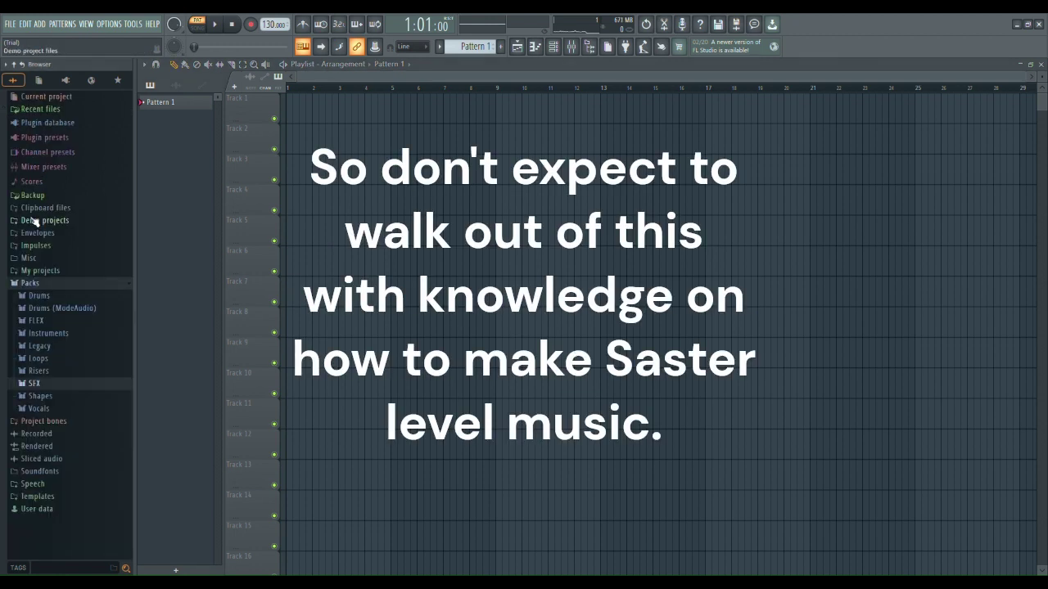
click(45, 334)
click(45, 348)
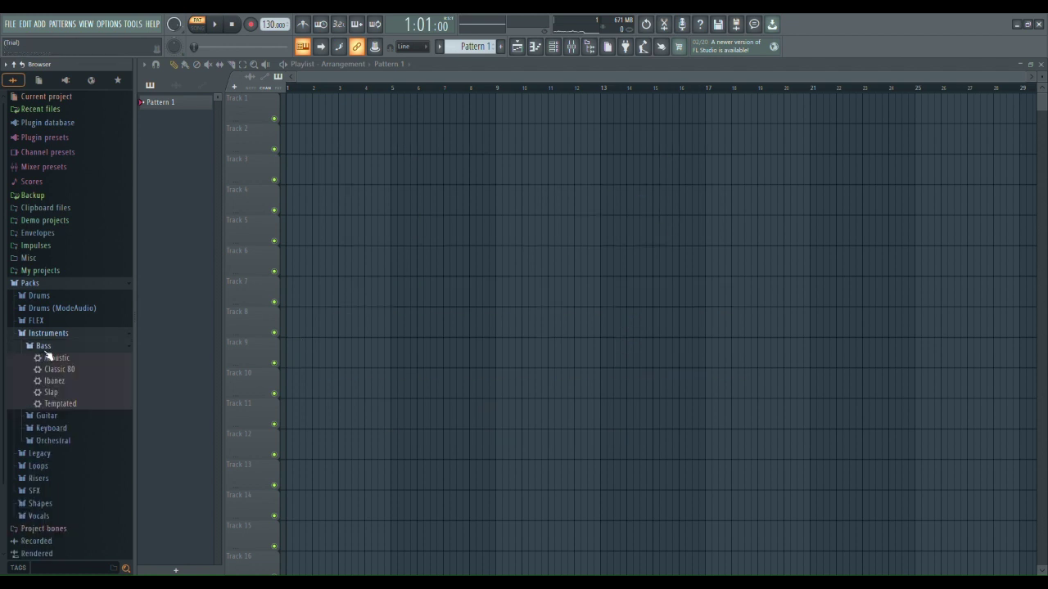
click(42, 333)
click(40, 358)
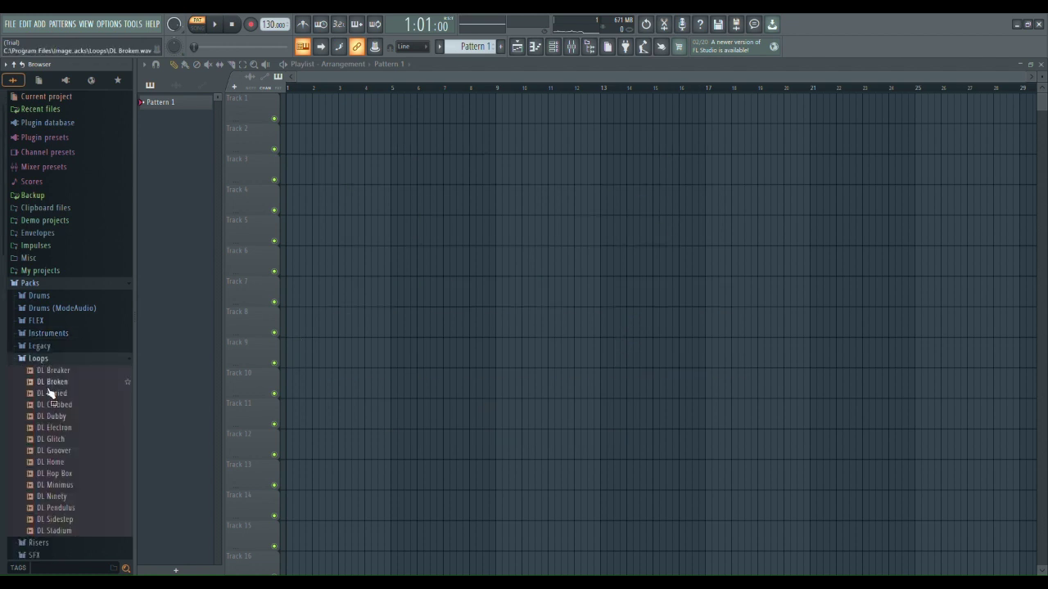
click(49, 383)
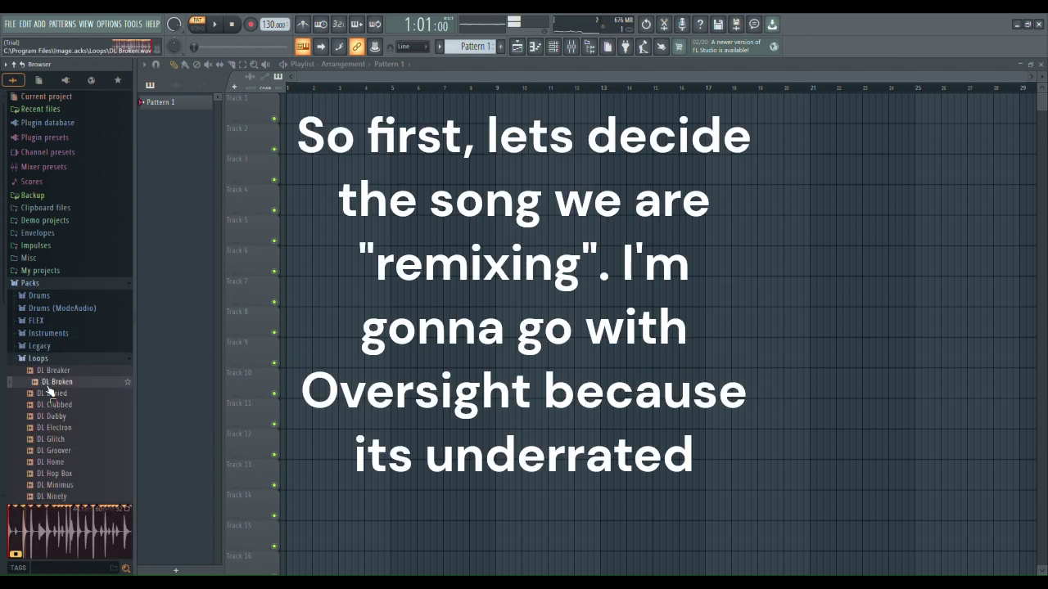
Place four DL Broken clips back to back on Track 3, starting at bar 1
drag(51, 383, 288, 170)
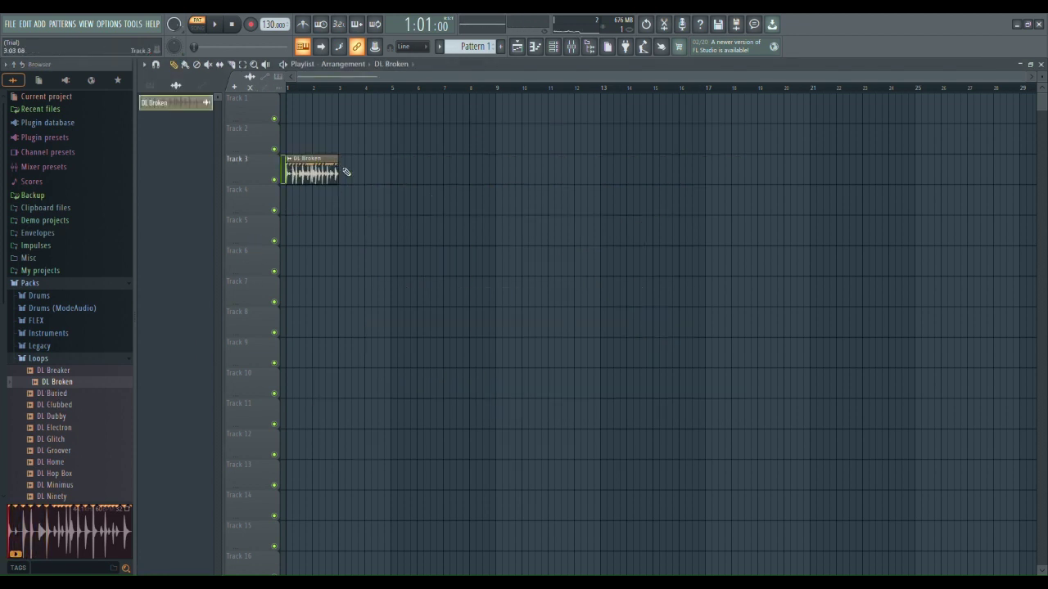
click(396, 165)
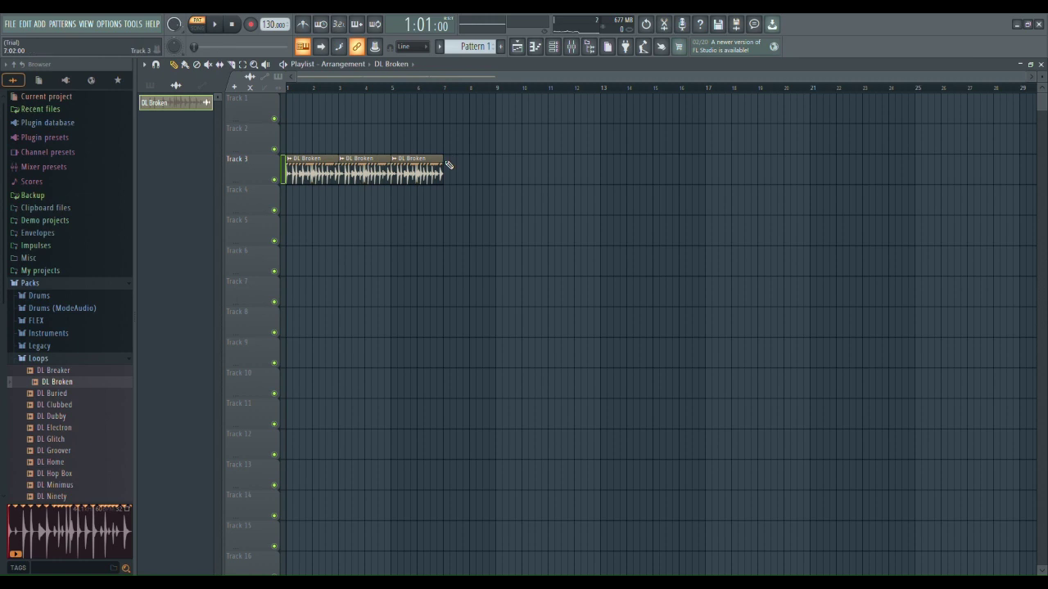
click(450, 164)
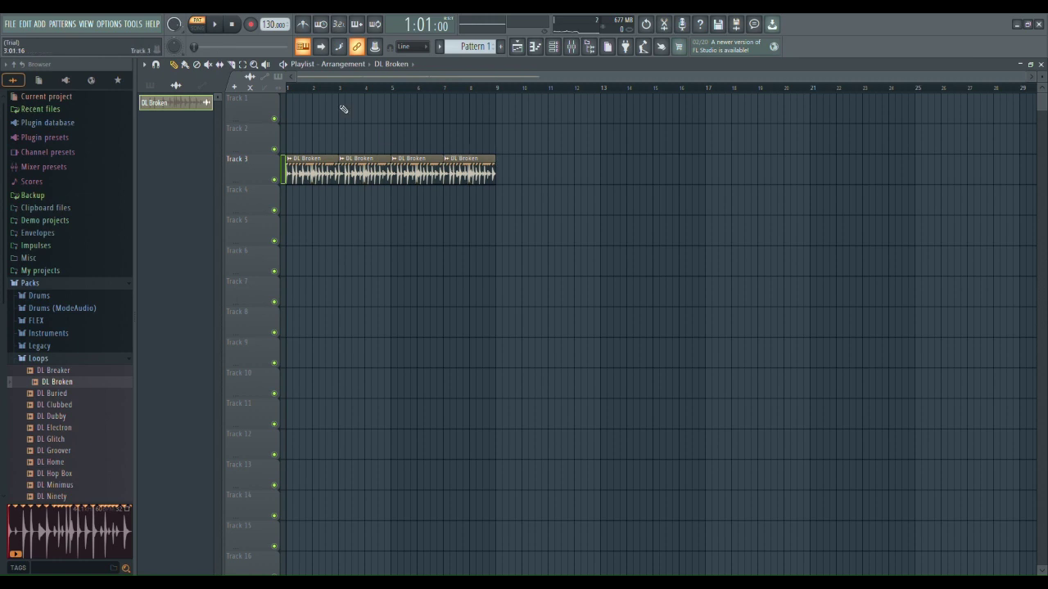
Listen to the arrangement in song mode, set the tempo to 140 BPM, and restart playback
click(195, 29)
click(216, 24)
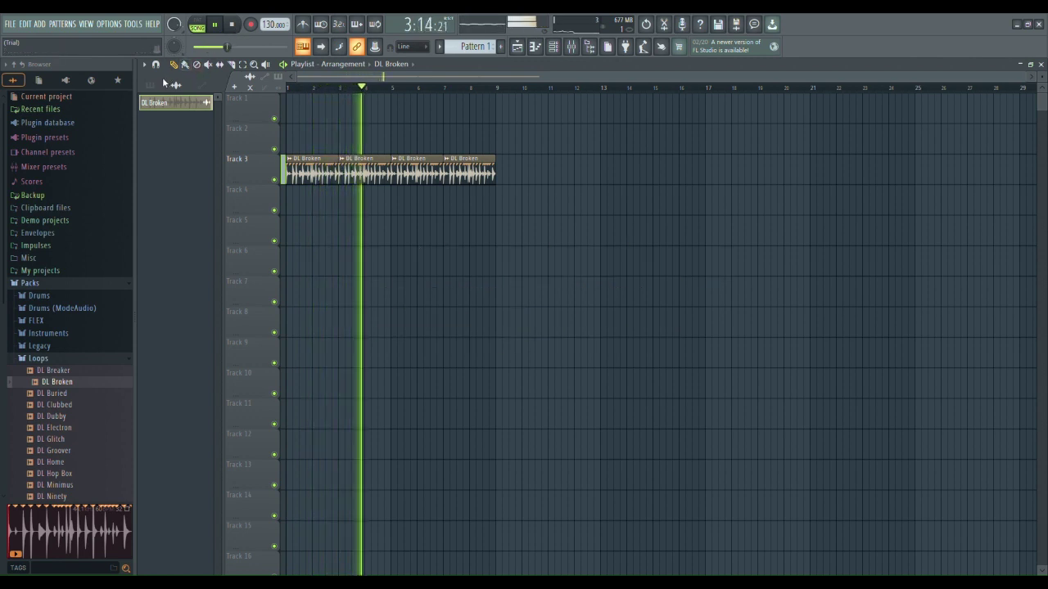
click(233, 26)
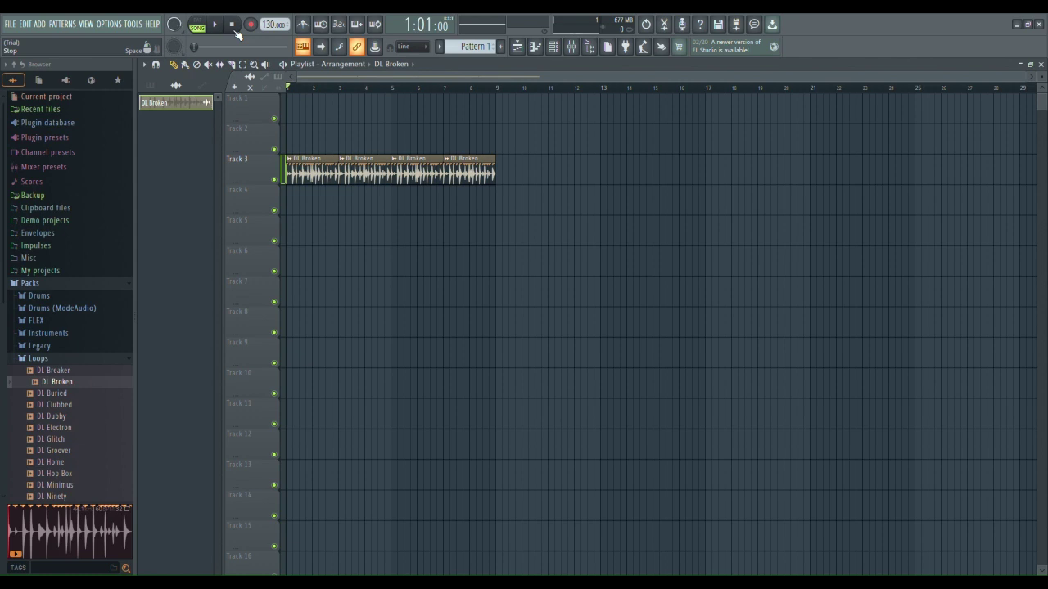
drag(271, 24, 270, 16)
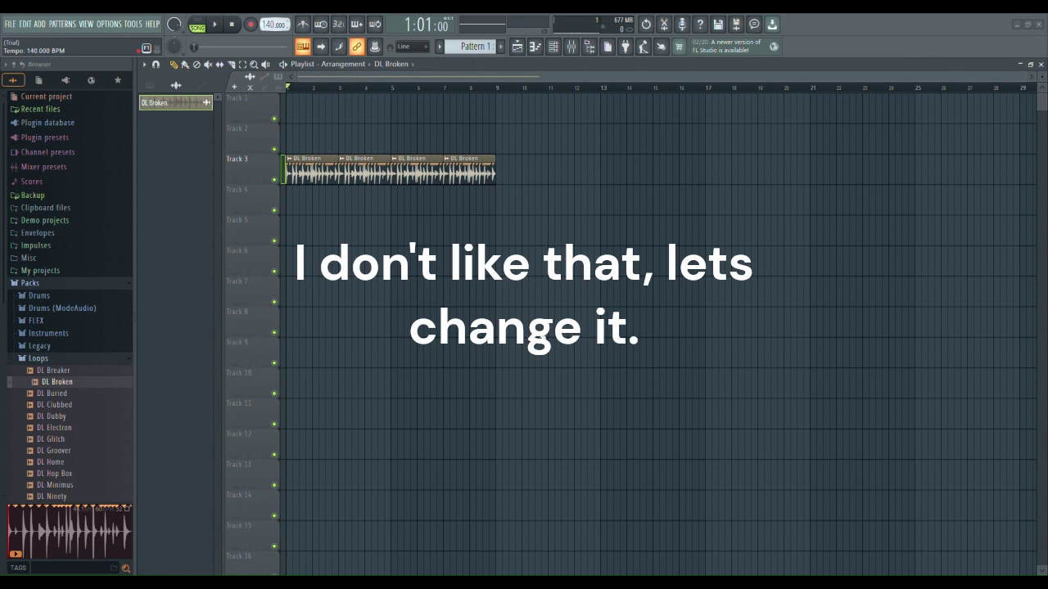
click(214, 23)
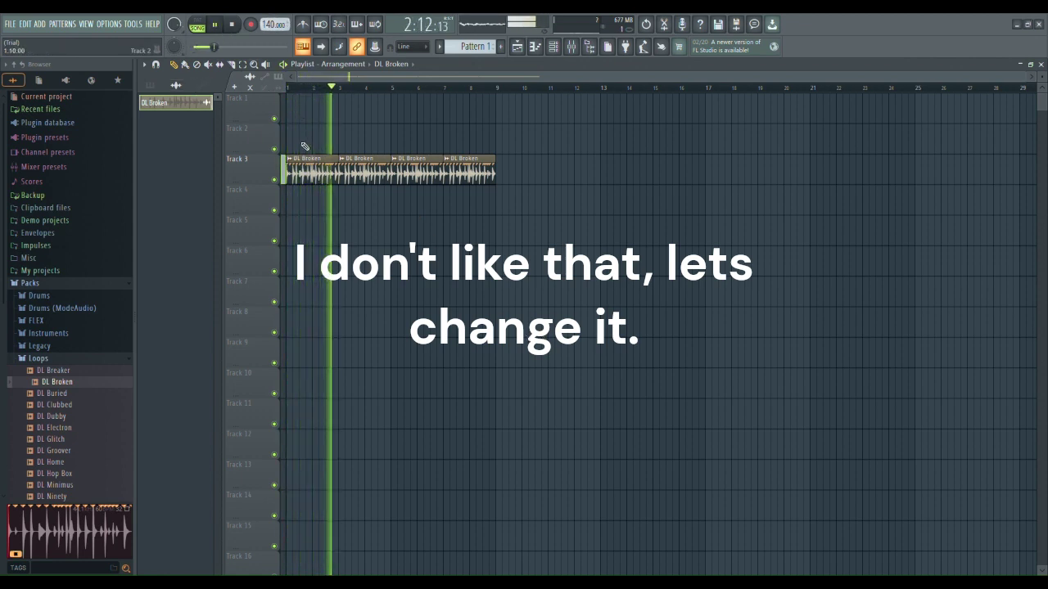
Delete all four DL Broken clips from Track 3
right_click(313, 168)
right_click(365, 174)
right_click(394, 180)
right_click(460, 181)
Place two consecutive Pattern 1 clips on Track 2, at bars 1 and 5
click(151, 86)
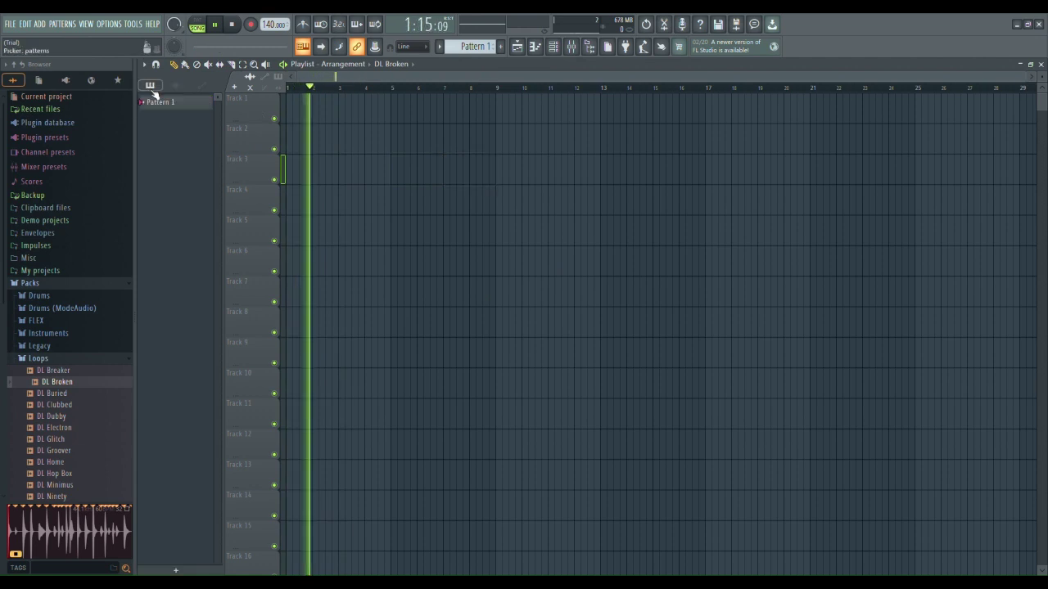
click(172, 103)
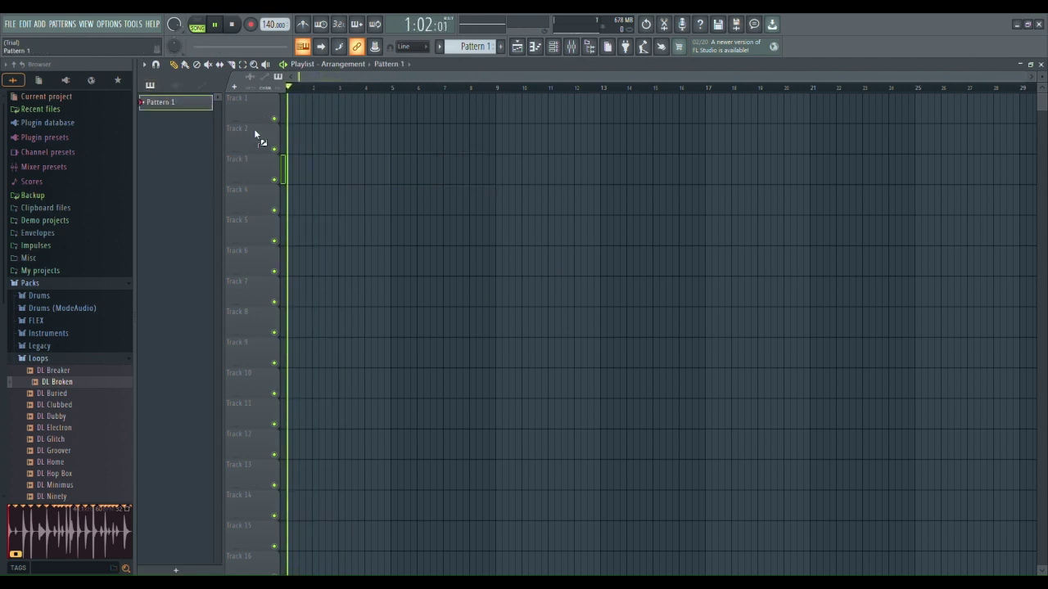
drag(296, 139, 393, 168)
click(398, 151)
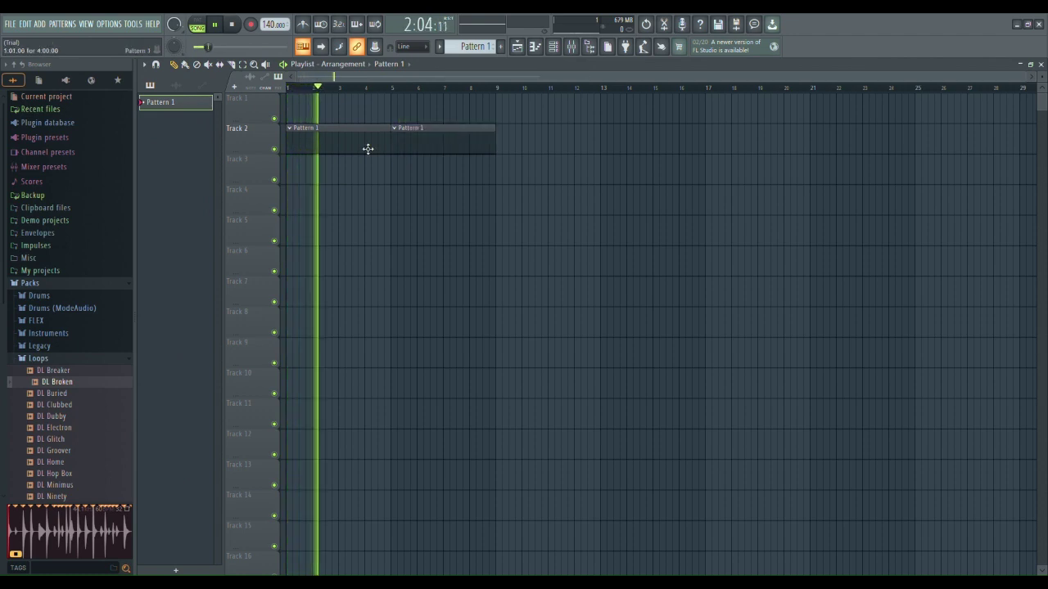
Stop playback, show the channel rack, and set its filter to display All channels
click(553, 47)
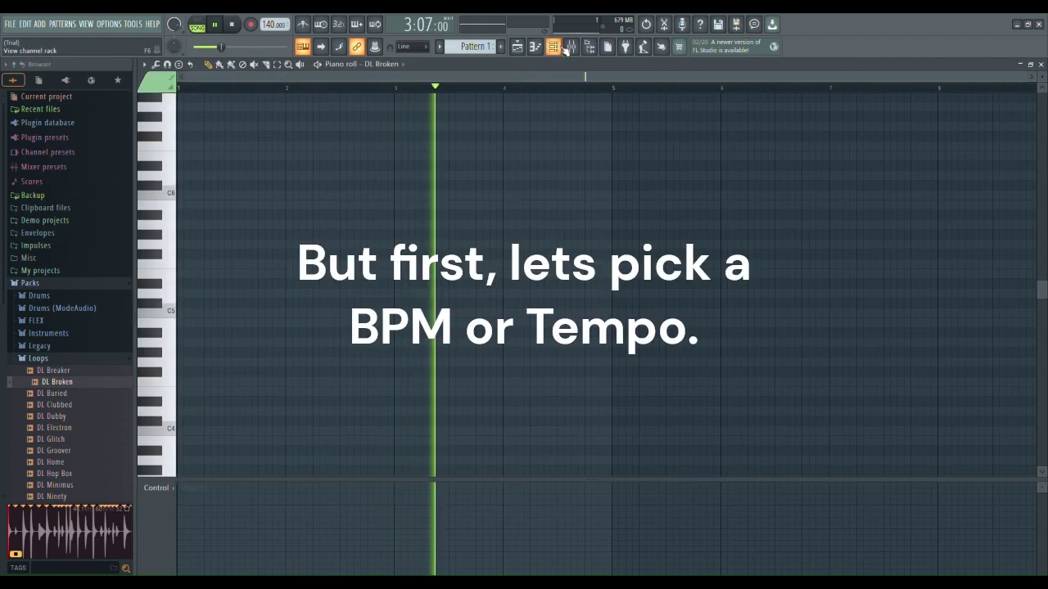
click(566, 49)
key(space)
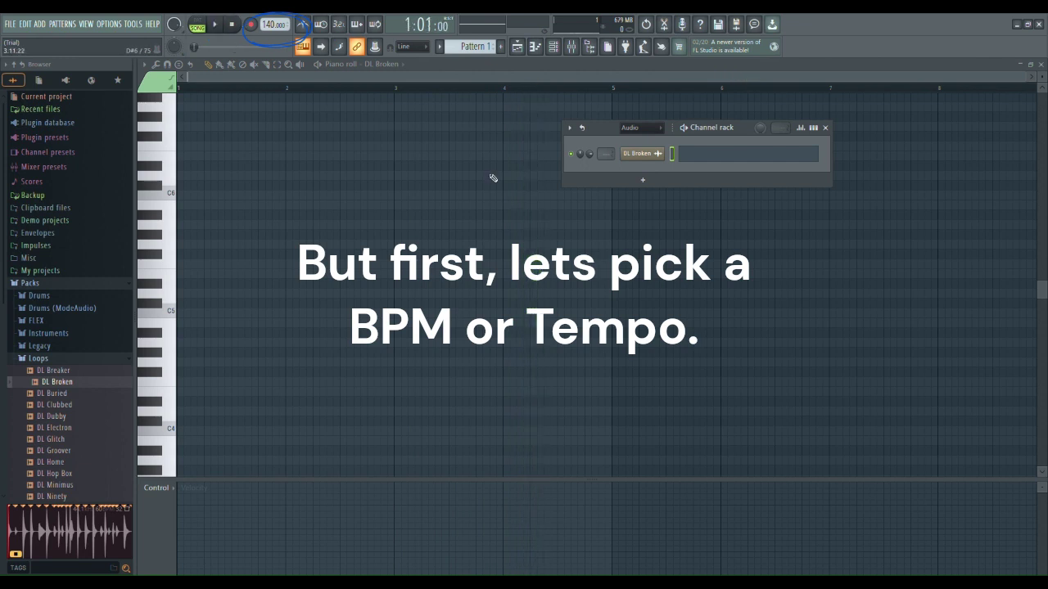
click(631, 128)
click(630, 145)
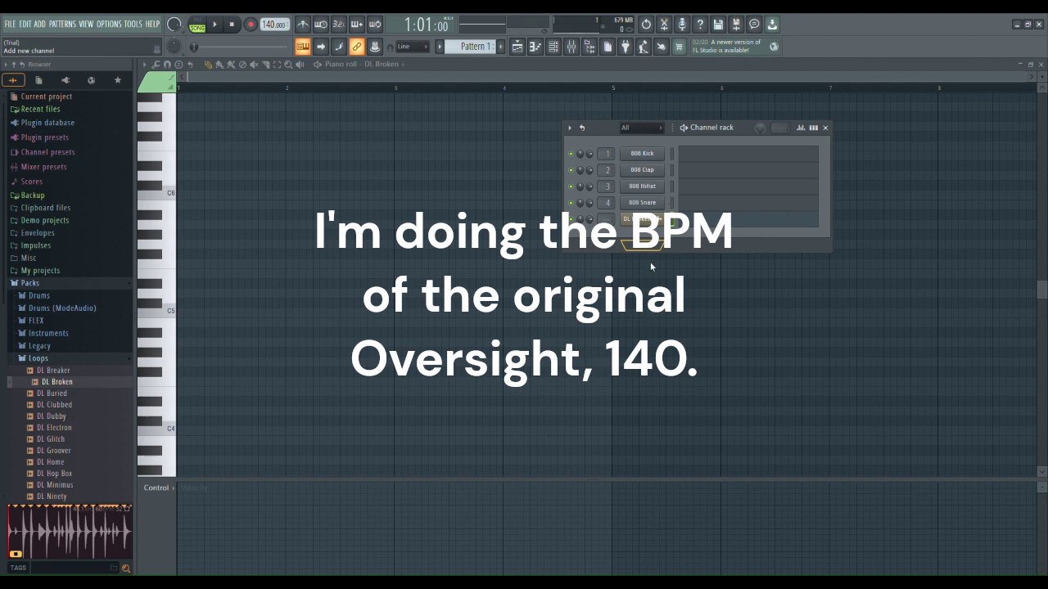
Audition The Ultimate Megadrive Soundfont patches in GenesiSF, including Chimes 5, Oboe 2 and Trumpet
click(197, 191)
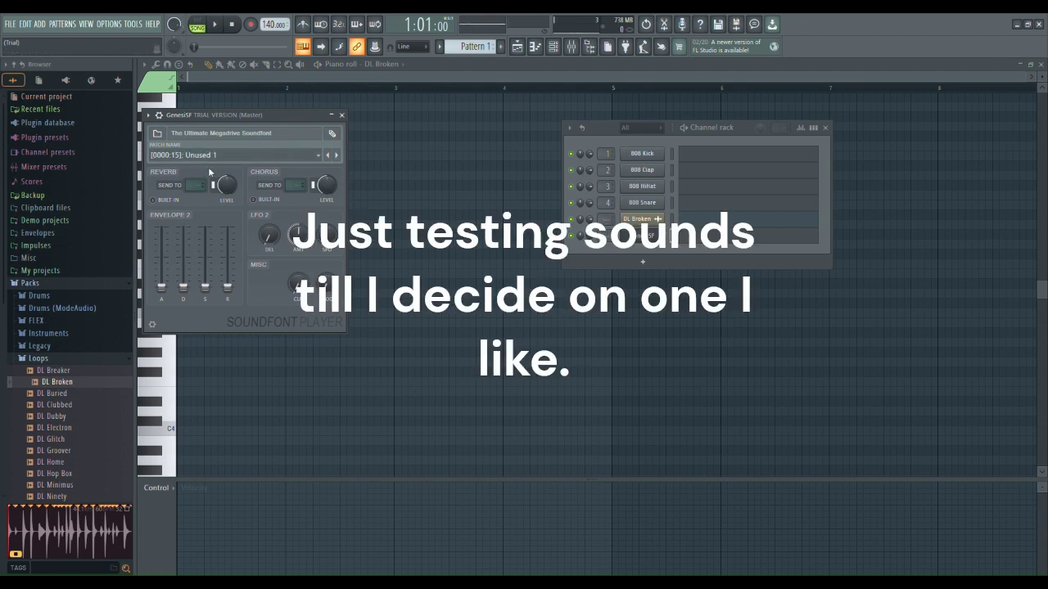
click(202, 192)
key(c)
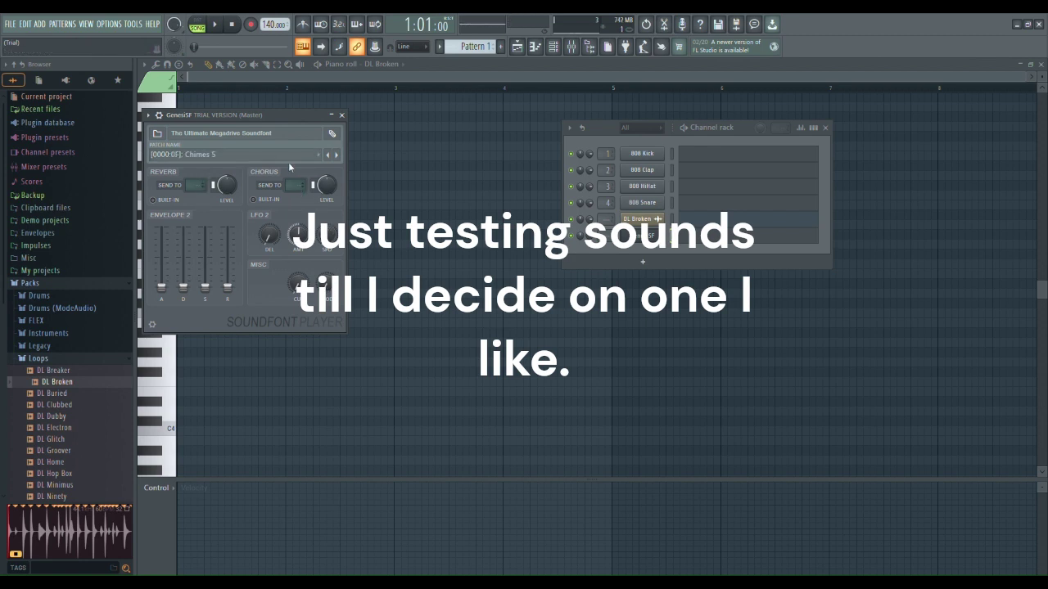
click(265, 212)
key(c)
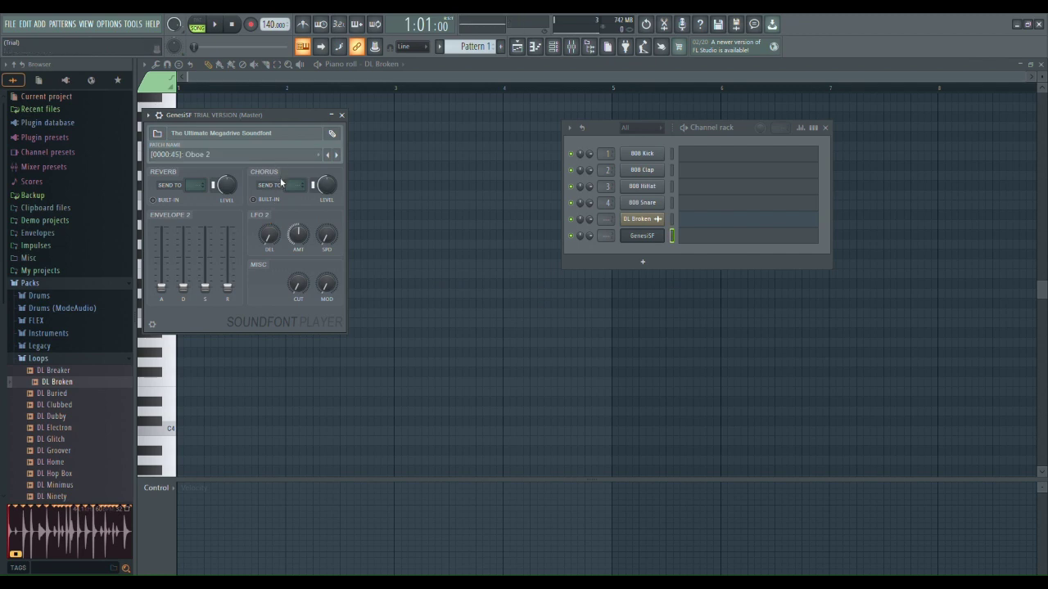
click(254, 80)
key(c)
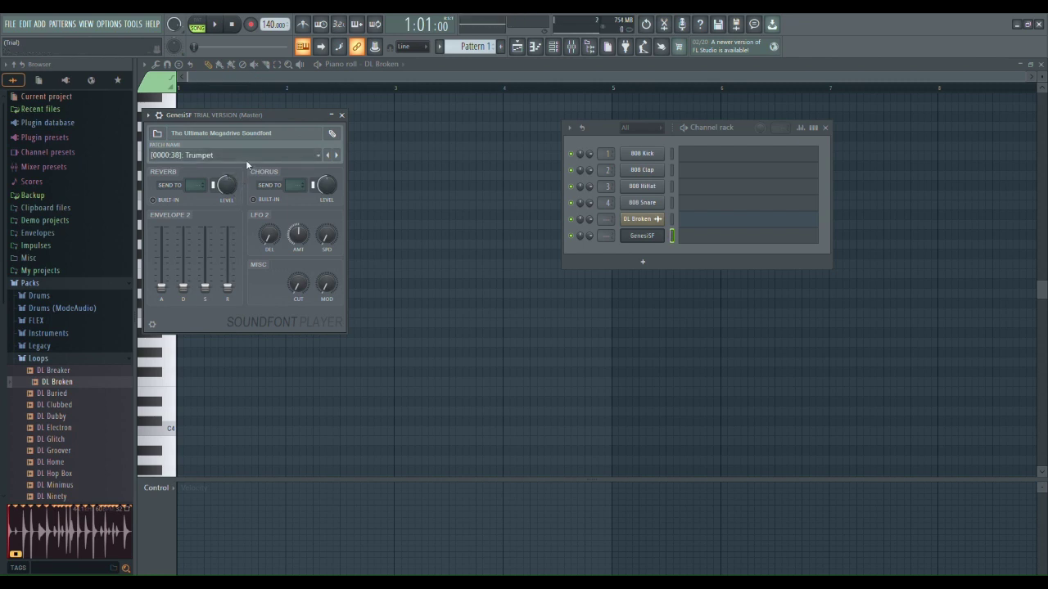
Choose the Square Wave patch in GenesiSF, test its sound, and close the plugin and channel rack windows
click(264, 318)
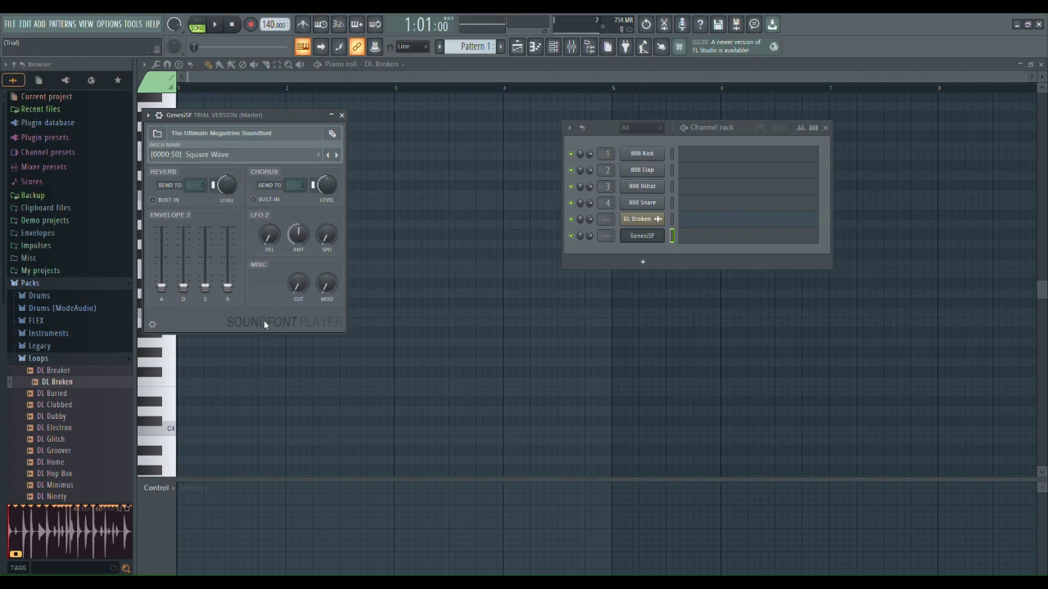
key(c)
click(341, 114)
click(826, 127)
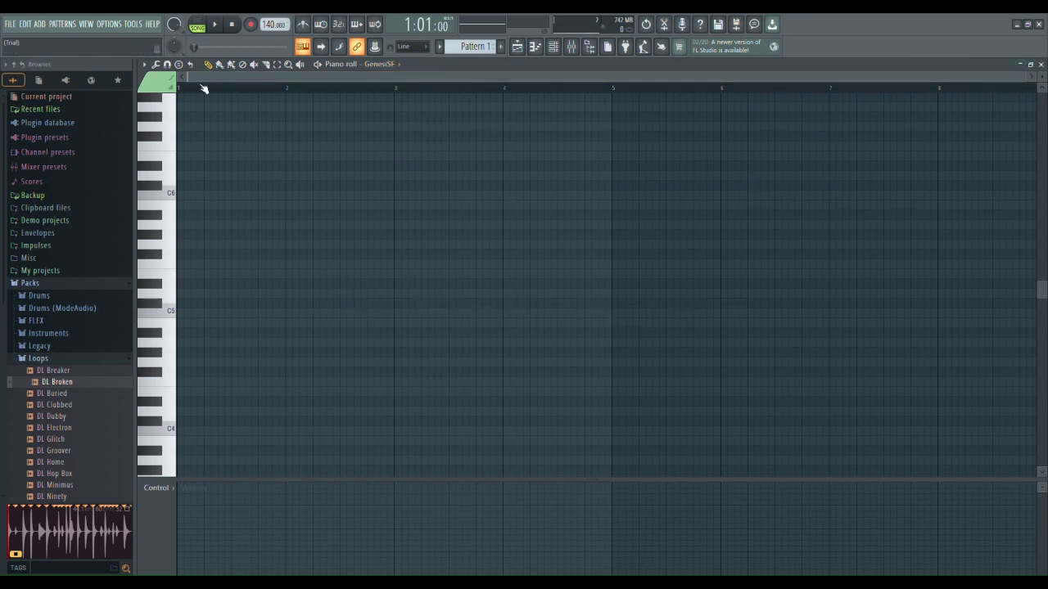
Enter four C5 notes in bar 1 and four D5 notes in bar 2 of the GenesiSF piano roll, one per beat
mouse_move(195, 81)
mouse_down()
mouse_move(424, 72)
mouse_move(205, 77)
mouse_up()
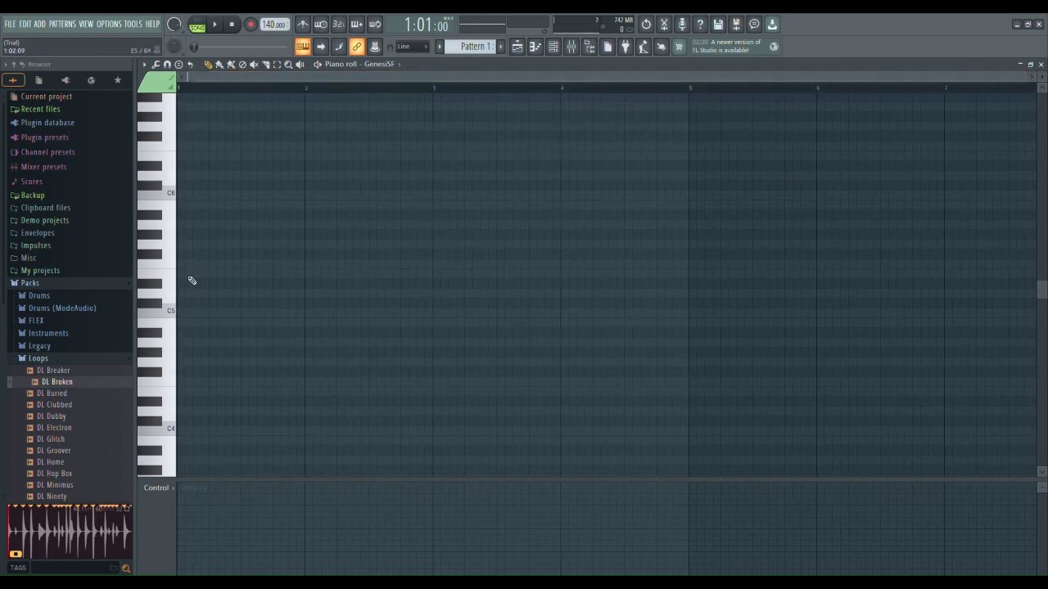
click(180, 313)
click(215, 313)
click(246, 312)
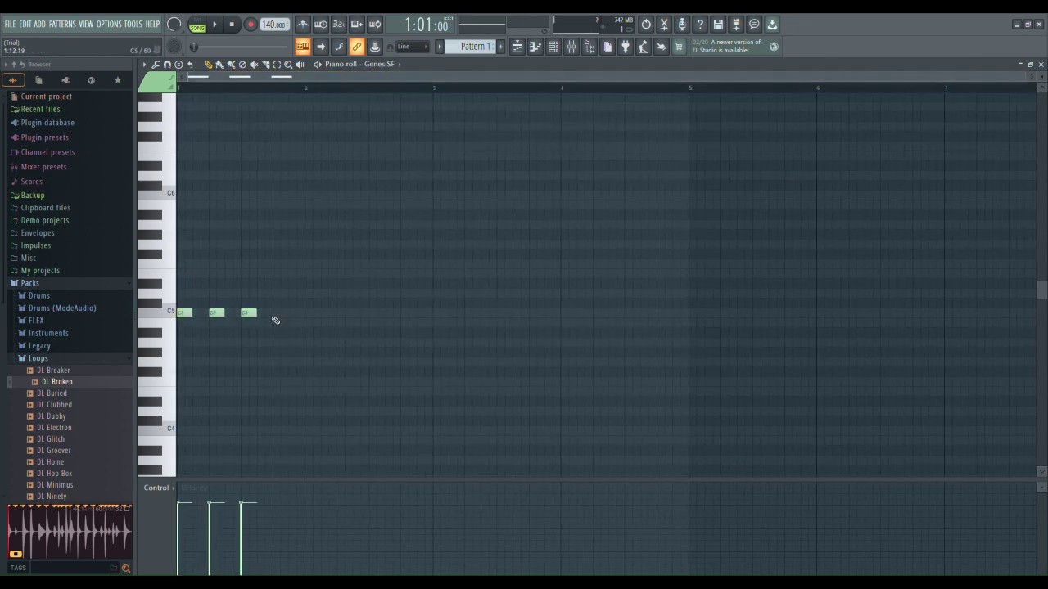
click(278, 313)
click(310, 293)
click(342, 293)
click(374, 293)
click(405, 295)
Continue the melody with one C5 and three B4 notes in bar 3, and four A#4 notes in bar 4
click(436, 313)
click(468, 323)
click(500, 323)
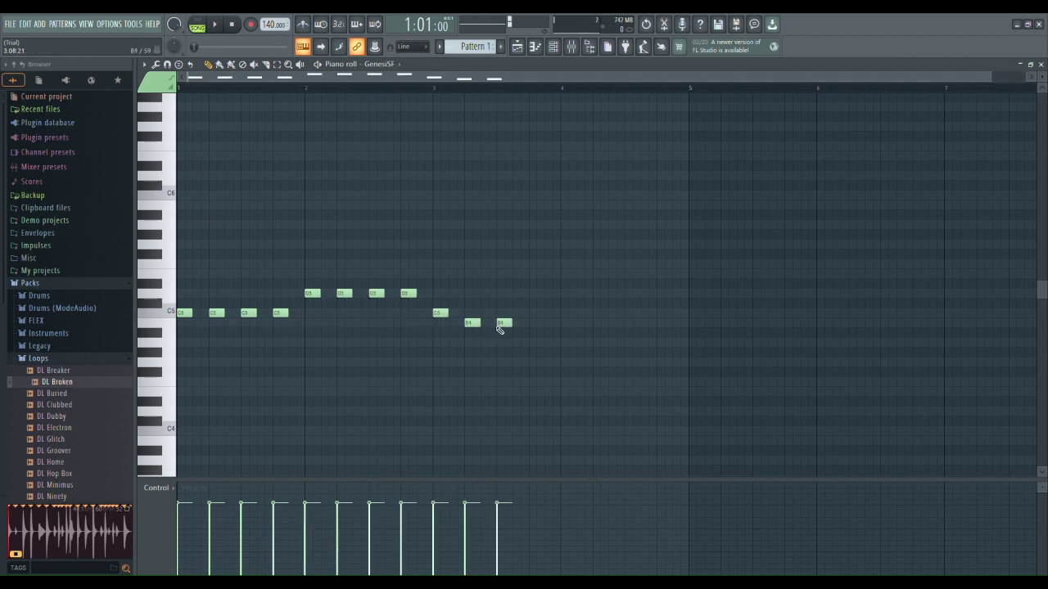
click(533, 324)
click(564, 334)
click(596, 334)
click(627, 333)
click(661, 334)
Play the melody in pattern mode to check it, and stop playback
click(197, 24)
click(215, 24)
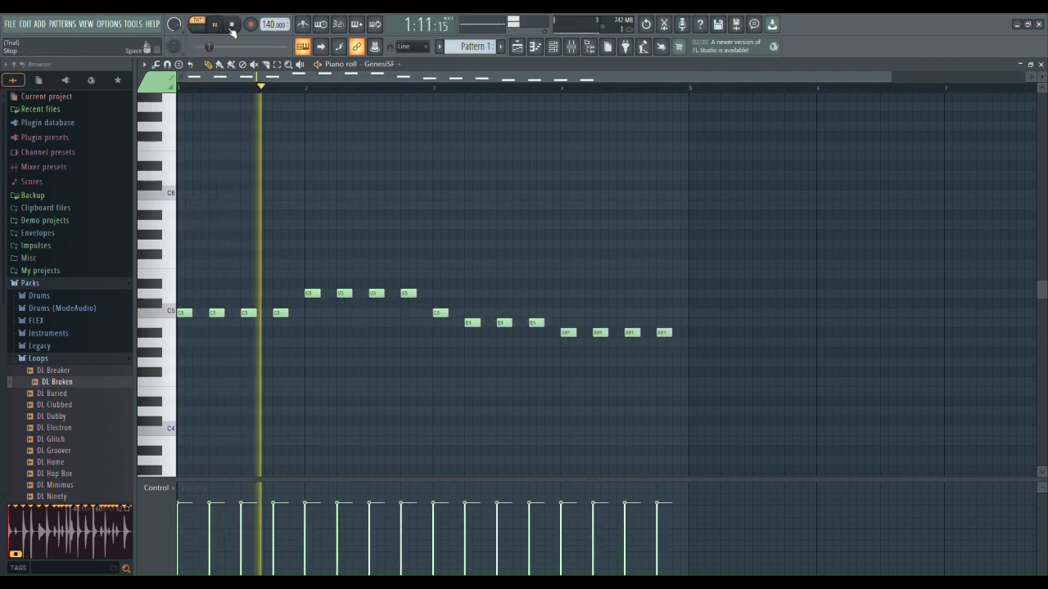
click(232, 25)
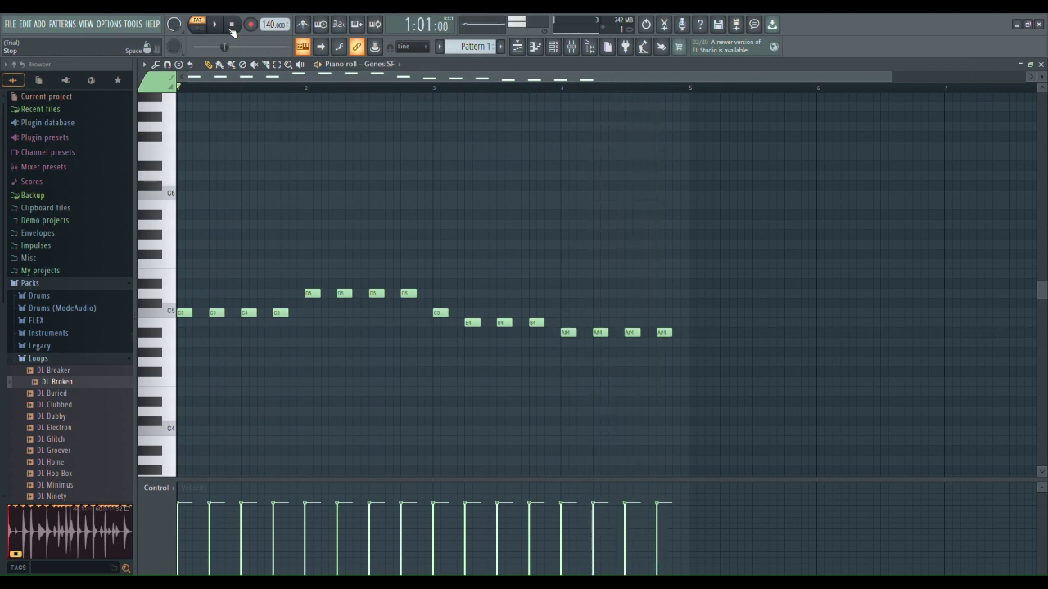
Raise the last note of bar 4 to B4, leaving no note in bar 5
mouse_move(664, 333)
mouse_down()
mouse_move(665, 311)
mouse_move(665, 328)
mouse_up()
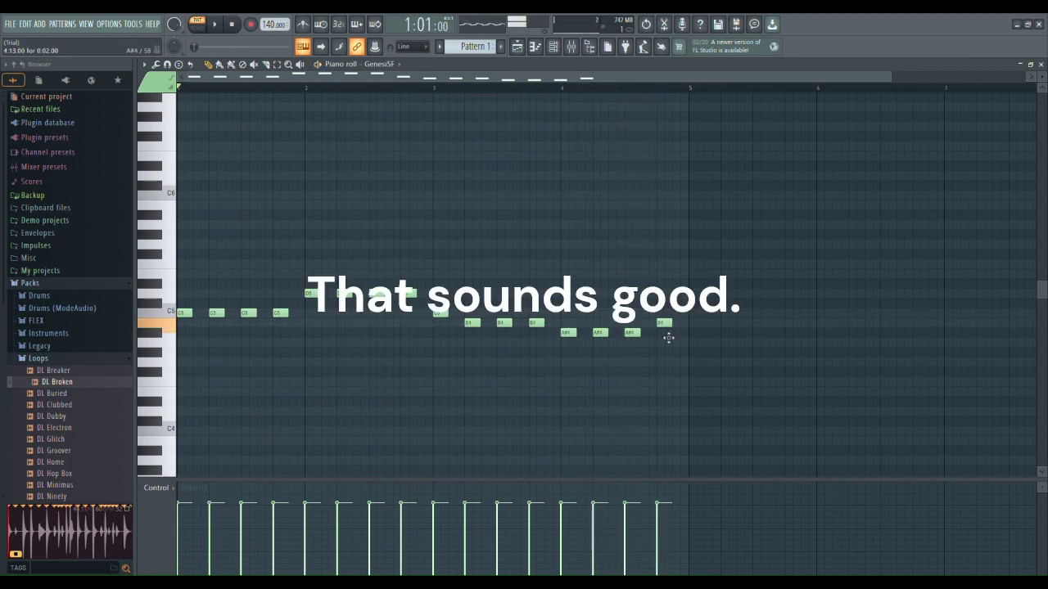
click(690, 315)
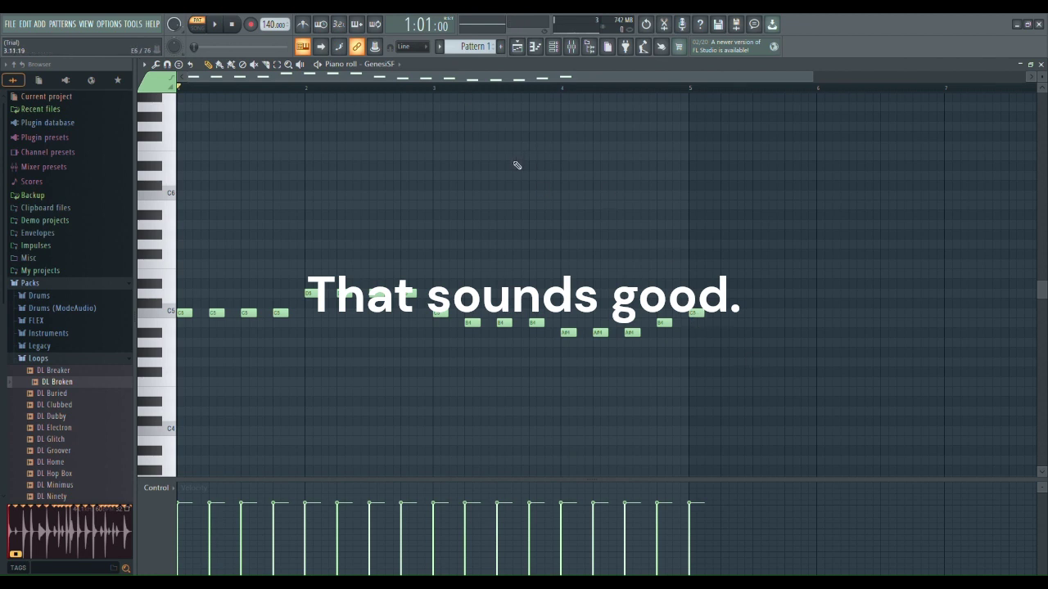
right_click(696, 313)
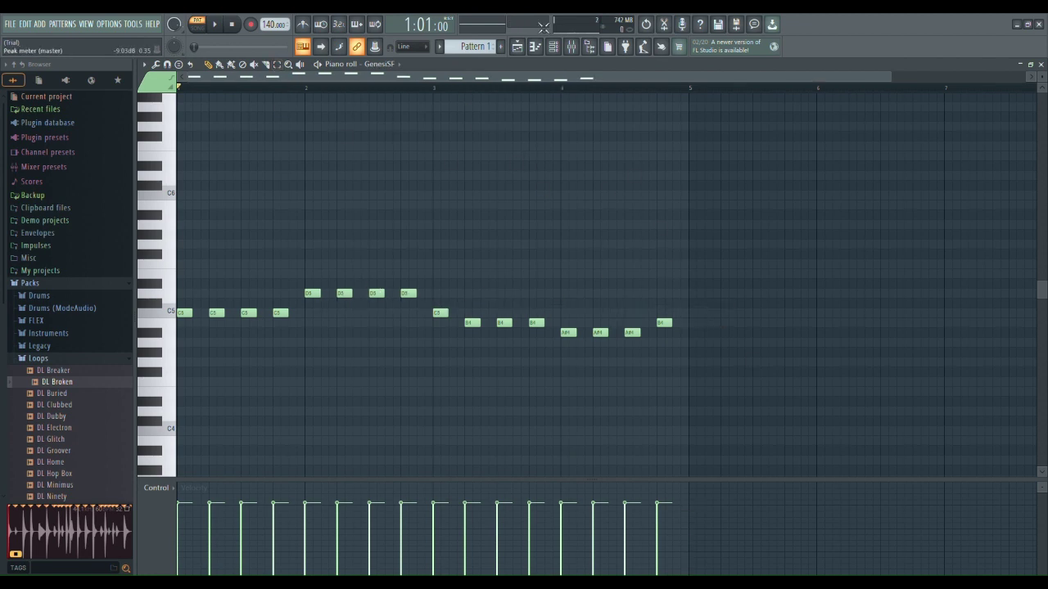
Return to the playlist and listen to the Pattern 1 clips in song mode
click(516, 47)
click(292, 78)
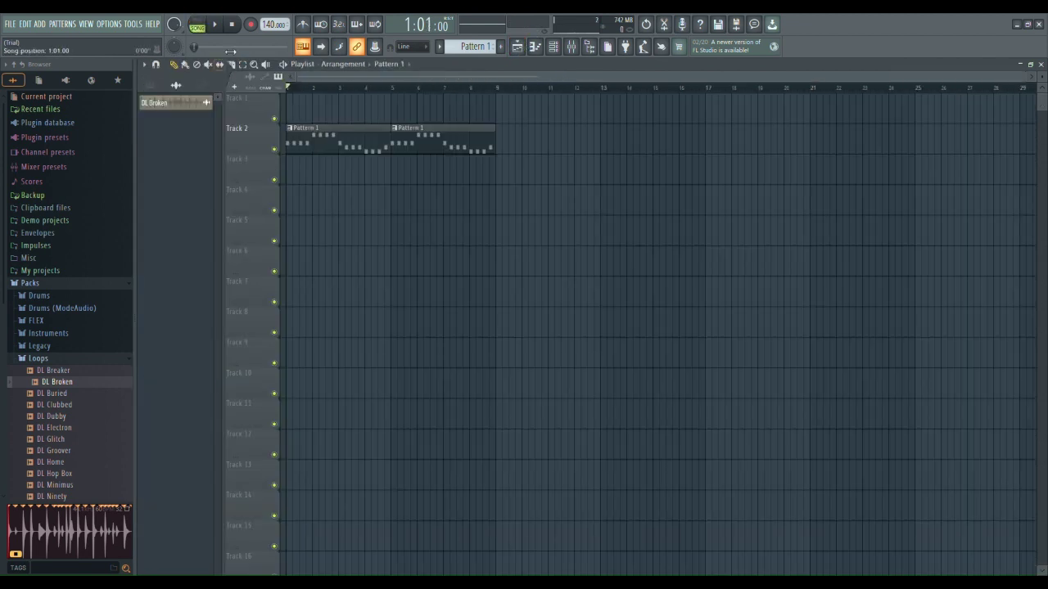
key(space)
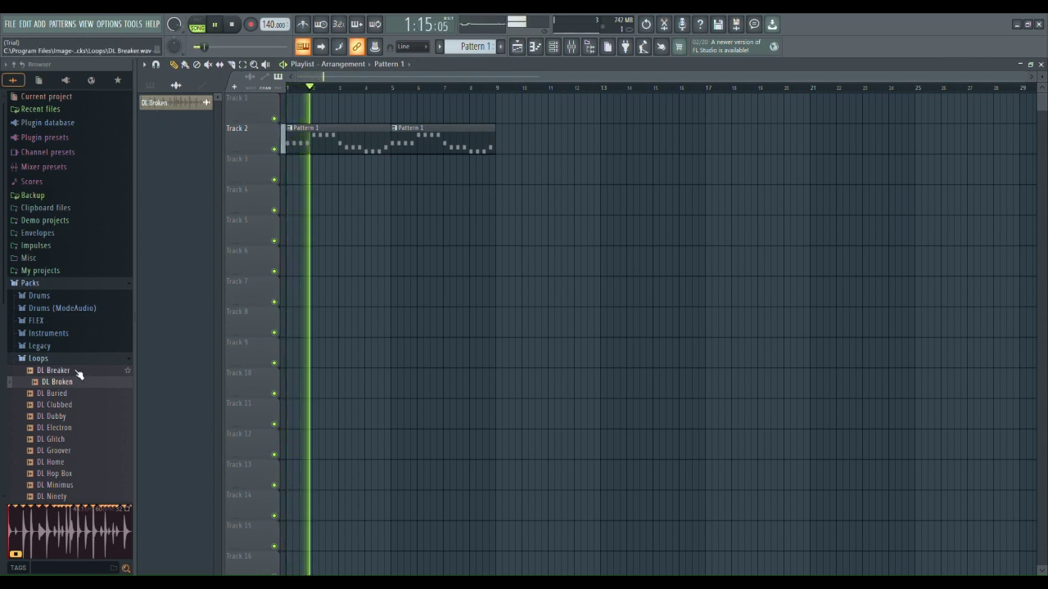
key(space)
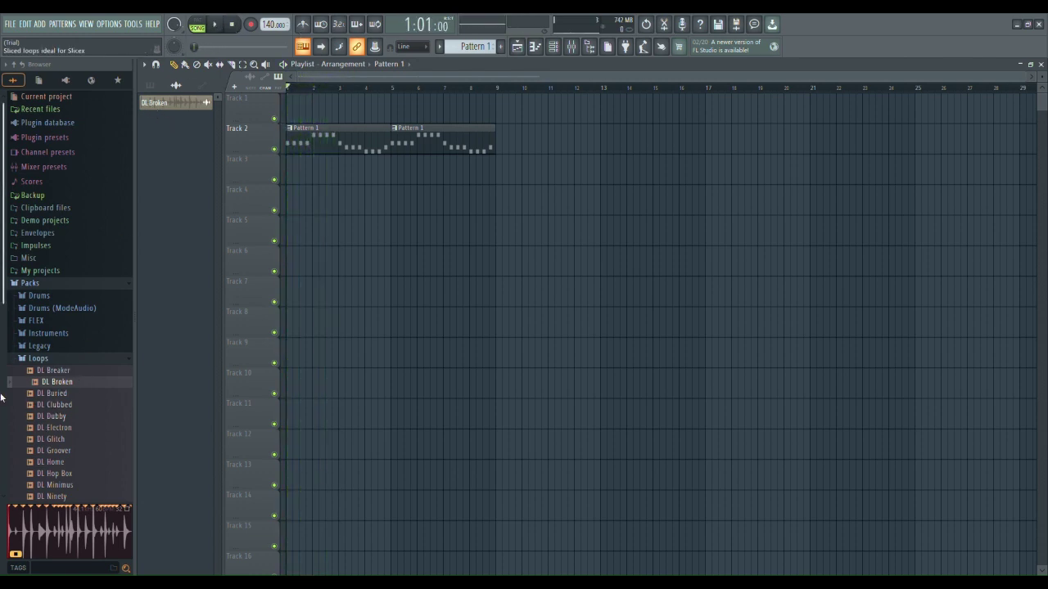
Place four DL Electron drum loop clips back to back on Track 3, covering bars 9 to 16
click(53, 428)
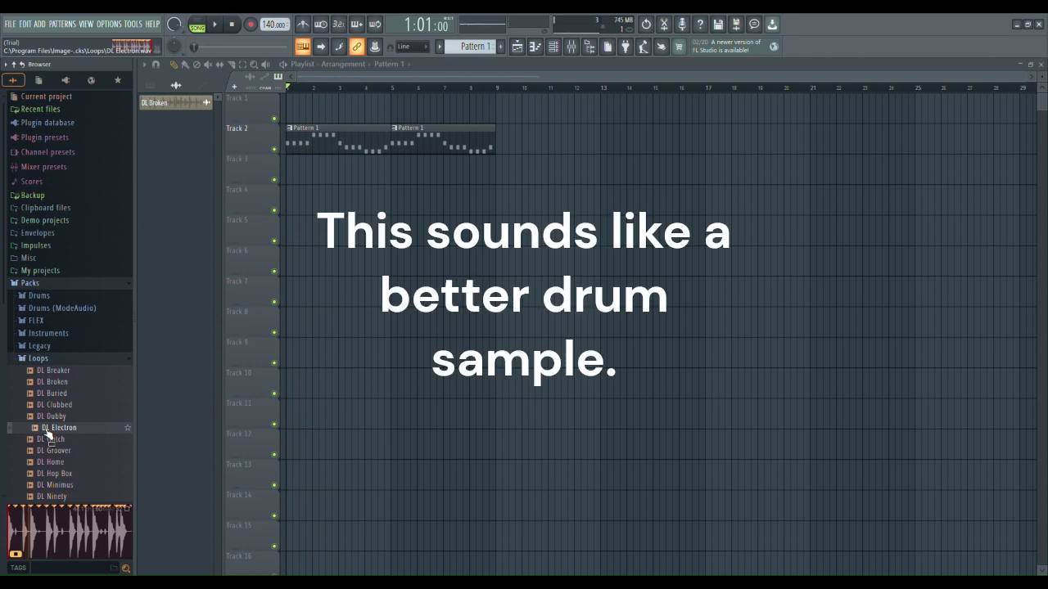
drag(47, 430, 501, 172)
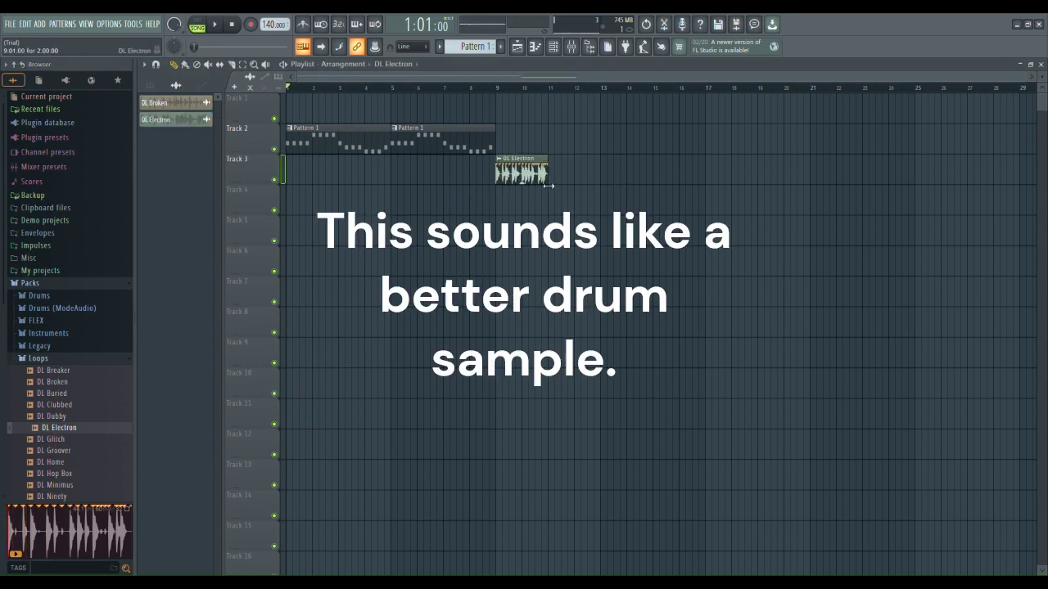
click(557, 172)
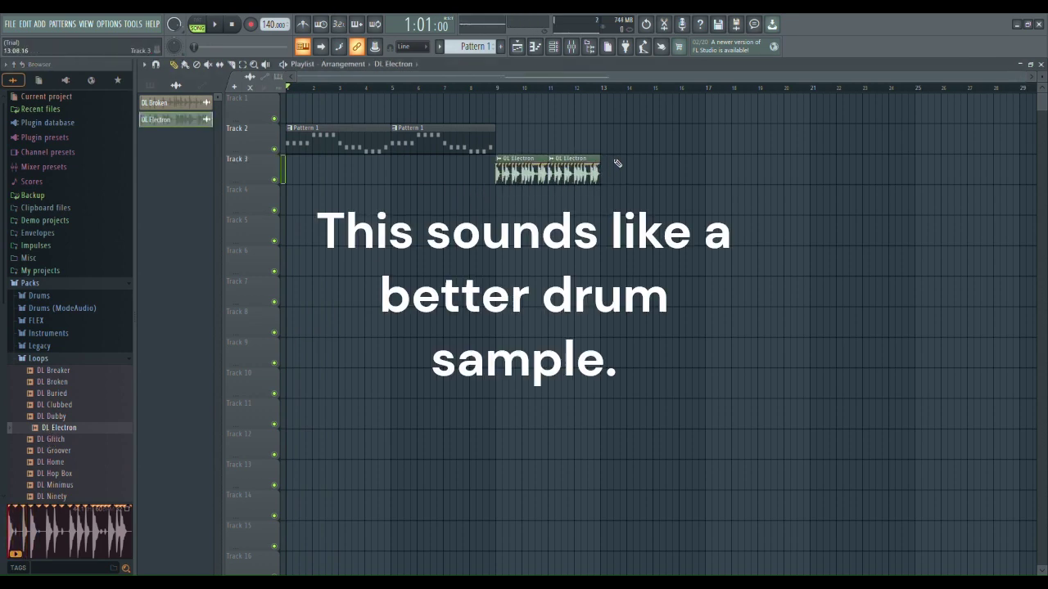
click(615, 168)
drag(638, 165, 632, 165)
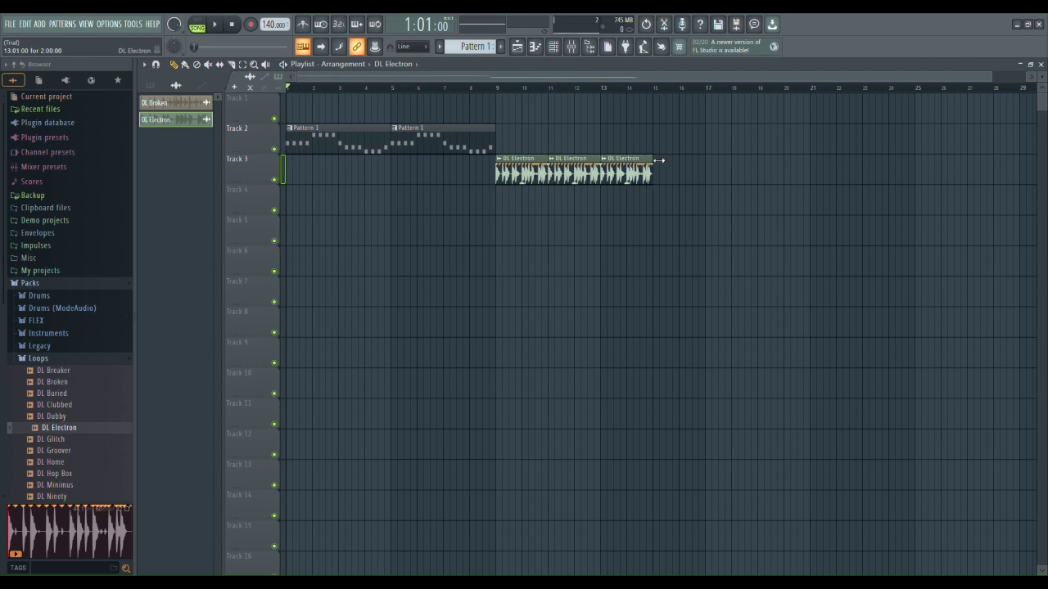
click(662, 165)
Add two more Pattern 1 clips on Track 2, starting at bars 9 and 13
click(442, 141)
click(509, 149)
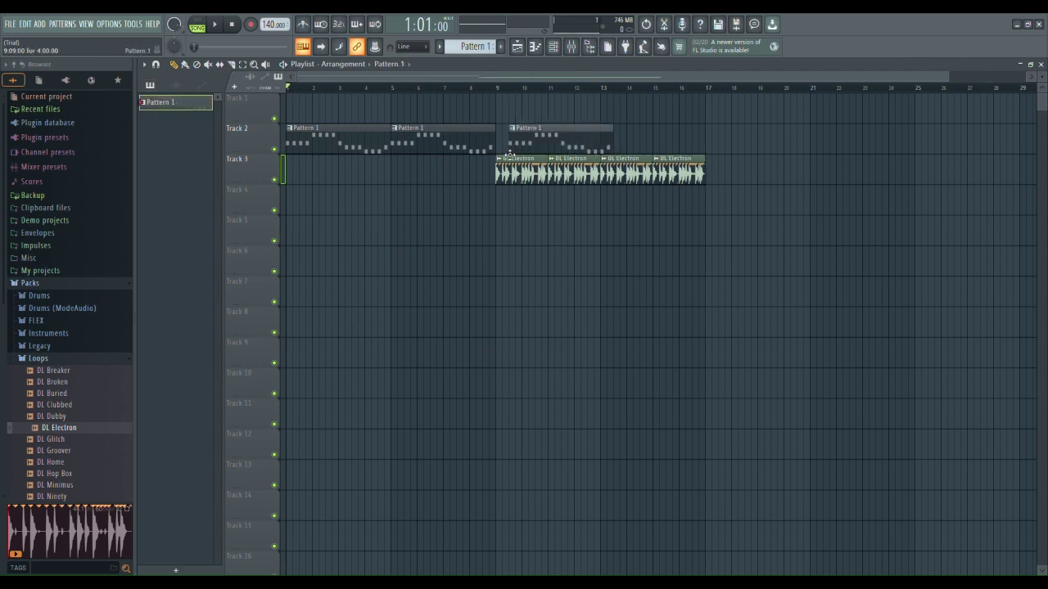
drag(509, 151, 497, 151)
click(604, 149)
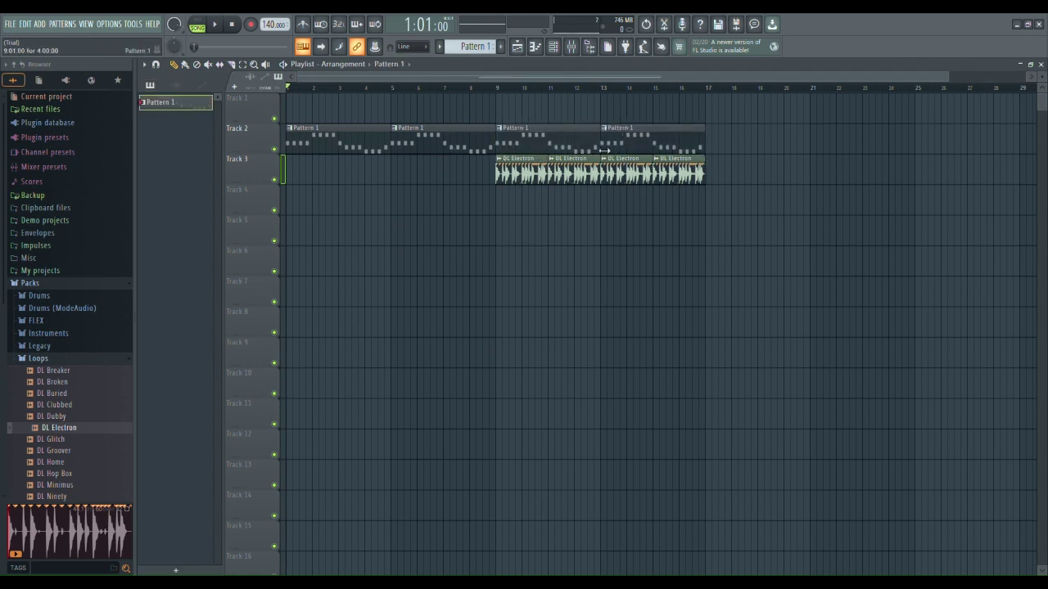
Place the SFX Cym Crash sample from the SFX pack on Track 4 at bars 1 and 9
click(38, 359)
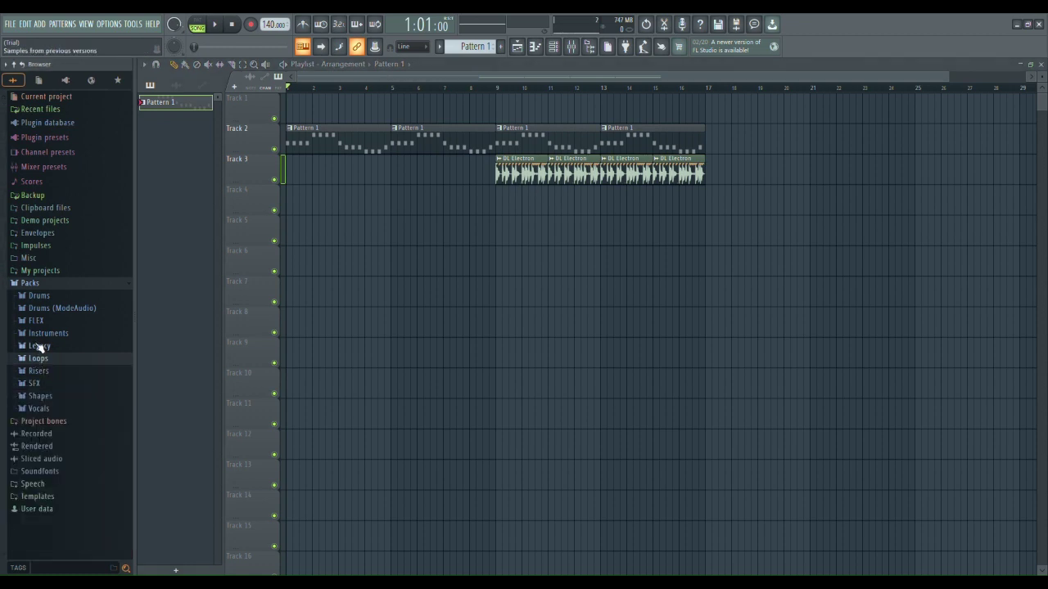
click(33, 383)
scroll(45, 442, down, 2)
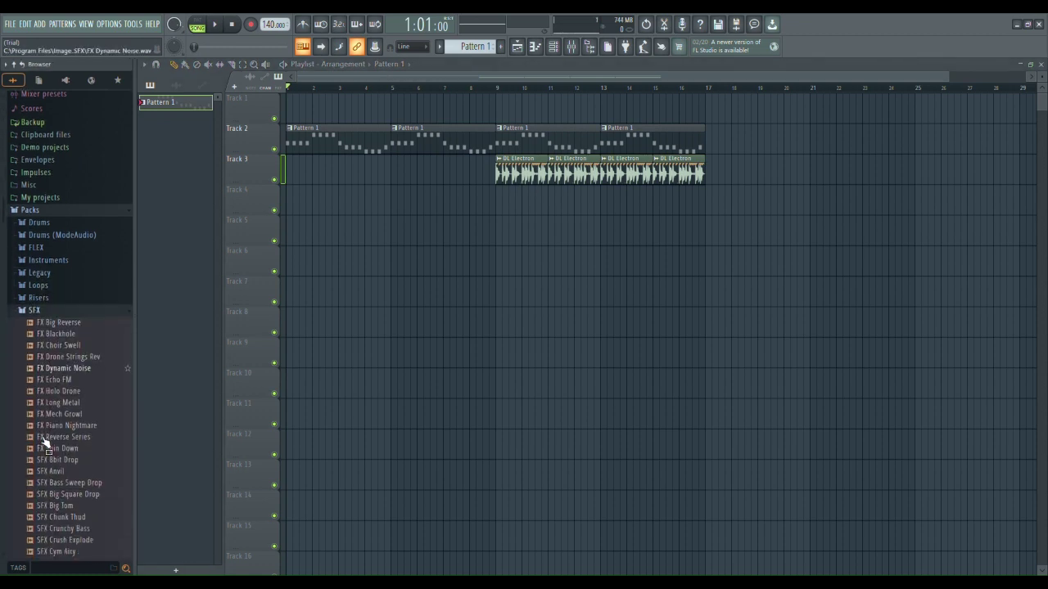
scroll(45, 442, down, 5)
click(47, 444)
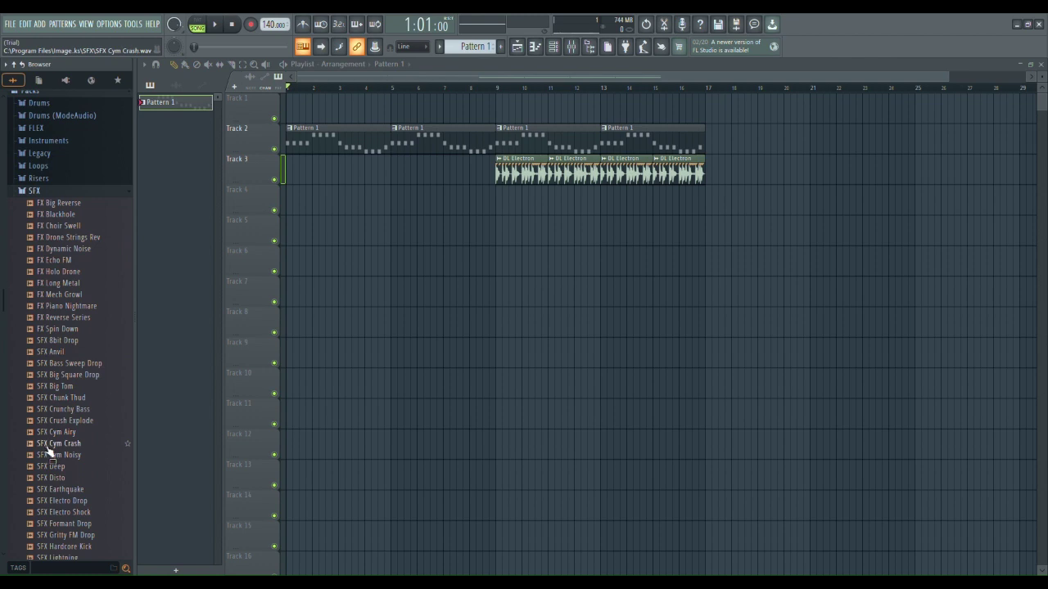
drag(48, 449, 290, 206)
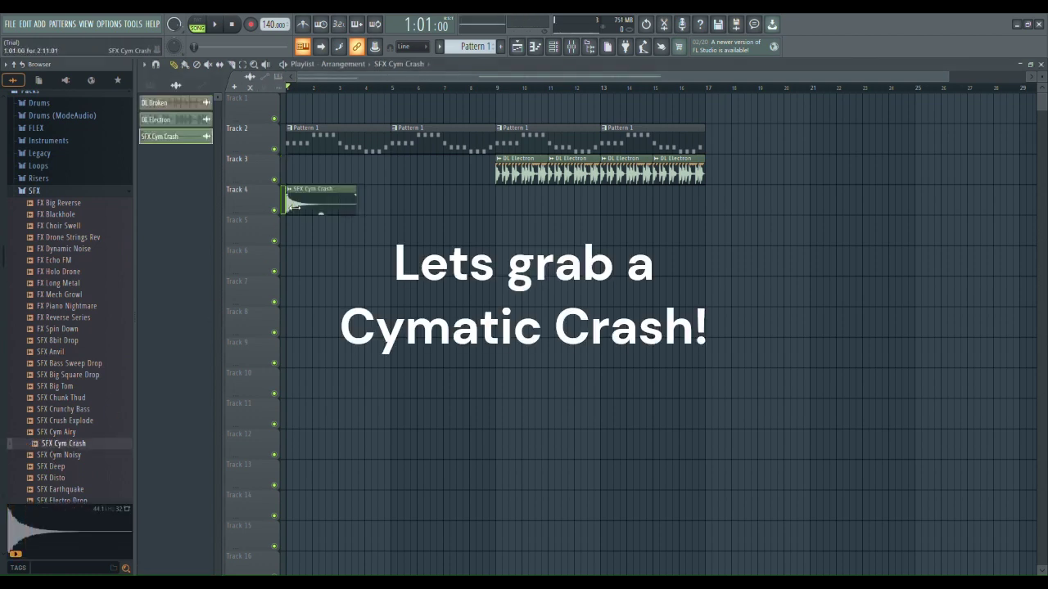
click(501, 204)
Play the arrangement and create a new empty Pattern 2 for a second melody
click(214, 24)
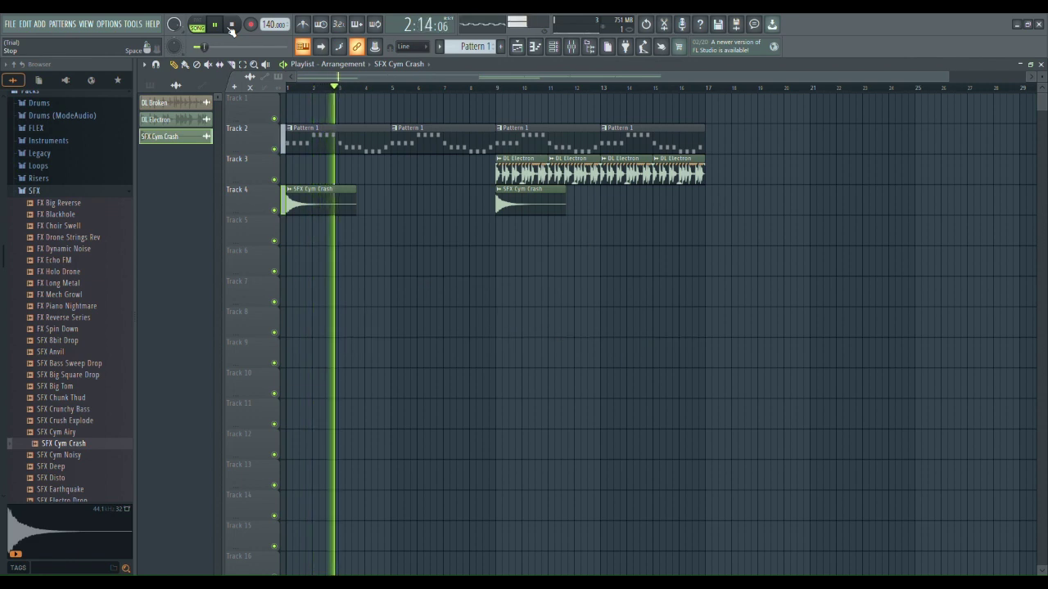
click(151, 85)
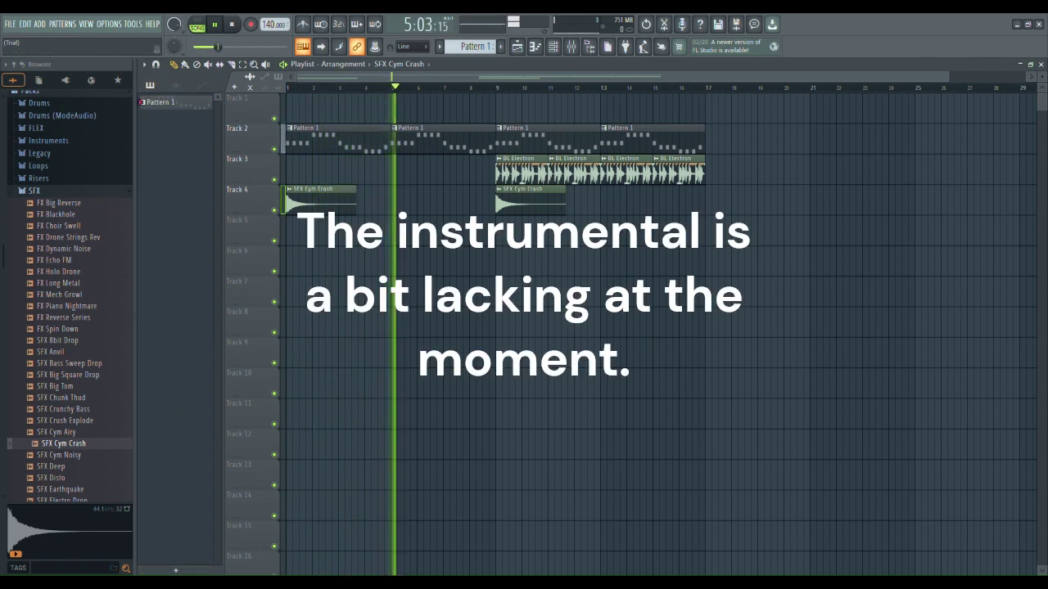
click(175, 570)
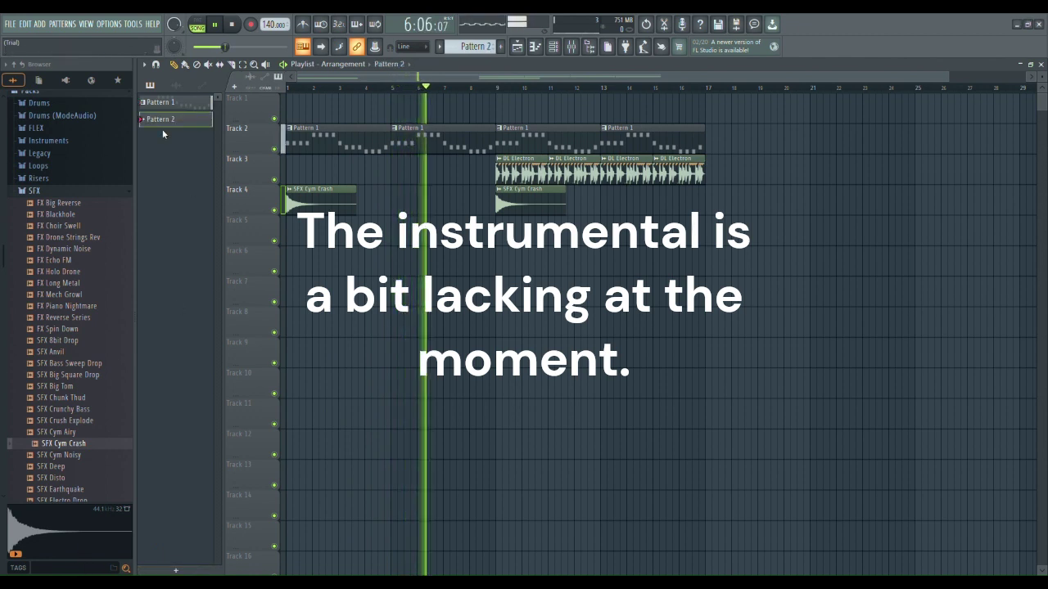
Lay a Pattern 2 clip along the Vocals track across bars 1 to 16 and play the song on from bar 9
click(292, 110)
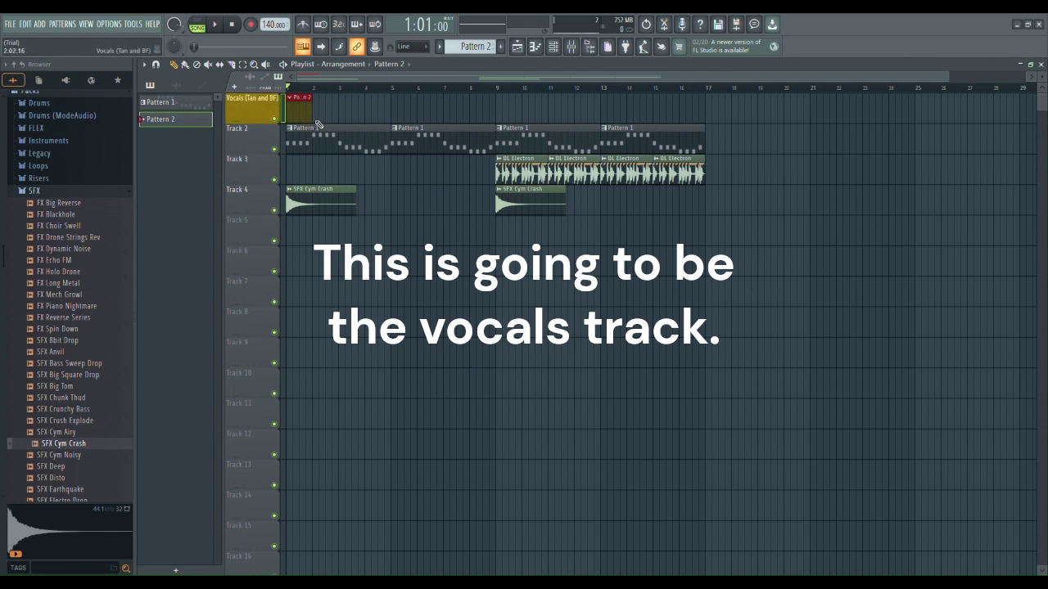
click(215, 24)
drag(311, 114, 713, 143)
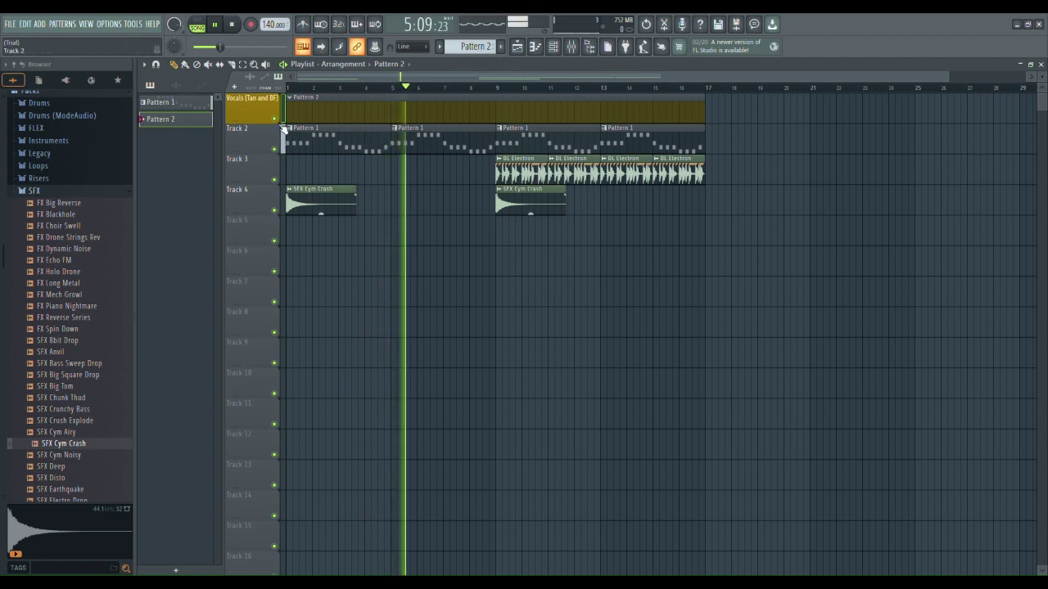
drag(475, 88, 496, 88)
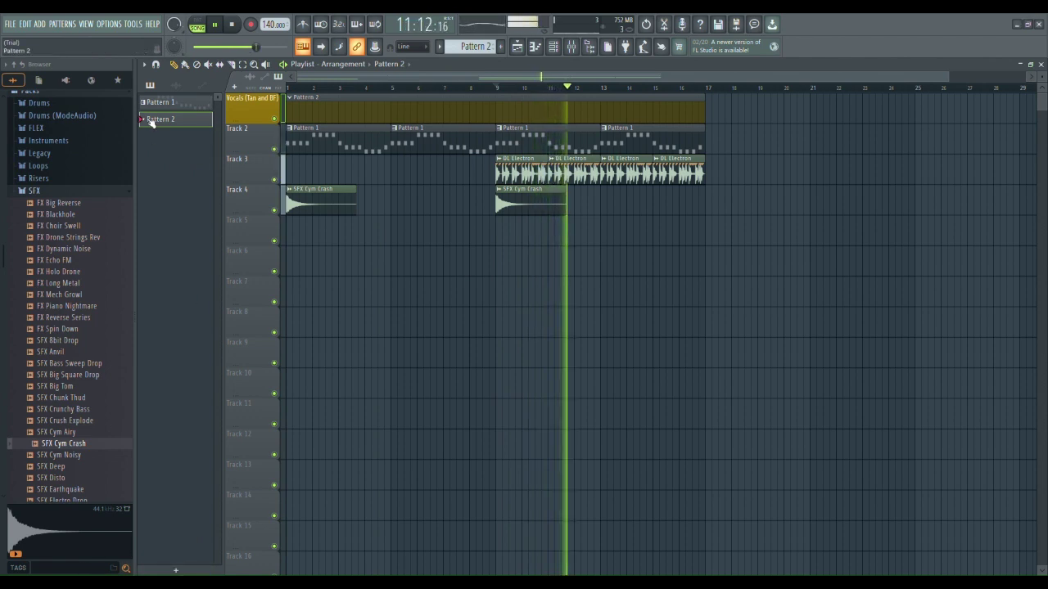
Replace the Vocals track's Pattern 2 clip with four four-bar Pattern 2 clips on Track 5, covering bars 1 to 16
click(287, 238)
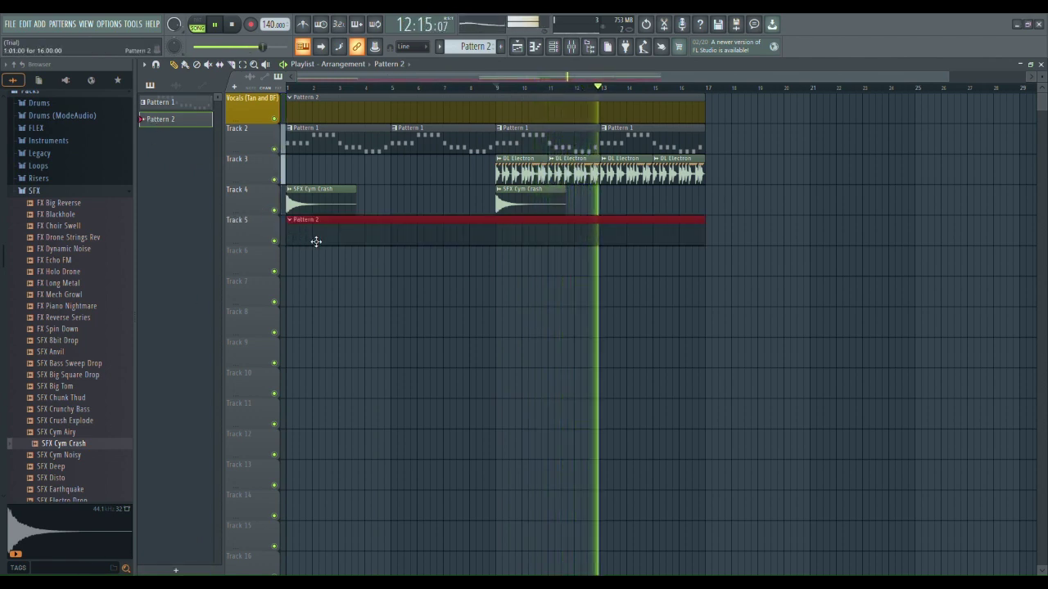
right_click(311, 115)
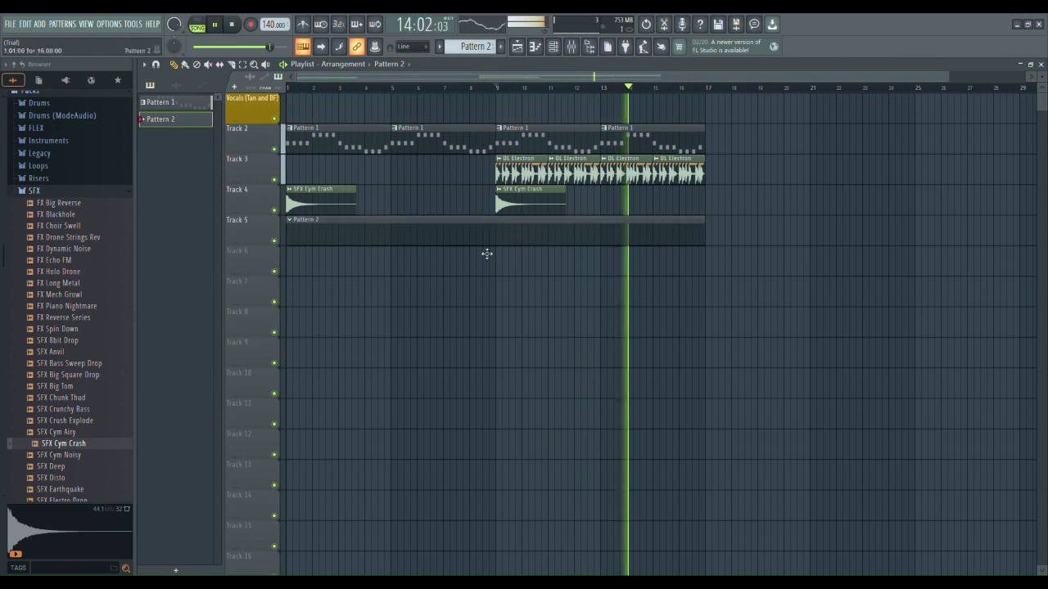
drag(705, 238, 397, 233)
click(397, 234)
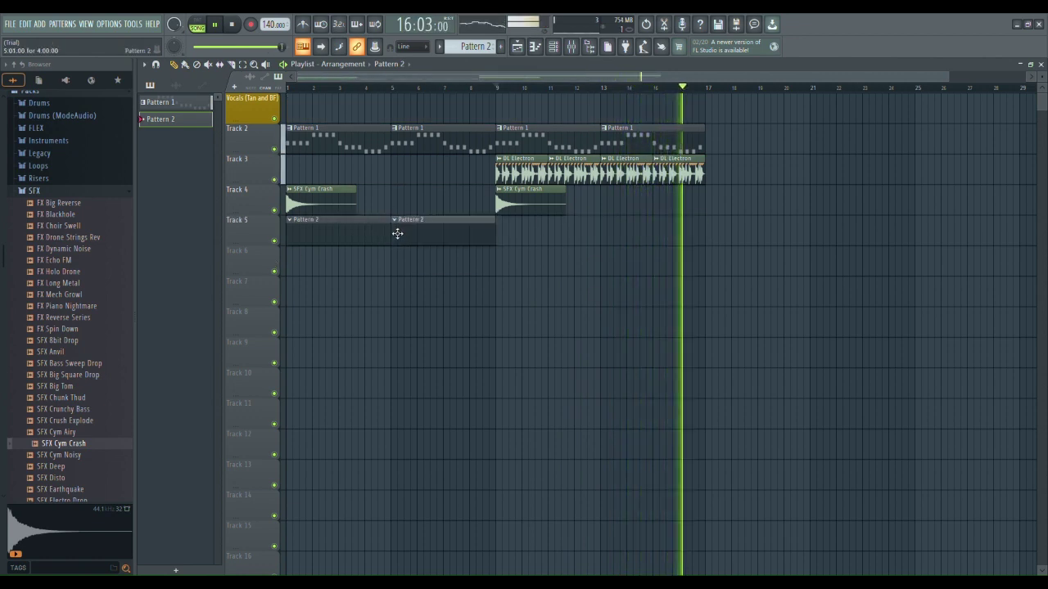
click(492, 240)
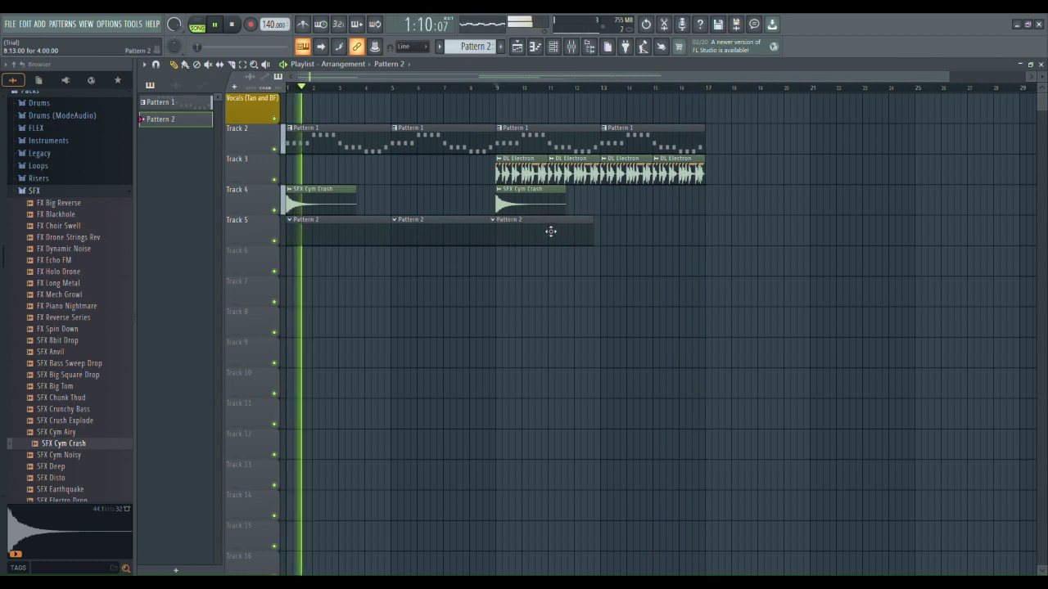
click(612, 237)
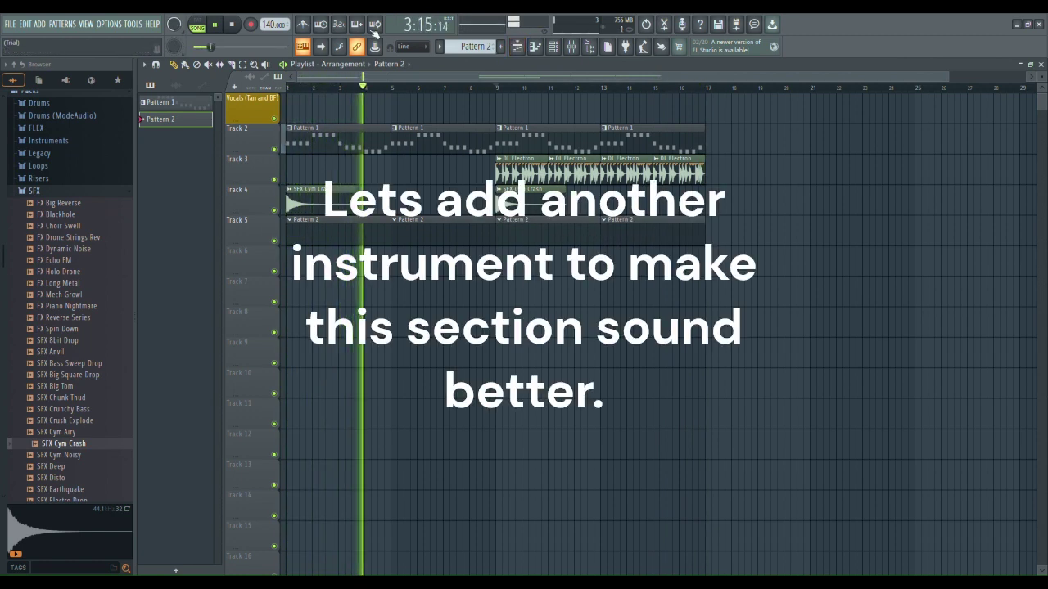
Add a second GenesiSF channel to the channel rack and choose its Choir Pad patch
click(535, 46)
click(554, 46)
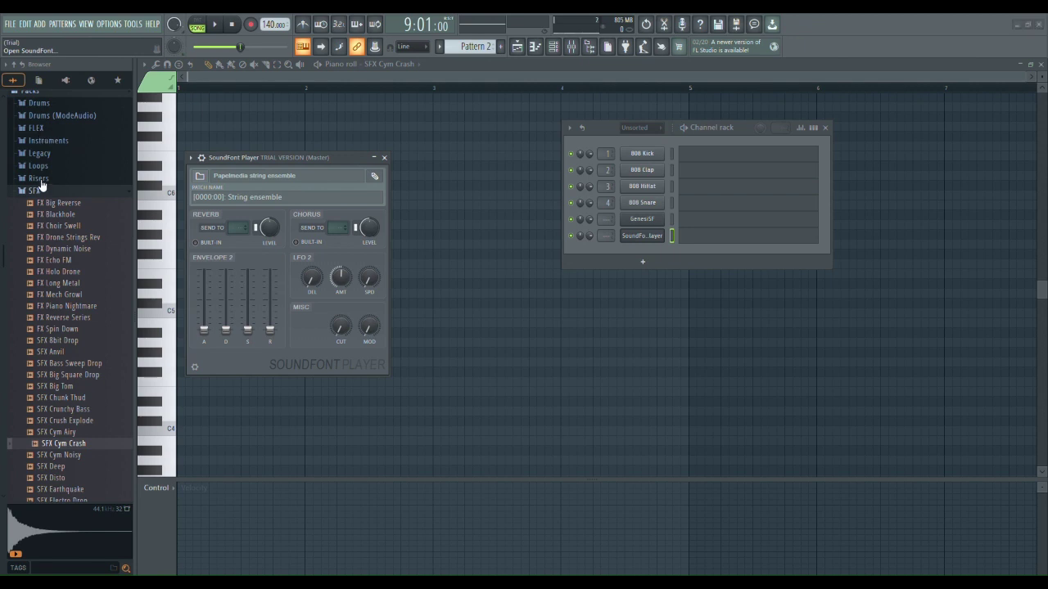
click(246, 197)
click(308, 386)
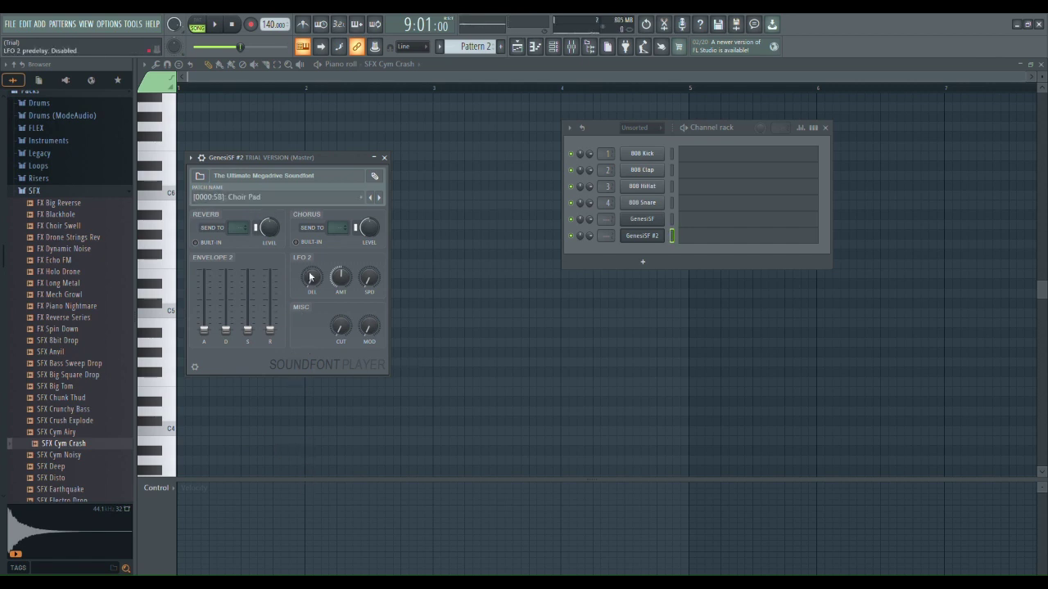
click(384, 158)
Draw one-bar notes C5, D#5, F#5 and F5 in bars 1 to 4 for the second GenesiSF channel and play the pattern
click(379, 78)
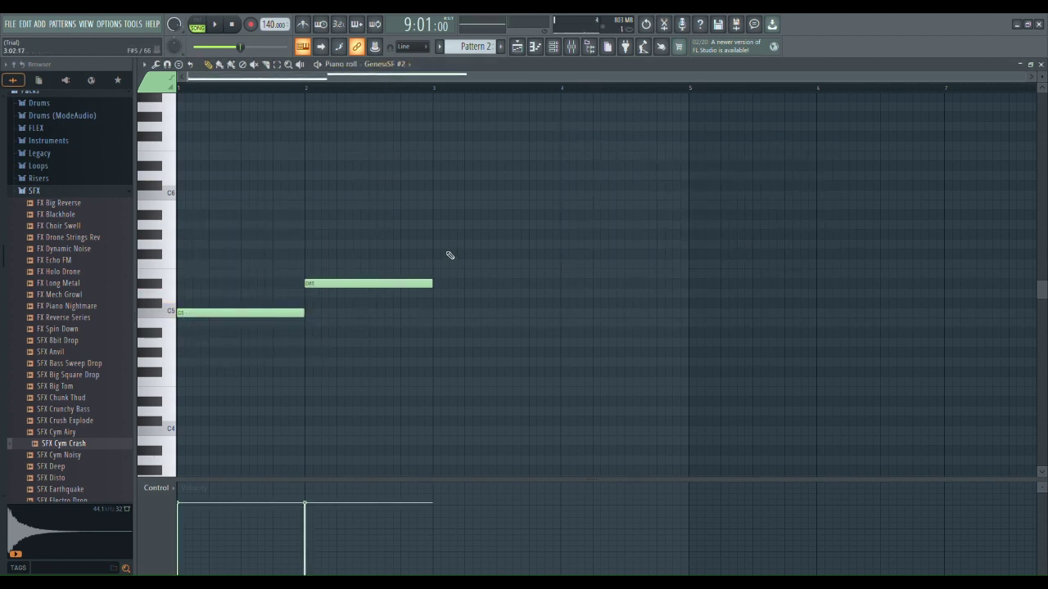
click(214, 23)
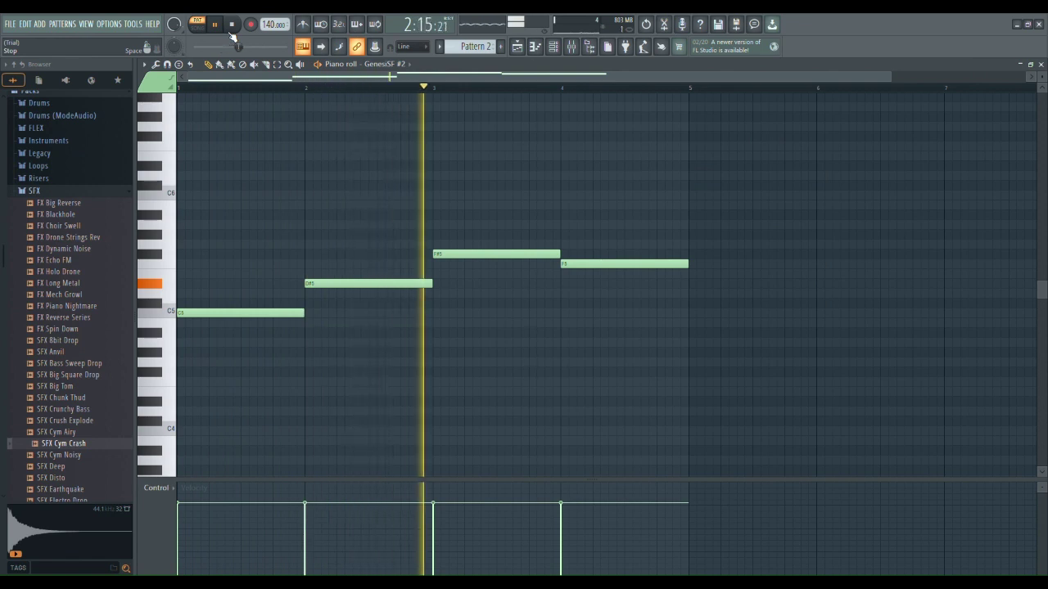
Return to the playlist and listen in song mode to the arrangement up to the drum entry at bar 9
click(518, 46)
key(l)
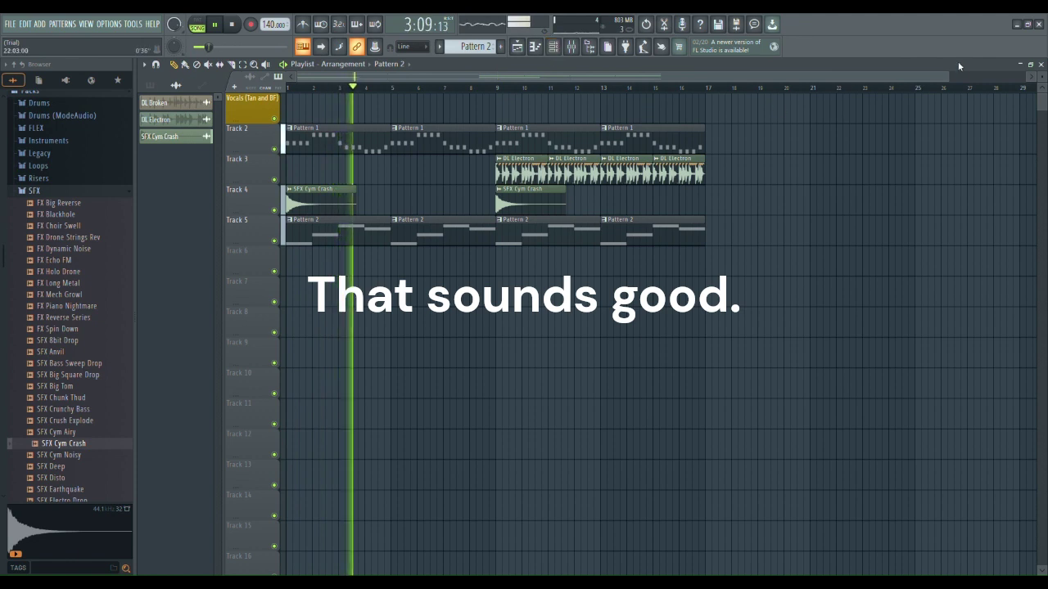
drag(948, 76, 670, 77)
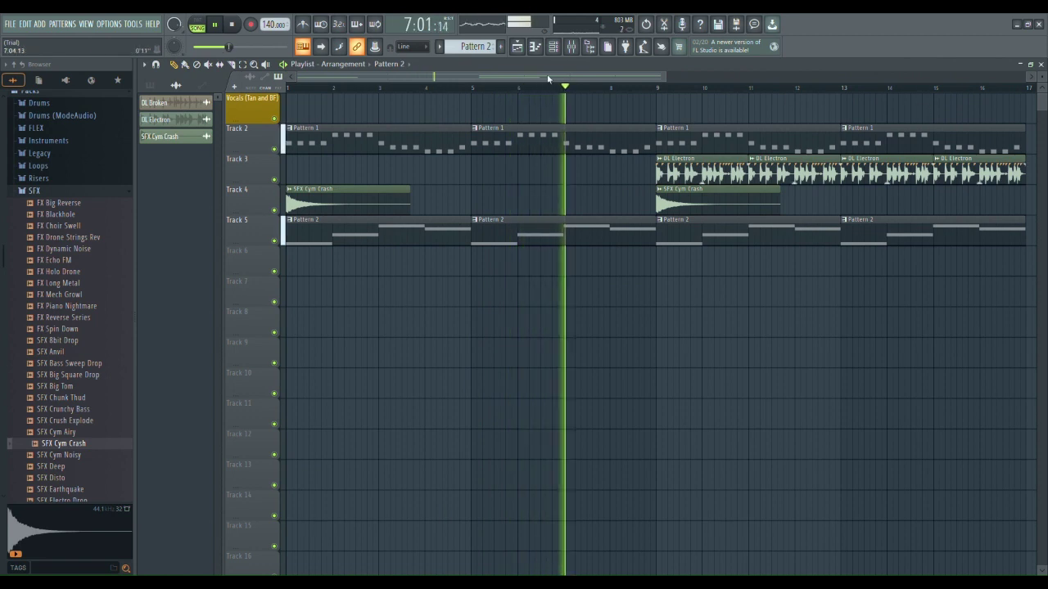
drag(554, 79, 613, 77)
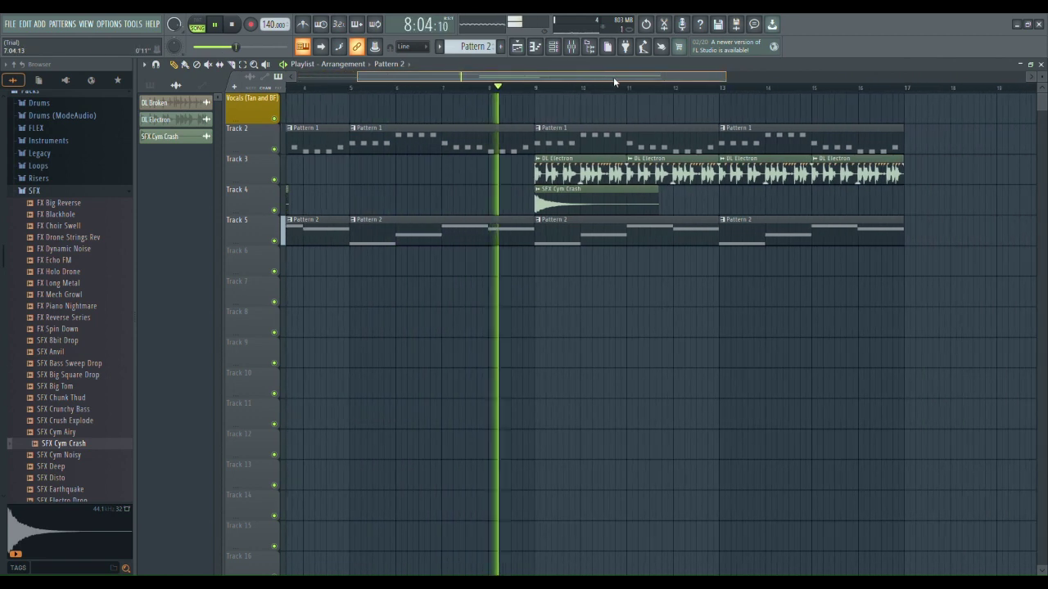
Add the Riser Cymbal sample to Track 4, trimmed to start at bar 6 and end at the bar 9 crash
click(27, 192)
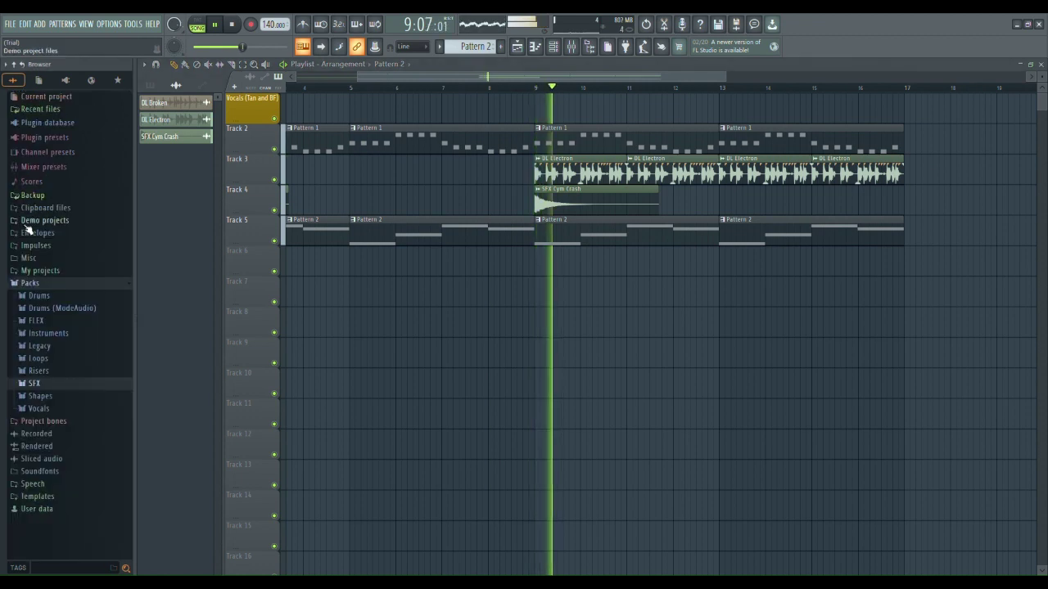
click(34, 371)
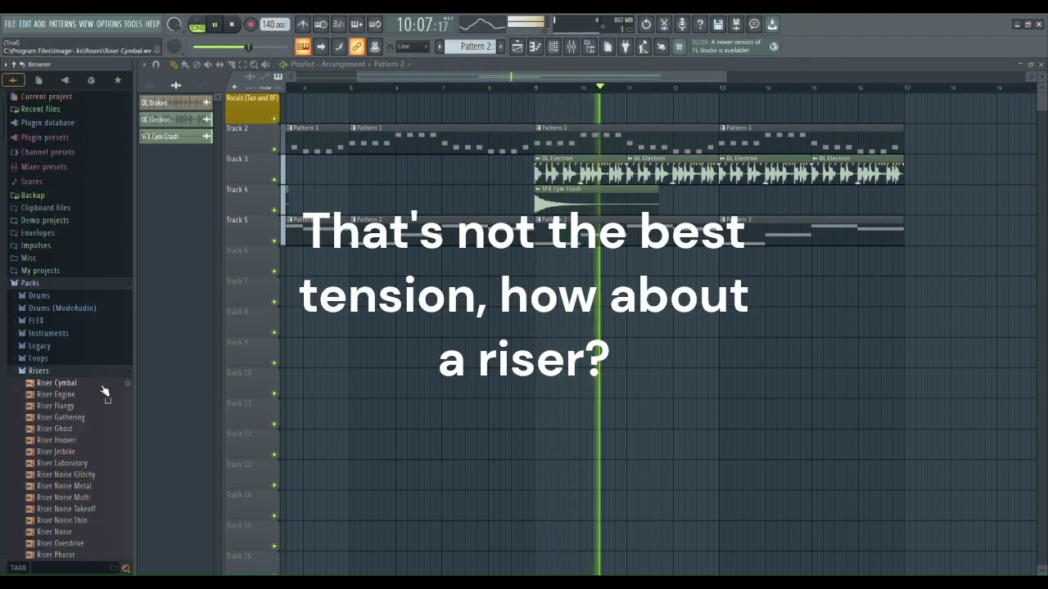
click(41, 382)
key(space)
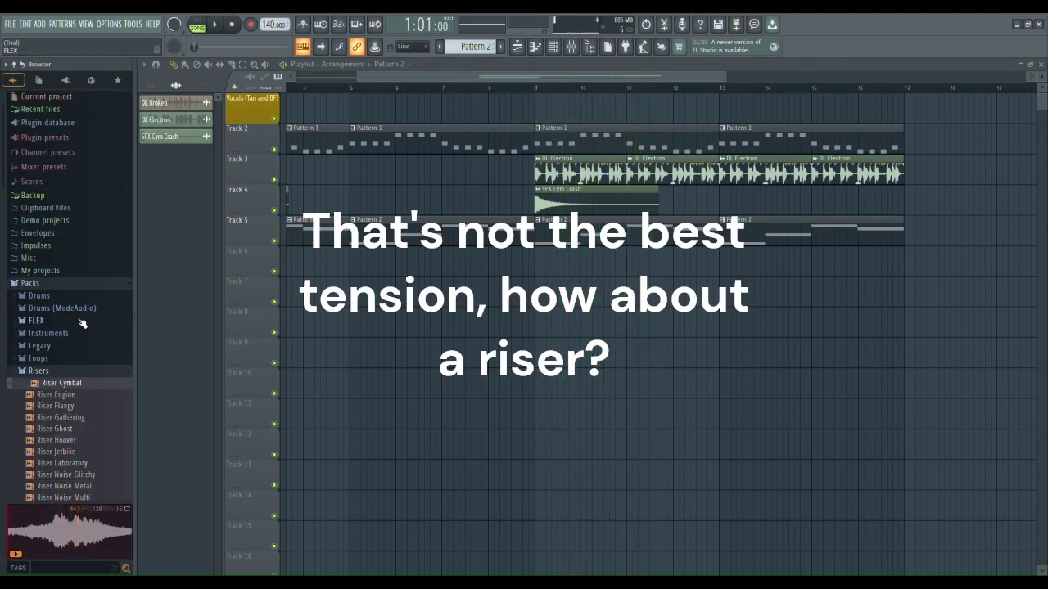
drag(345, 244, 349, 269)
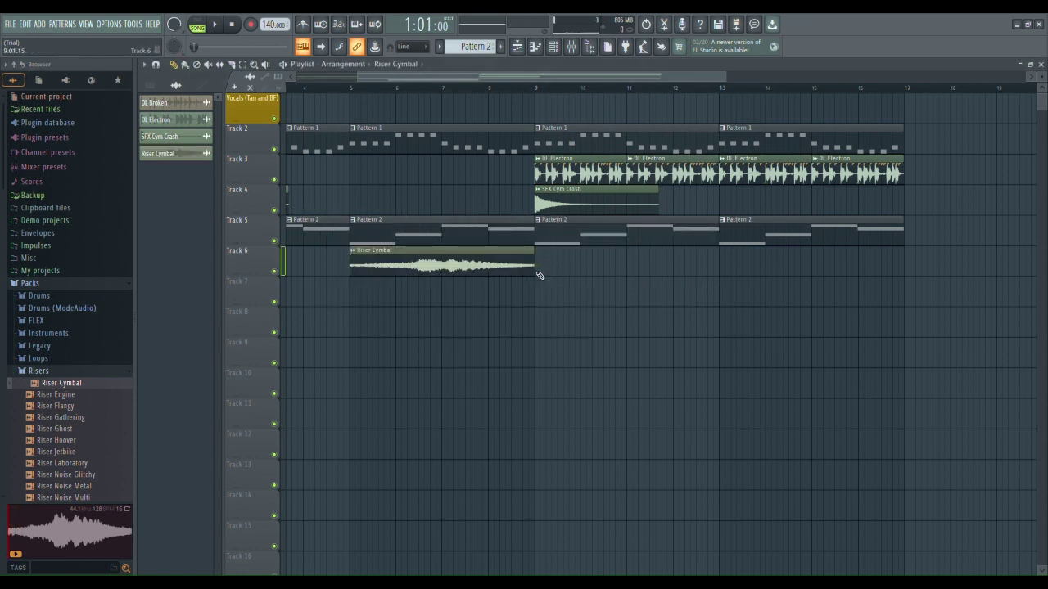
drag(479, 275, 510, 204)
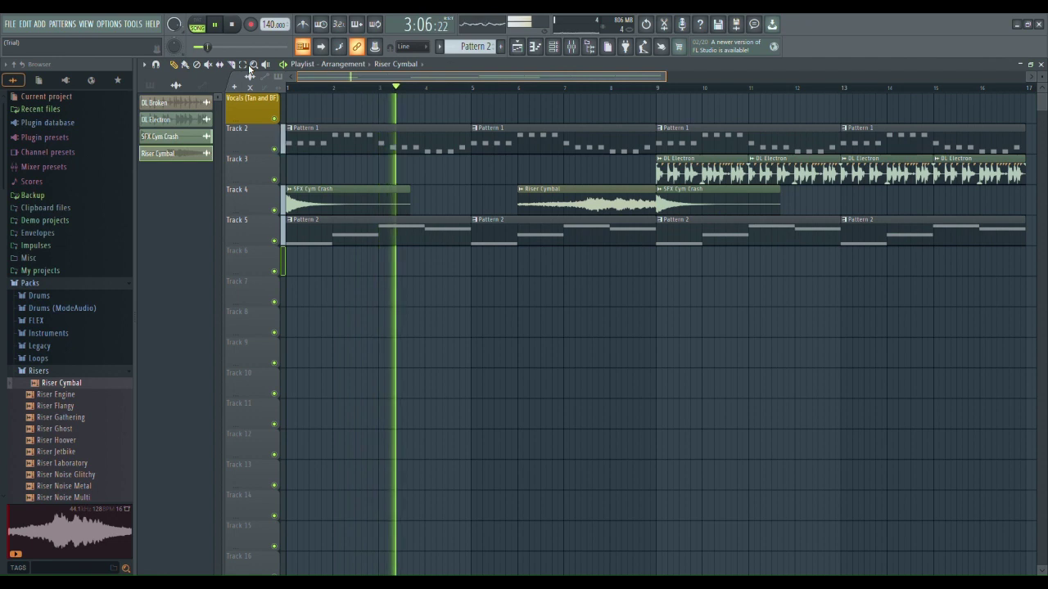
Play the song and follow the transition from the riser into the crash and drums at bar 9
drag(316, 78, 366, 86)
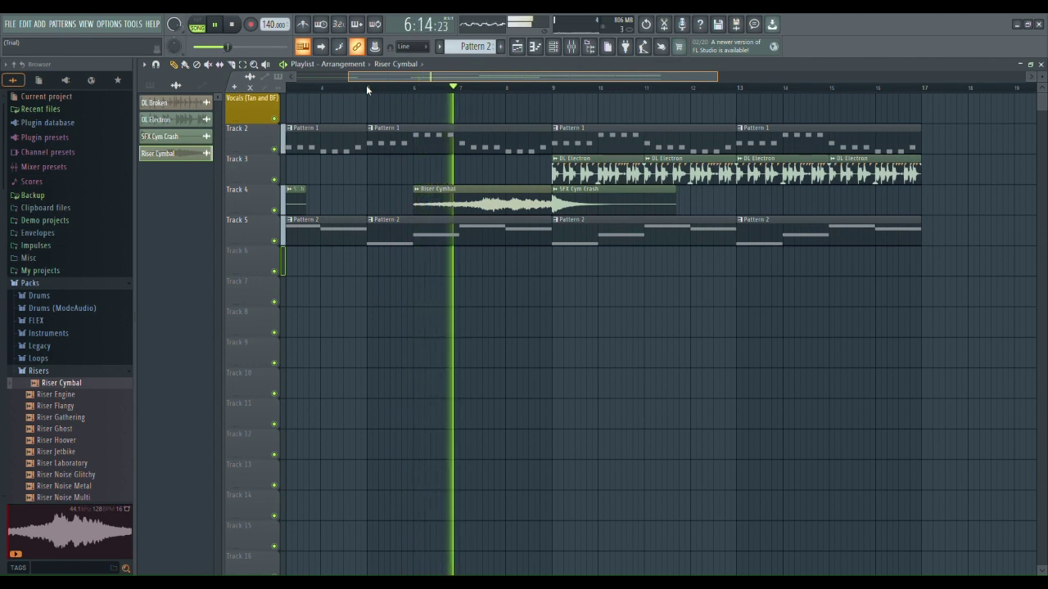
drag(366, 85, 447, 85)
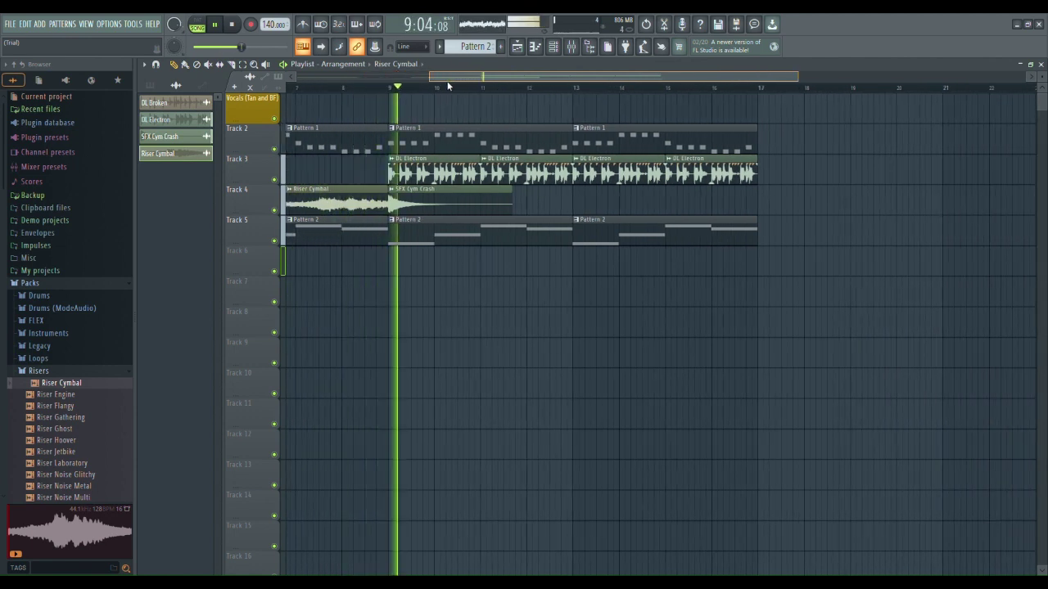
Create a new Pattern 3 and place it on the vocals track, stretched across bars 1 to 16
drag(438, 82, 265, 112)
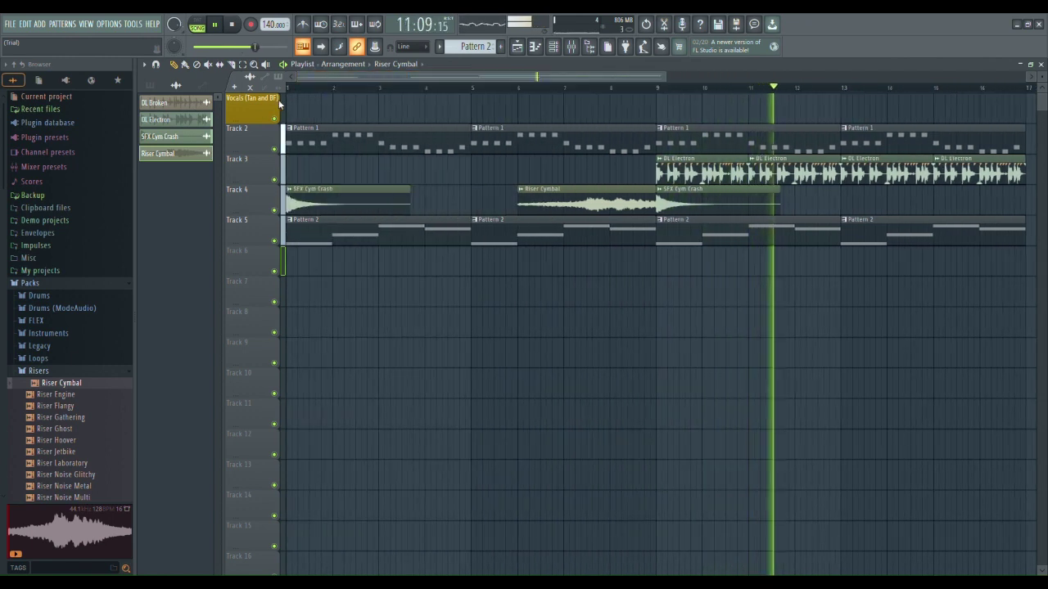
click(149, 85)
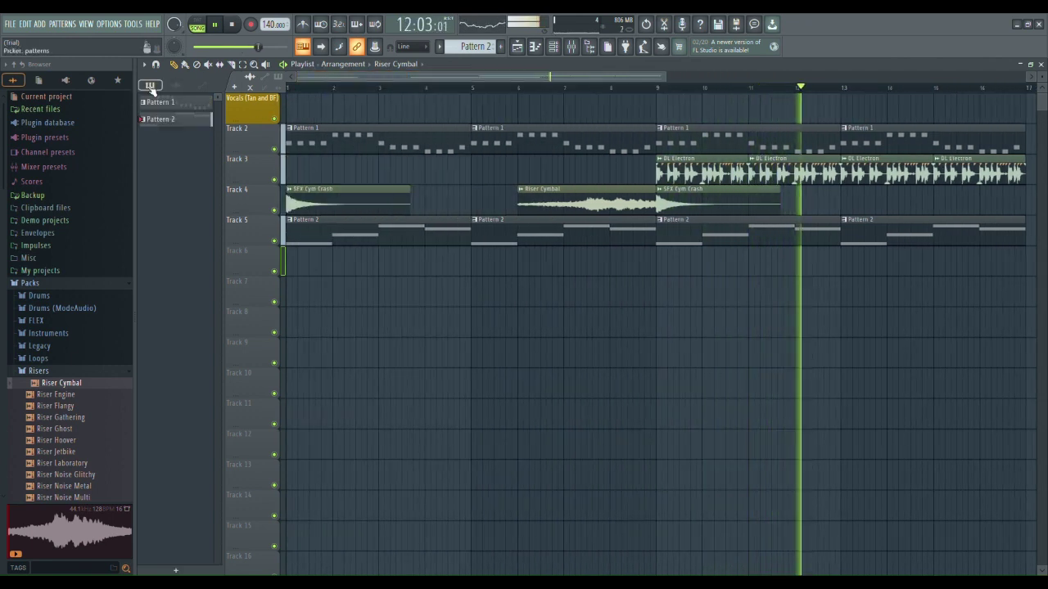
click(231, 25)
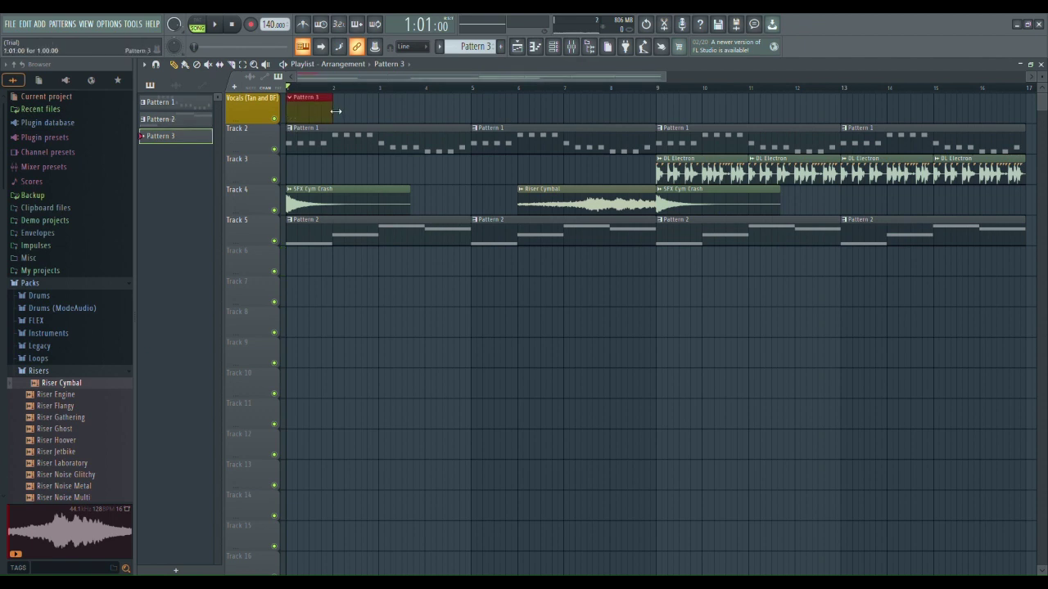
drag(333, 111, 346, 111)
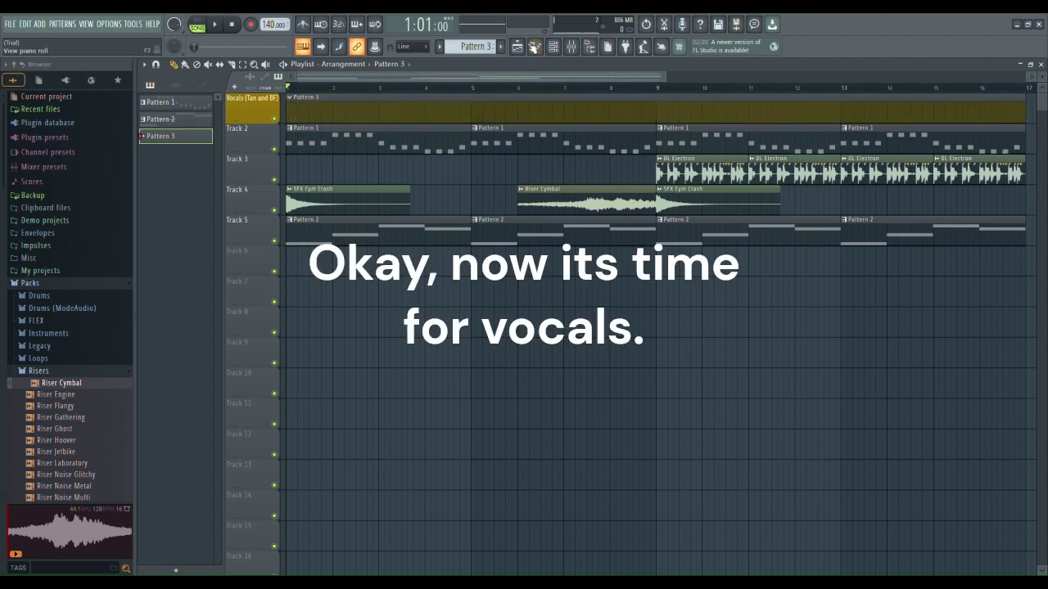
Write the White Impostor vocal melody in Pattern 3, starting with C5 notes in bar 1
click(534, 47)
click(553, 47)
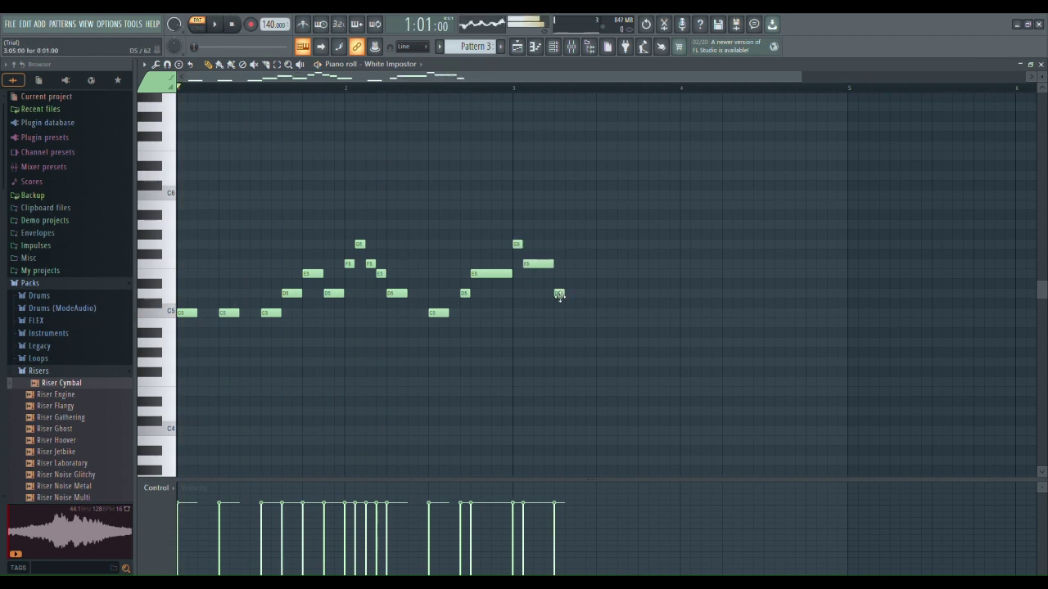
click(653, 264)
click(663, 273)
click(673, 293)
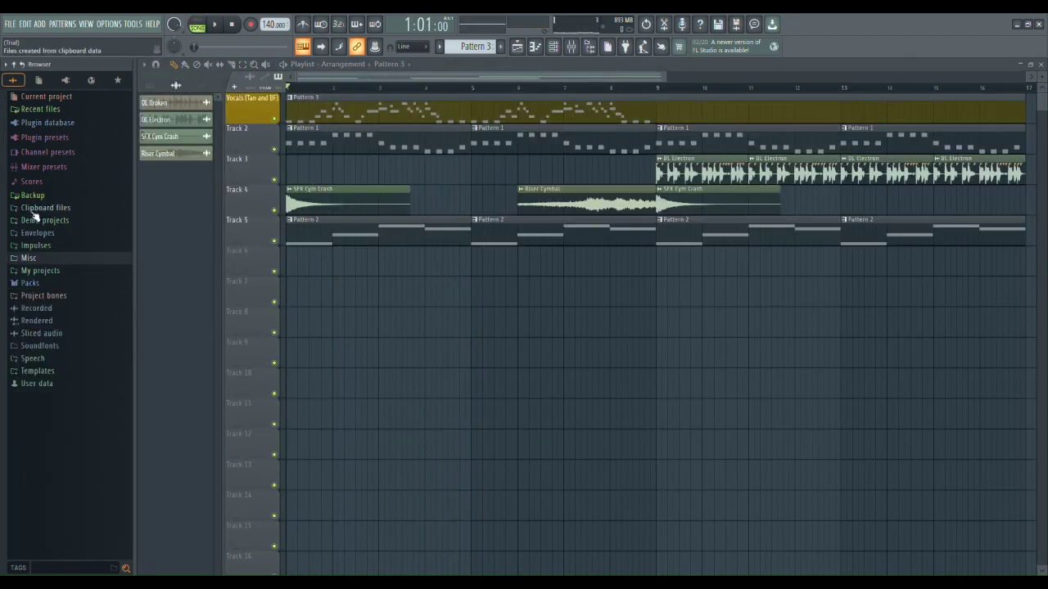
Find the 808 Kick in the drum packs and place it on Track 6 at bar 5
click(33, 232)
click(33, 221)
click(33, 458)
click(31, 357)
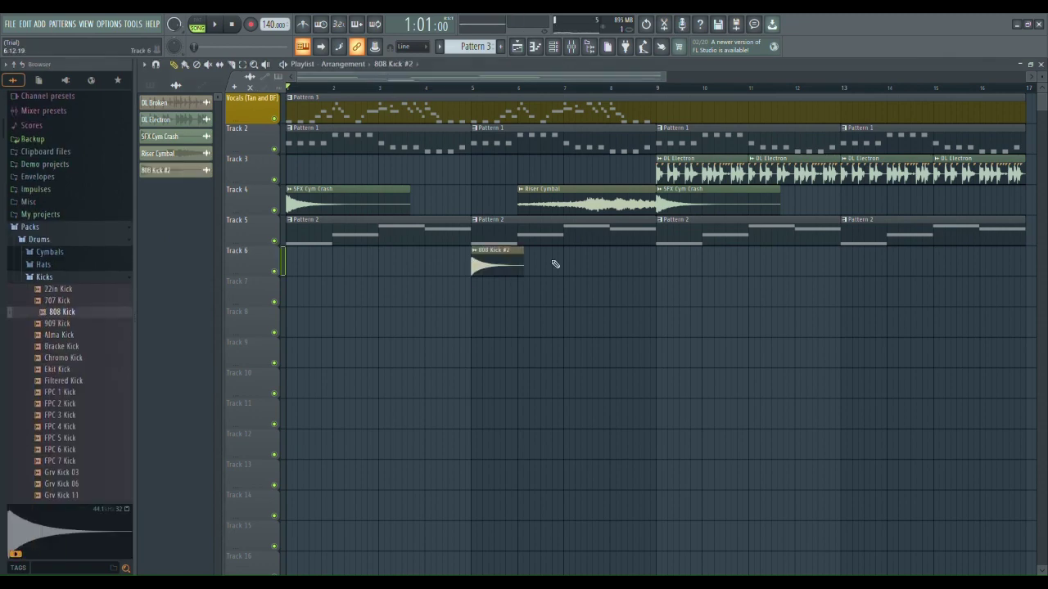
Continue the Pattern 3 vocals up to bar 17, using the White Impostor and The Ultimate BF SF2 channels
key(F6)
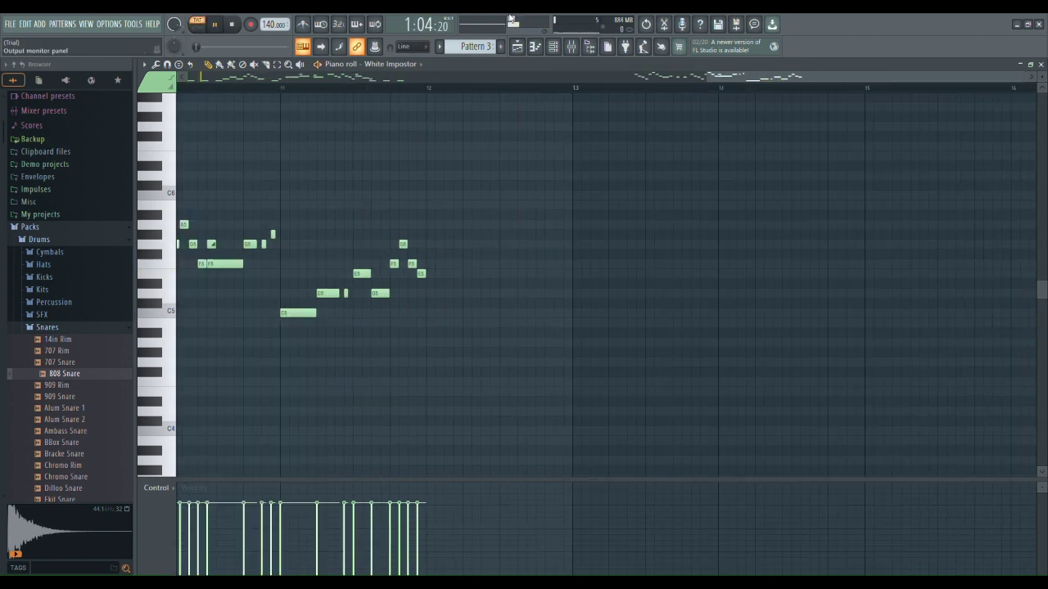
click(561, 293)
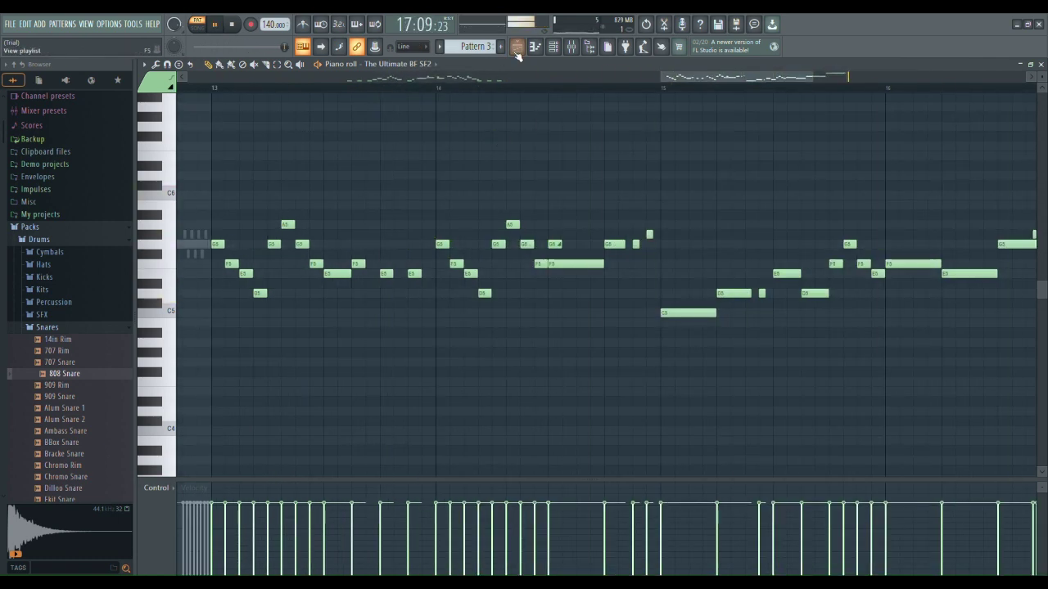
Extend the Pattern 3 clip on the vocals track to bar 18 and replay the song from bar 1
click(516, 47)
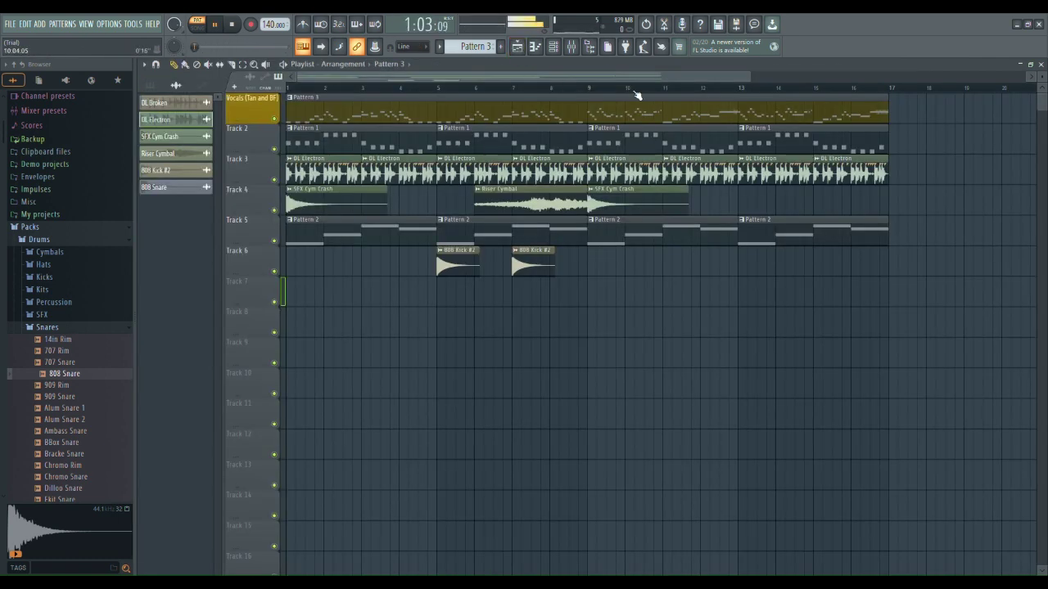
drag(887, 115, 926, 132)
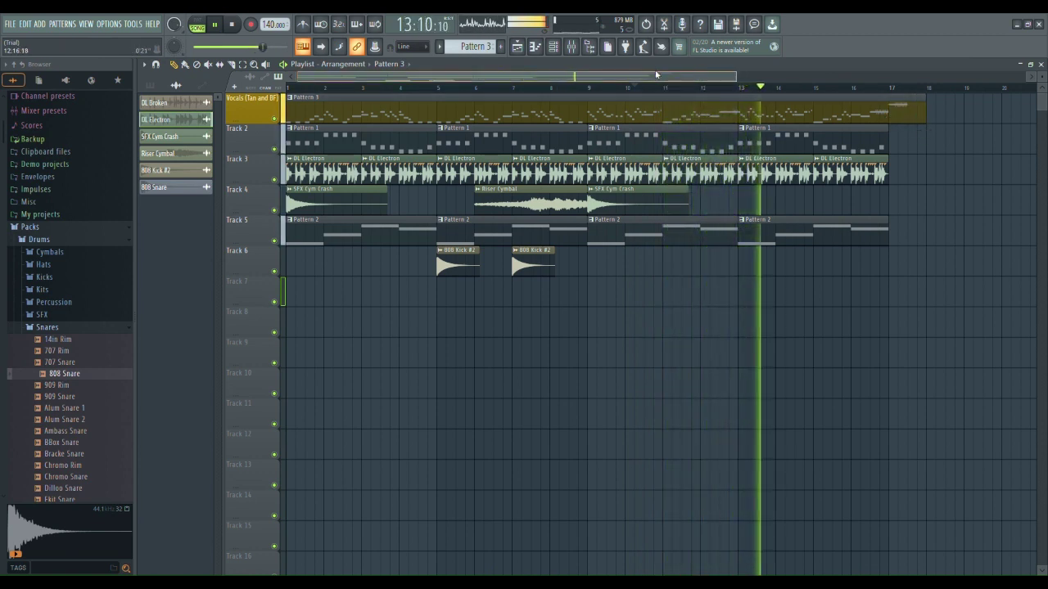
drag(523, 86, 285, 86)
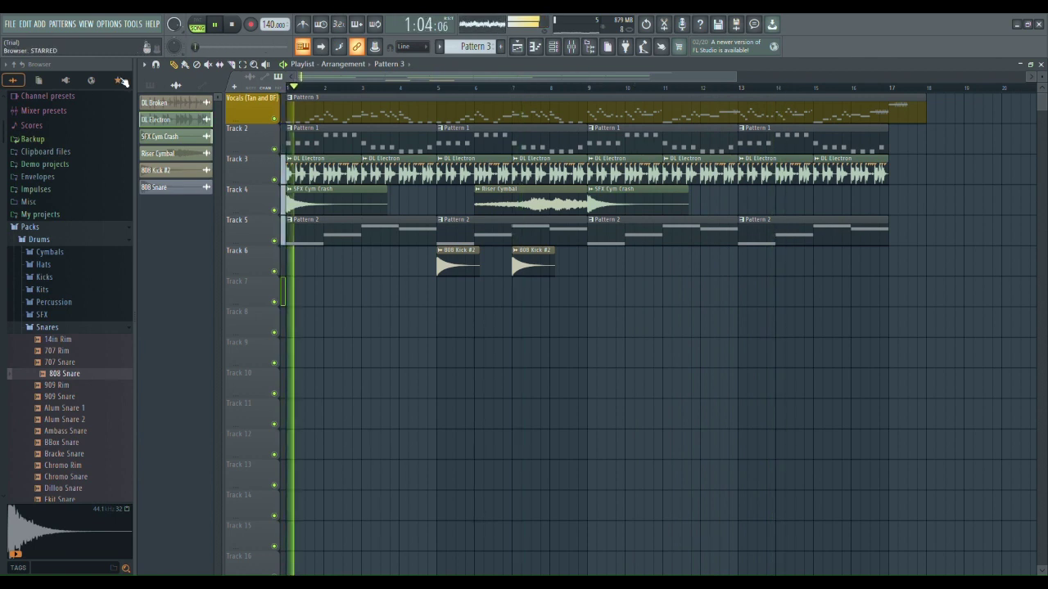
Delete the Pattern 1 clips on Track 2 and the Pattern 2 clips on Track 5 from bars 1 to 8
right_click(466, 150)
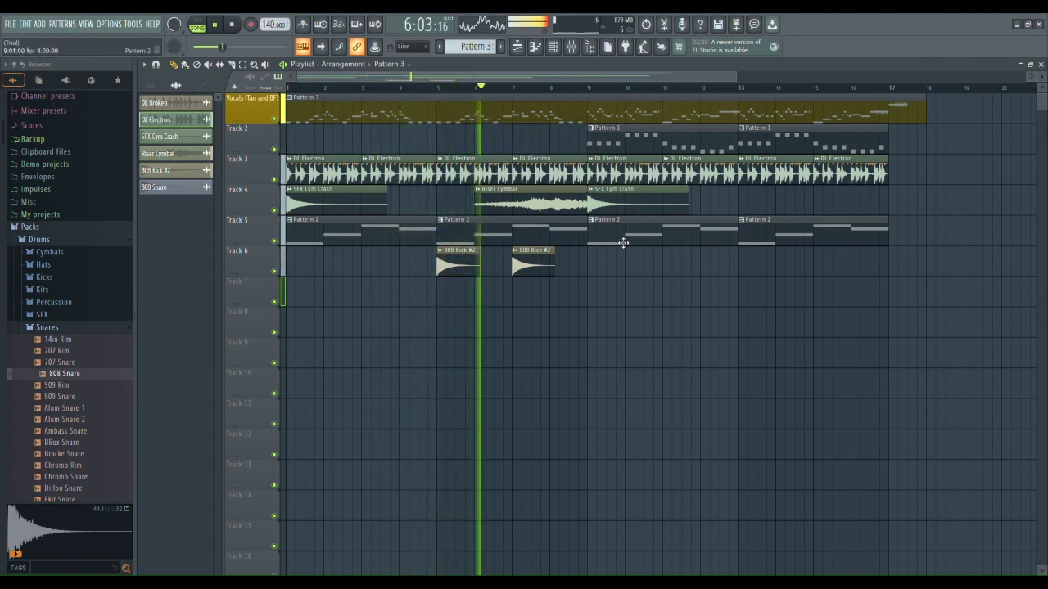
right_click(524, 235)
right_click(400, 234)
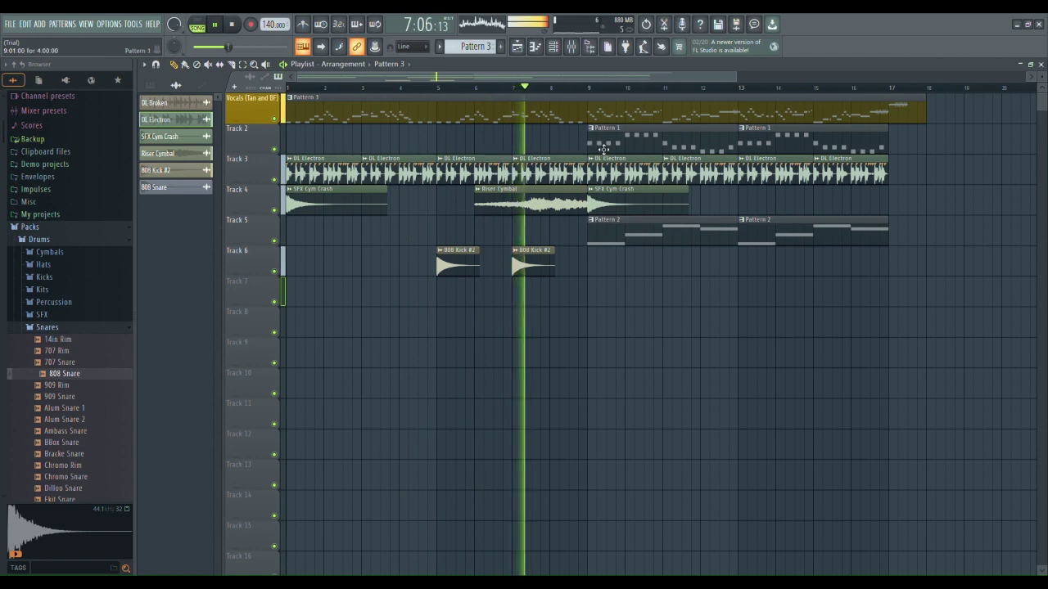
Restore Pattern 1 on Track 2 at bars 1 and 5, keep Pattern 3 on the vocals track, and replay from bar 1
click(603, 149)
click(483, 171)
drag(463, 144, 331, 154)
right_click(452, 144)
click(645, 149)
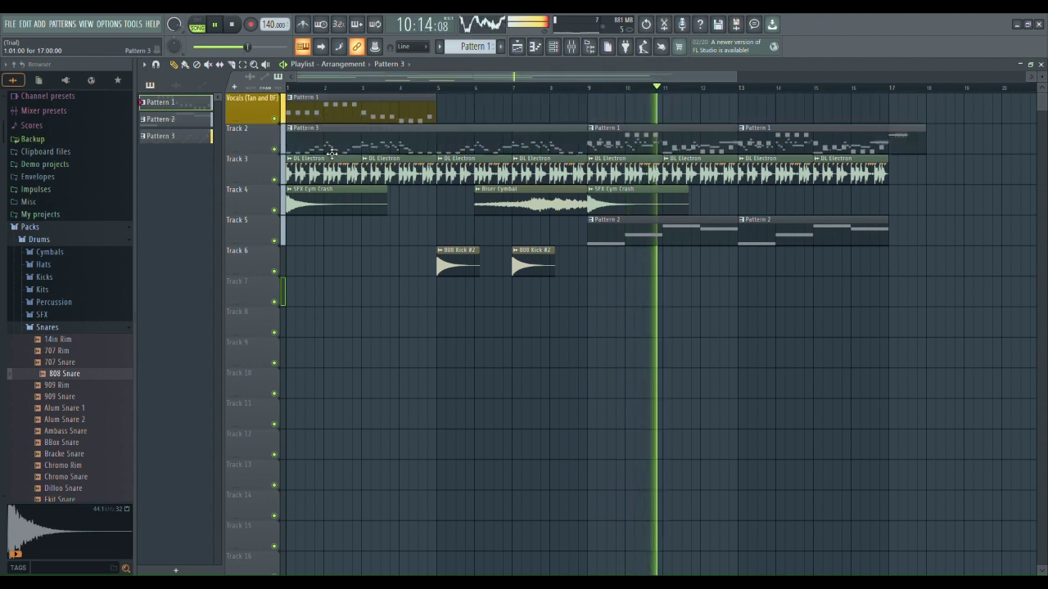
drag(332, 114, 333, 152)
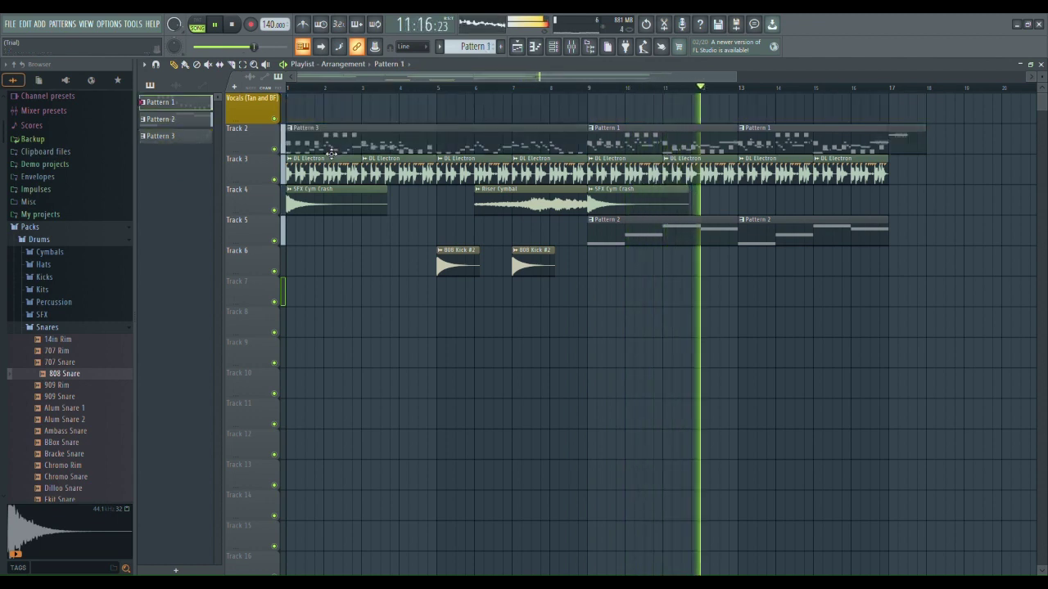
drag(462, 144, 449, 103)
click(412, 148)
drag(475, 146, 446, 153)
click(290, 89)
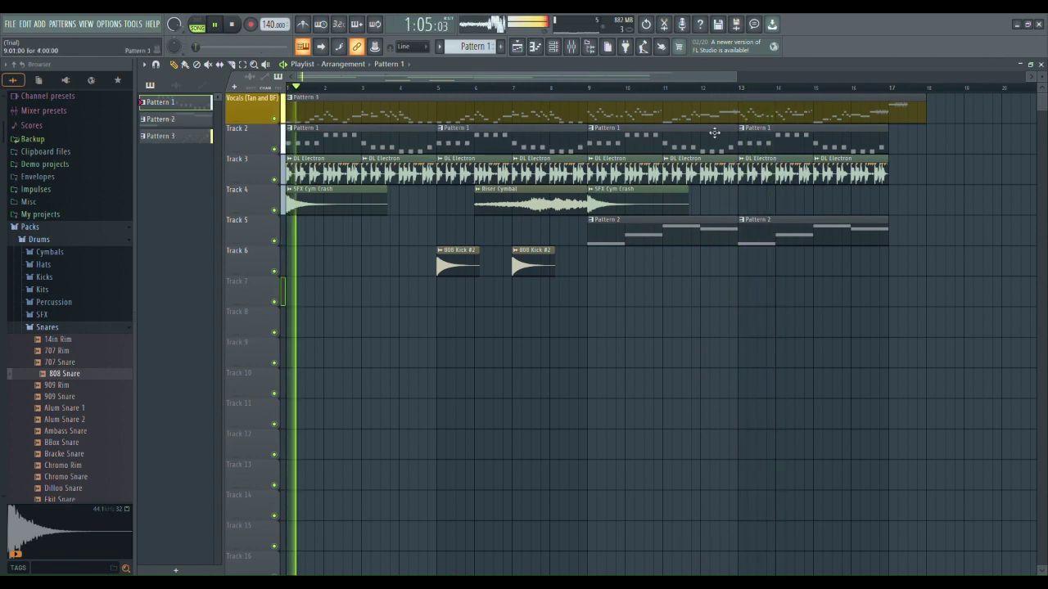
Extend the Pattern 3 clip on the vocals track to bar 25
scroll(761, 115, down, 3)
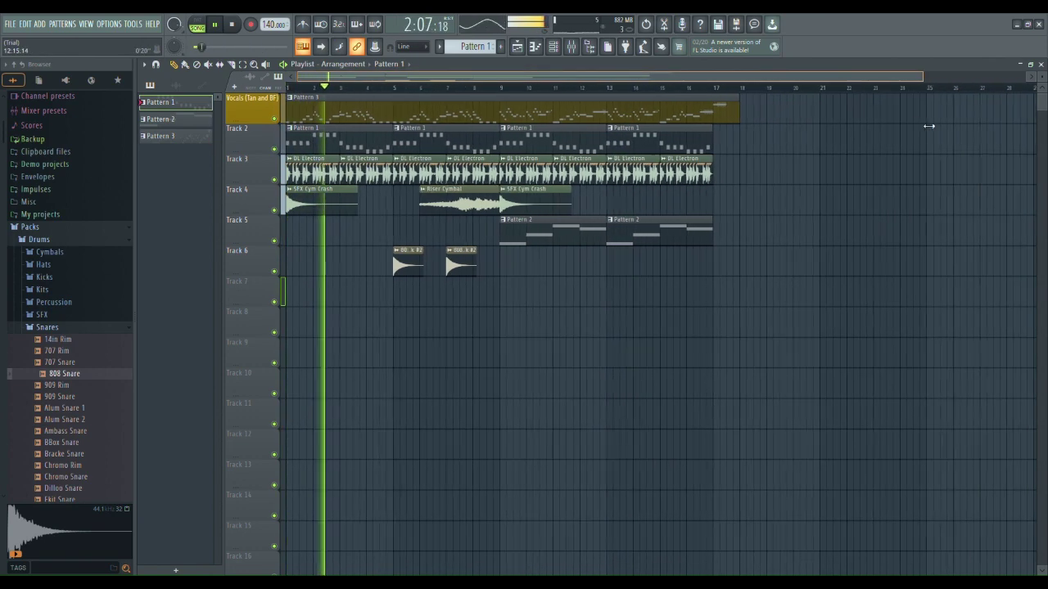
drag(916, 145, 926, 146)
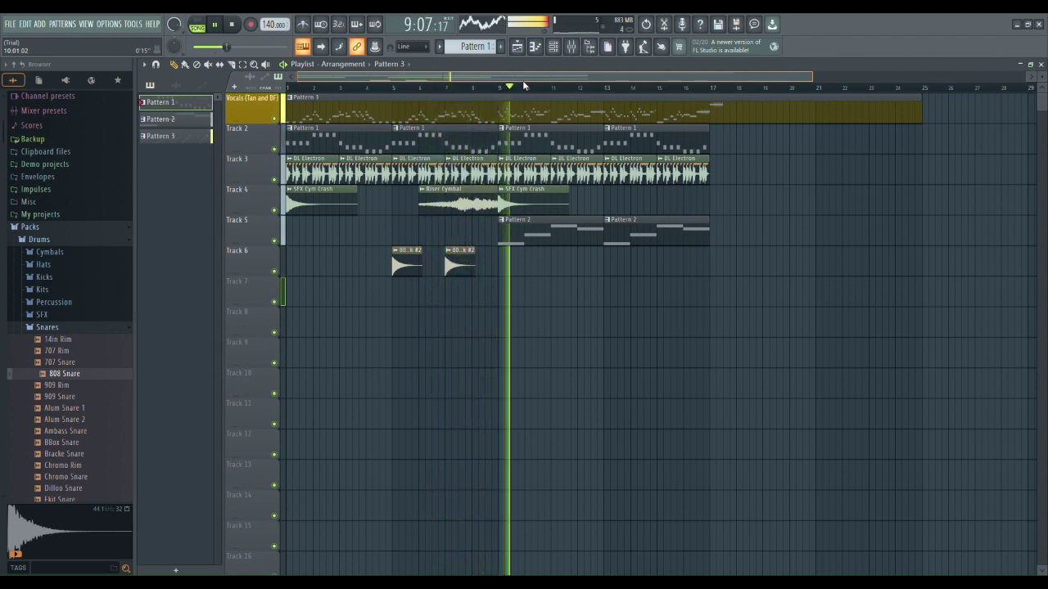
Create Pattern 4 and place two copies on Track 7 at bars 17 and 21
drag(522, 81, 679, 94)
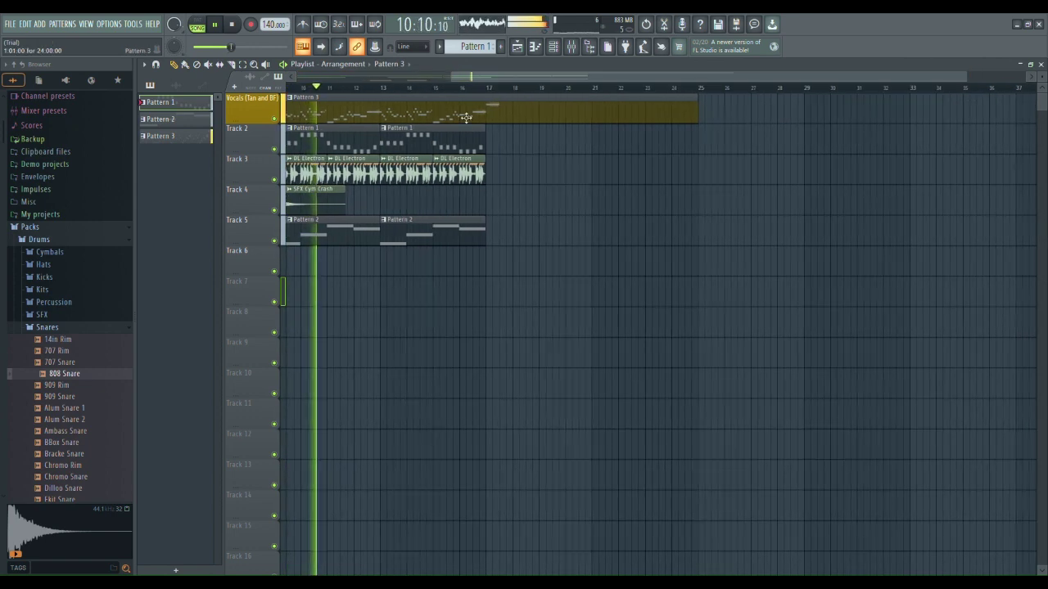
click(167, 571)
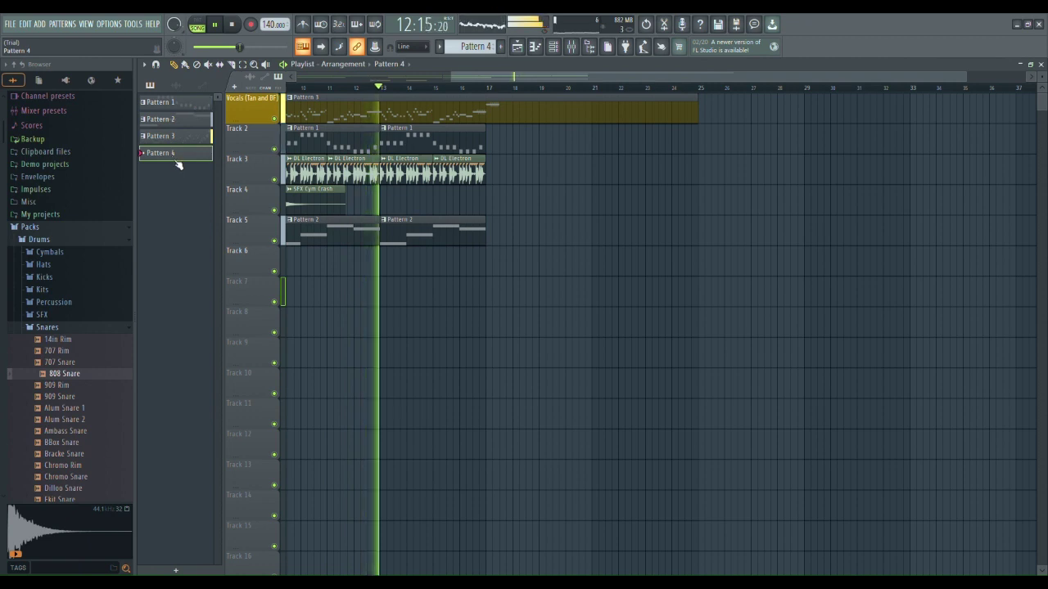
drag(486, 286, 592, 307)
Continue the DL Electron drum loop on Track 3 with back-to-back copies from bar 17 to bar 25
click(454, 176)
click(502, 185)
drag(501, 173, 490, 174)
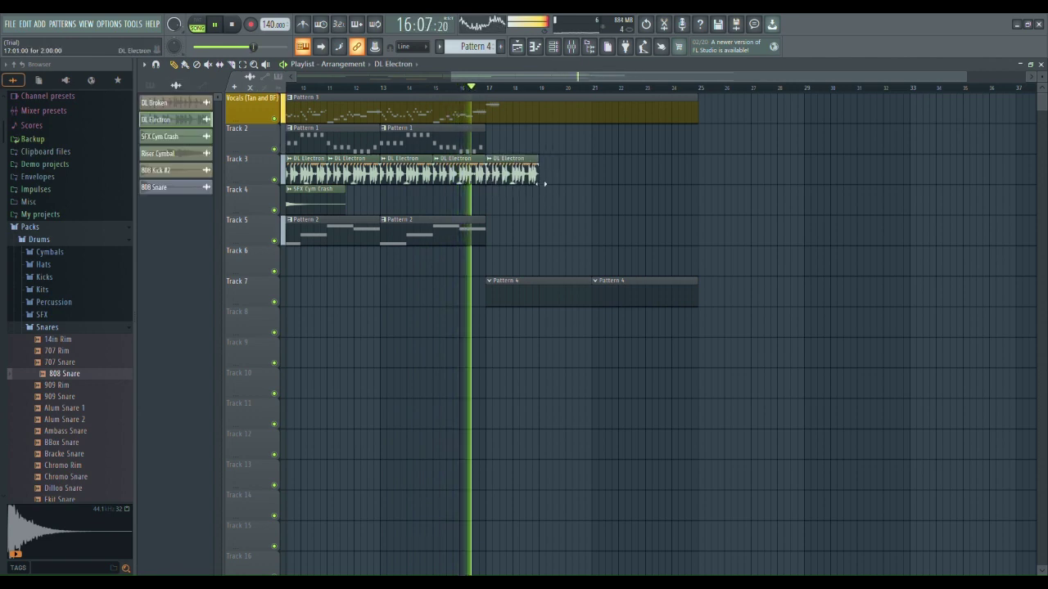
click(543, 174)
click(596, 175)
click(650, 173)
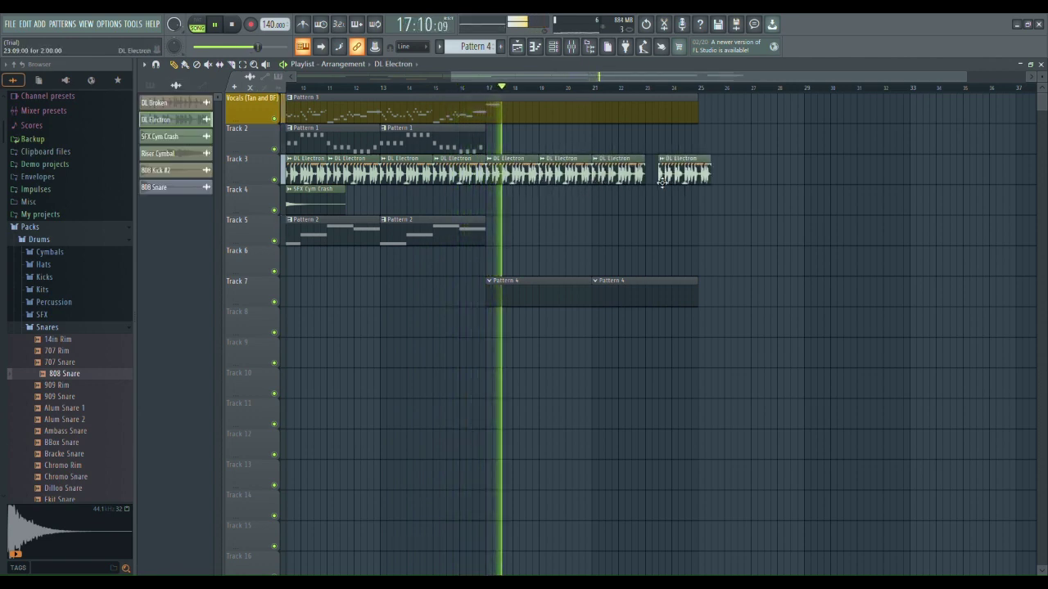
Add a SoundFont Player channel for Pattern 4, loaded with the SGM-v2.01 soundfont and its Tubular Bells patch
click(530, 297)
click(535, 46)
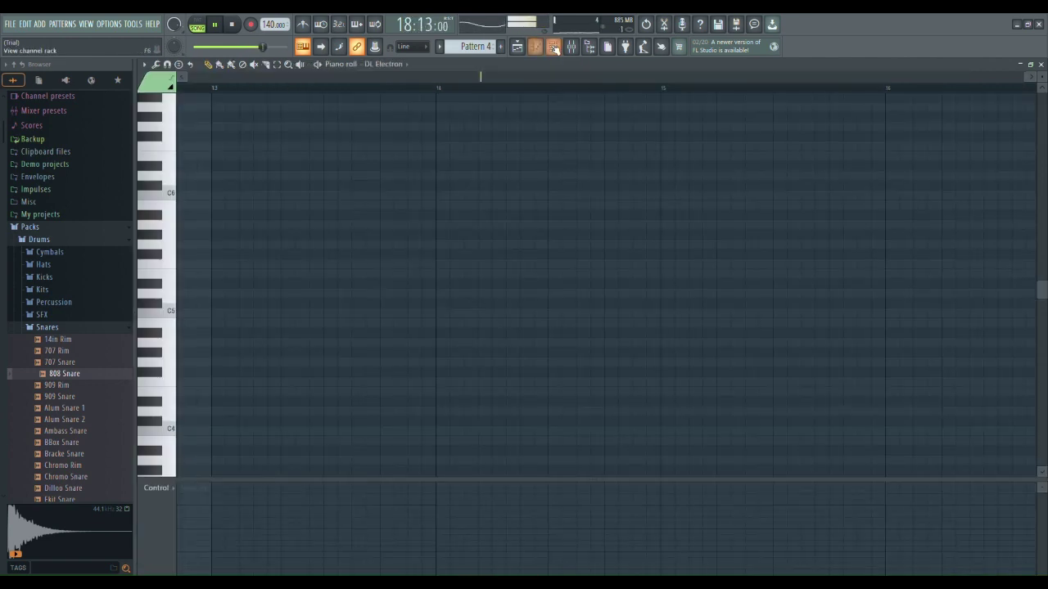
click(554, 47)
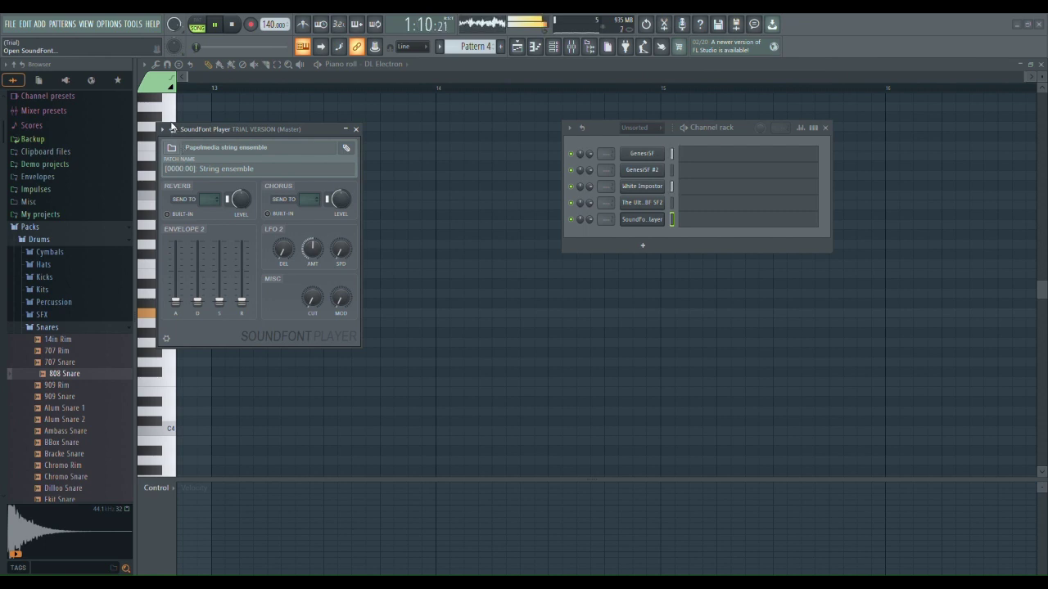
click(207, 169)
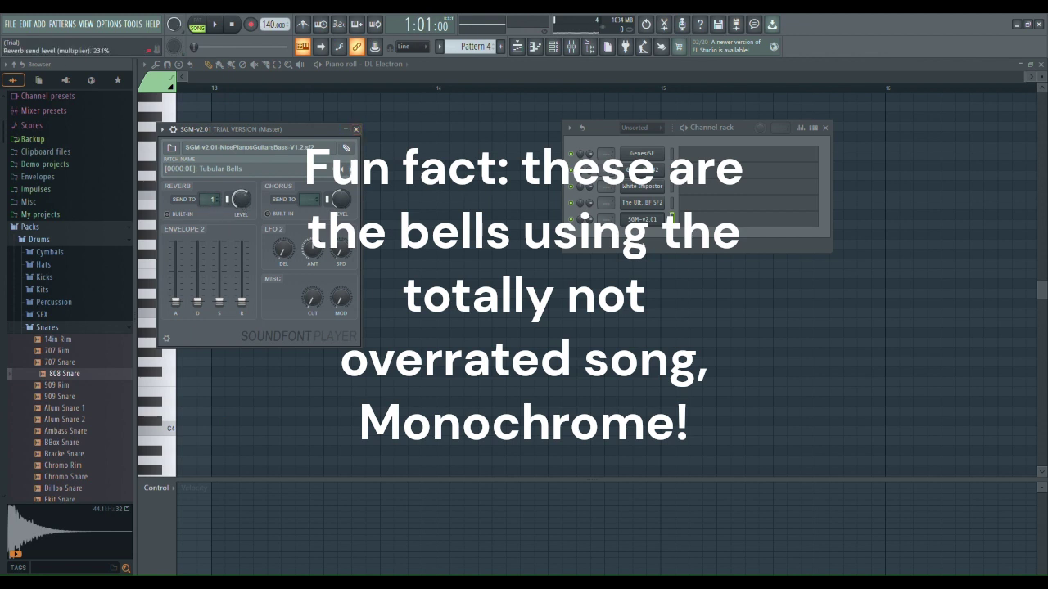
click(356, 128)
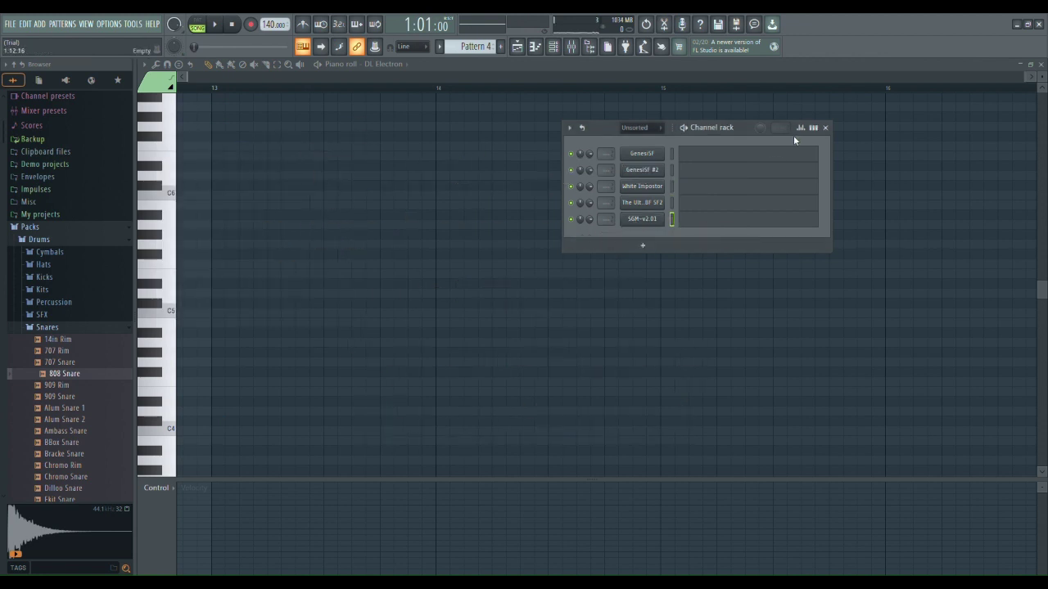
Draw quarter-bar C4 bell notes every half bar in Pattern 4 for the SGM-v2.01 channel and play them back
click(826, 129)
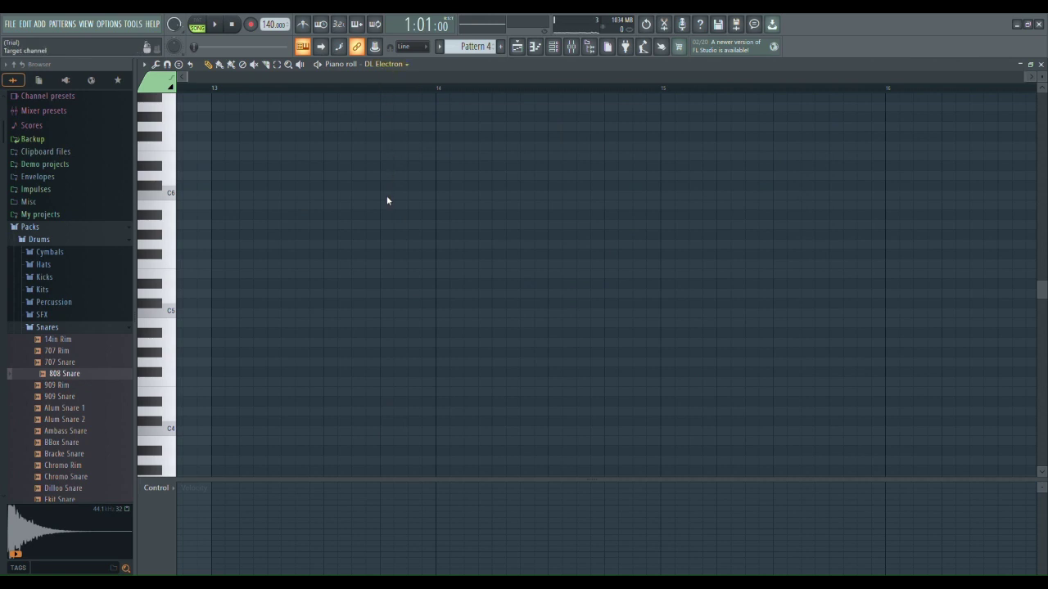
drag(656, 73, 360, 76)
click(178, 450)
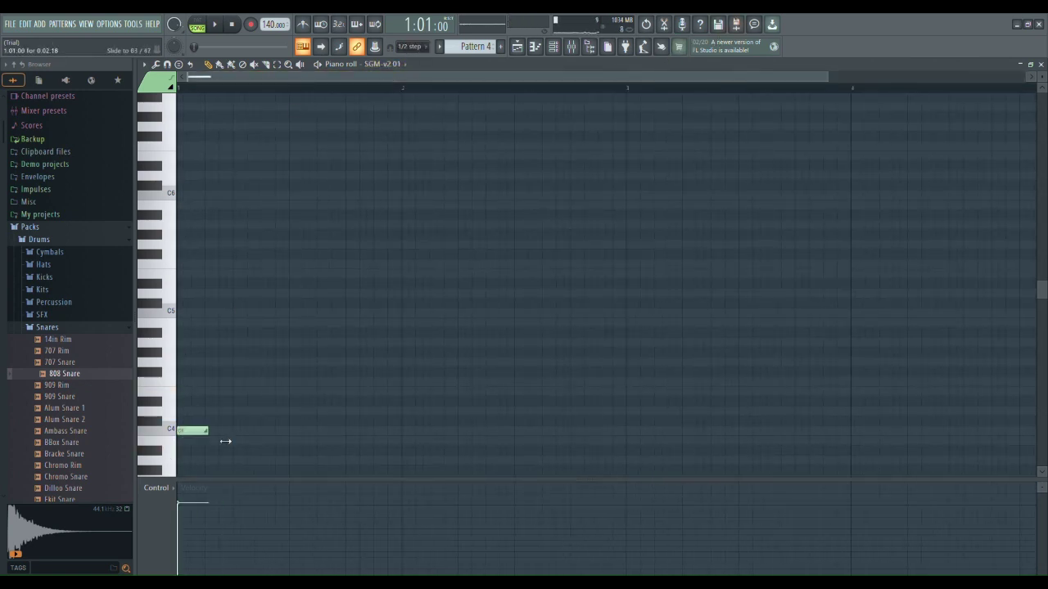
scroll(185, 440, down, 3)
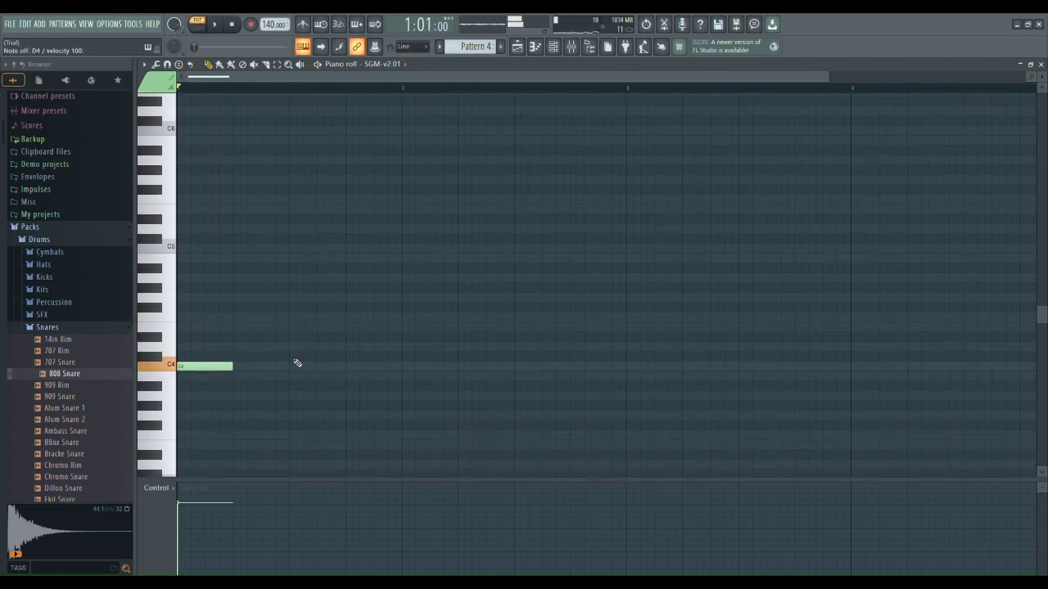
click(406, 366)
click(518, 366)
key(space)
drag(239, 75, 361, 75)
key(space)
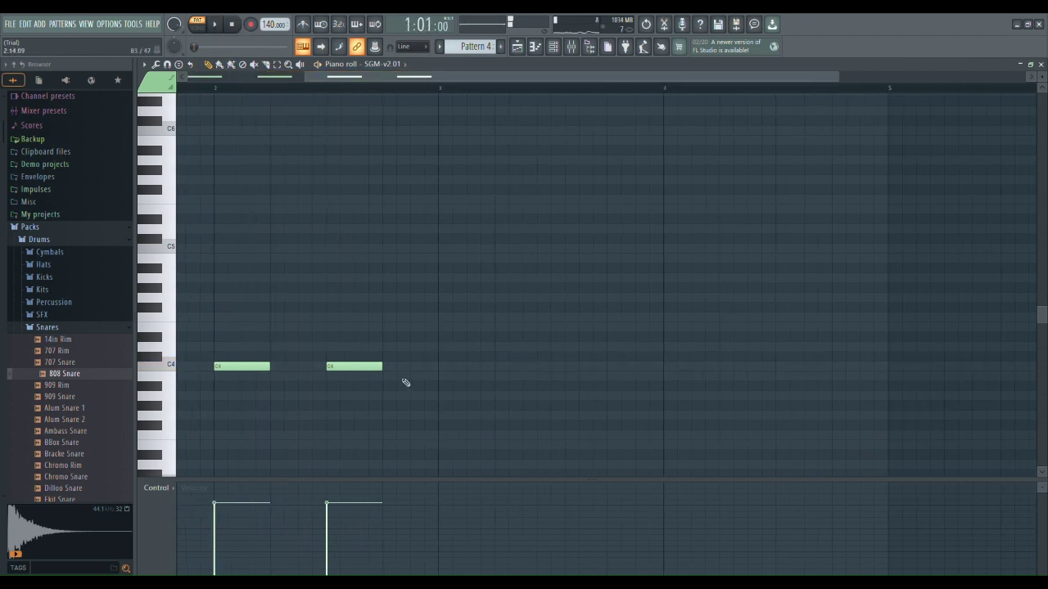
Fill bars 17 to 24 with Pattern 1 and Pattern 2, add a crash on Track 4 at bar 17, and play the song
key(F5)
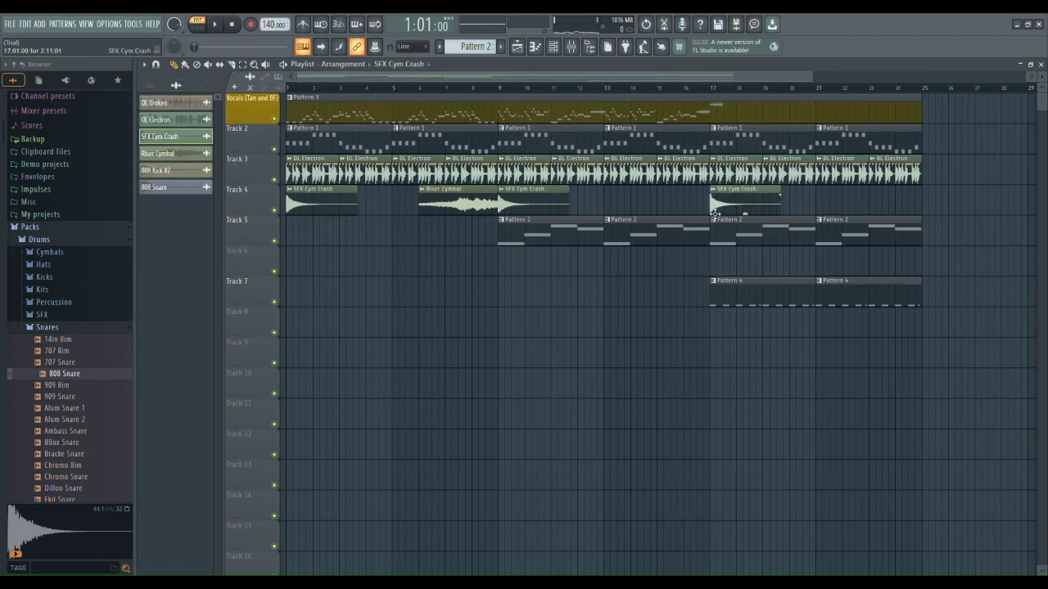
key(space)
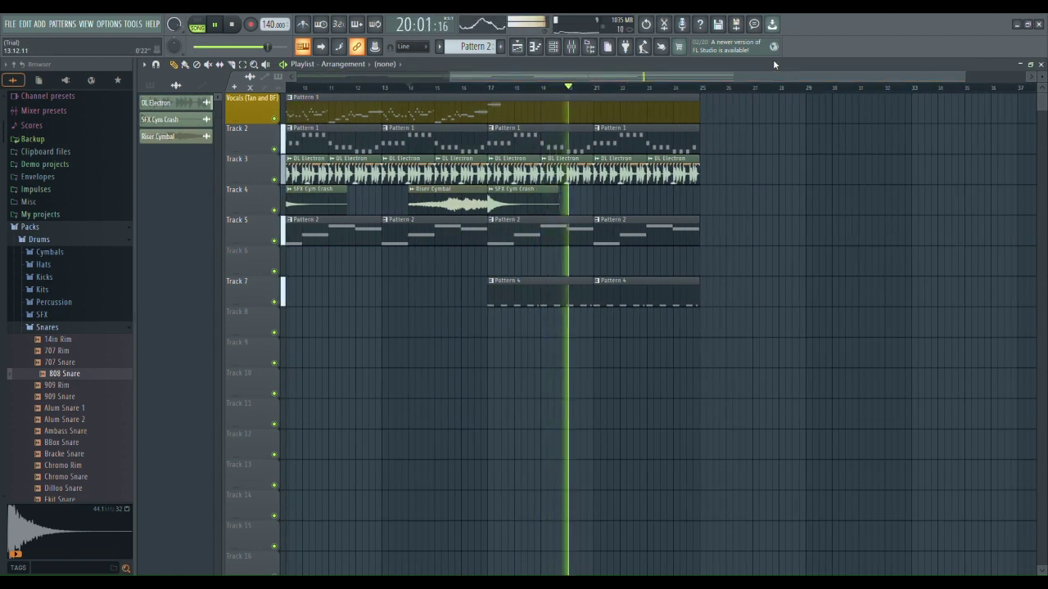
Switch Pattern 3's piano roll to the White Impostor channel and delete the stray notes around bars 73 to 76
click(535, 49)
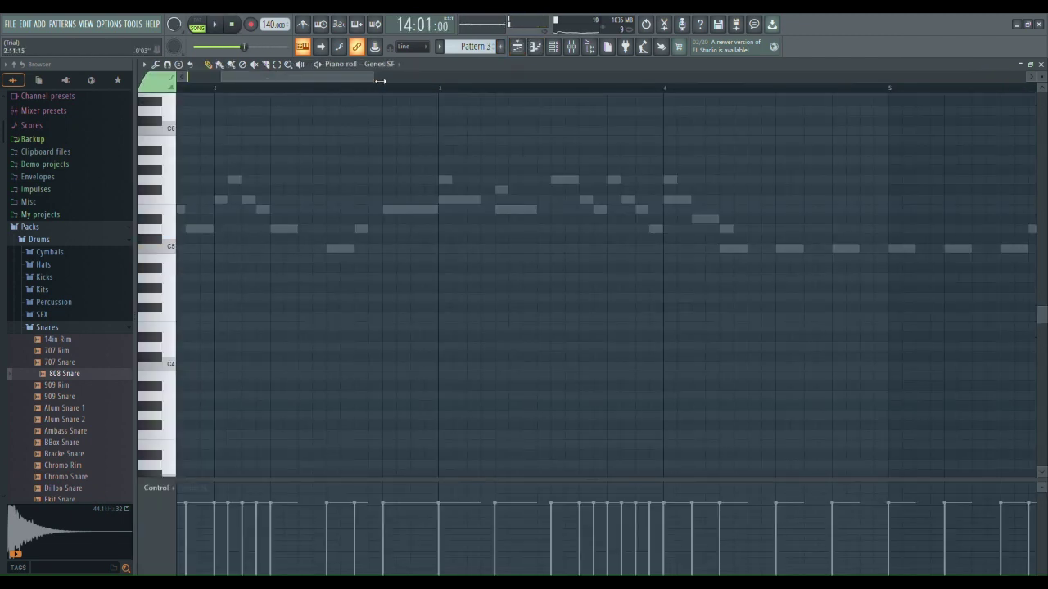
drag(379, 80, 438, 80)
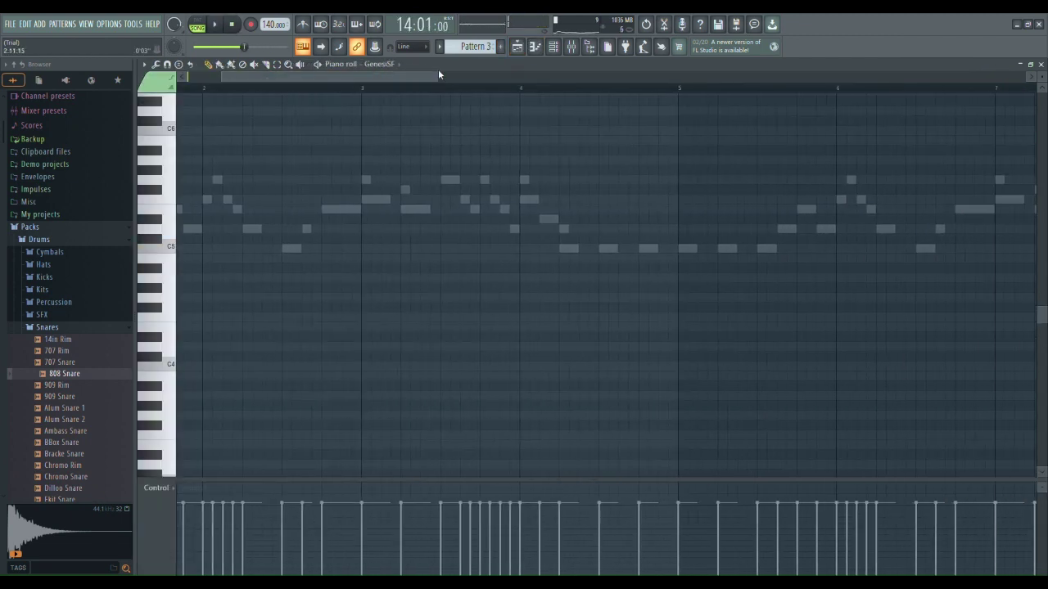
click(396, 148)
drag(365, 77, 870, 81)
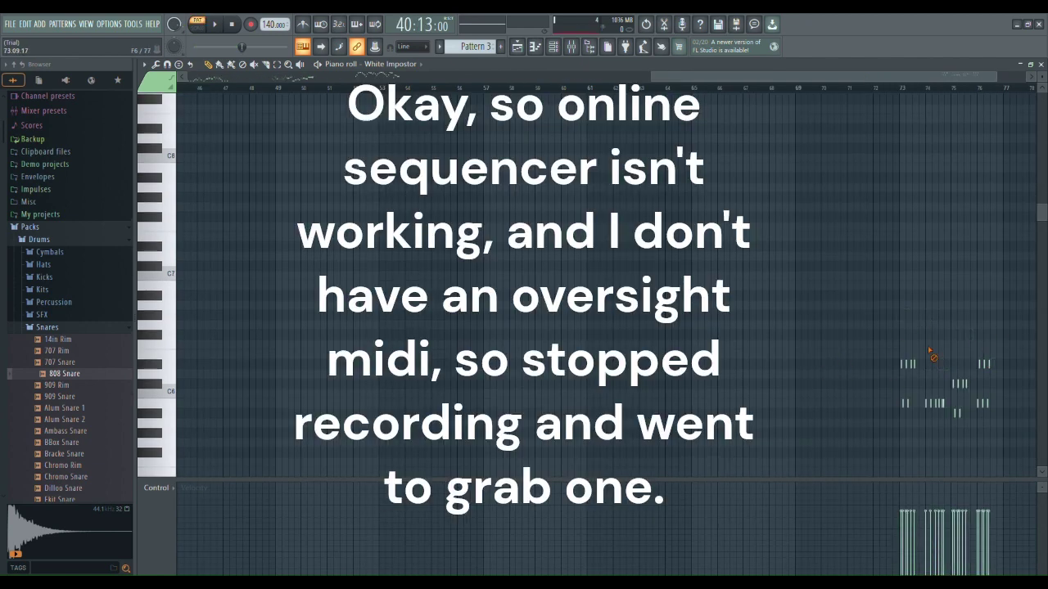
drag(880, 373, 967, 369)
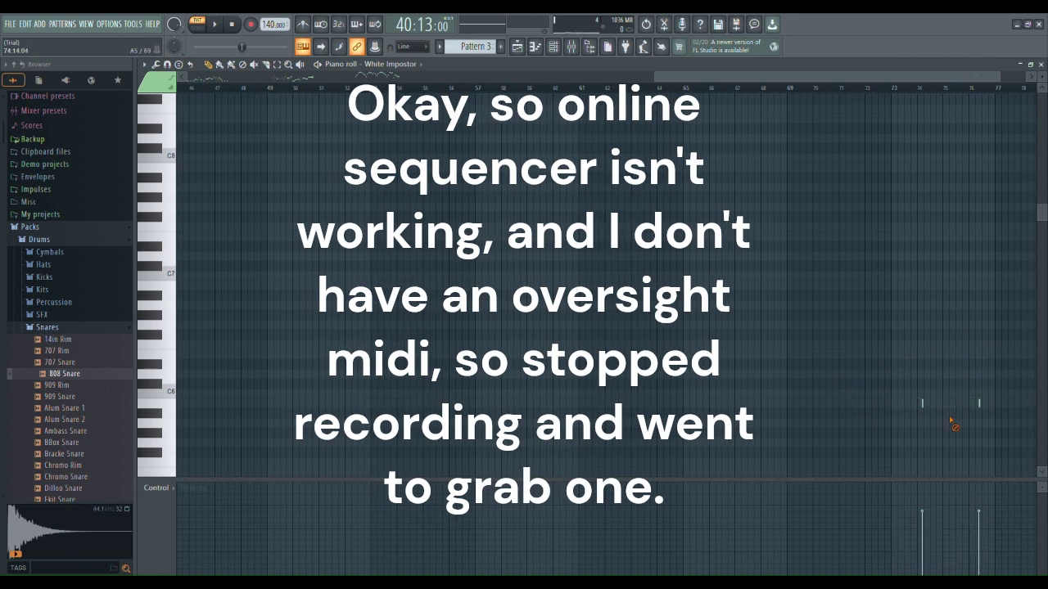
drag(951, 424, 928, 413)
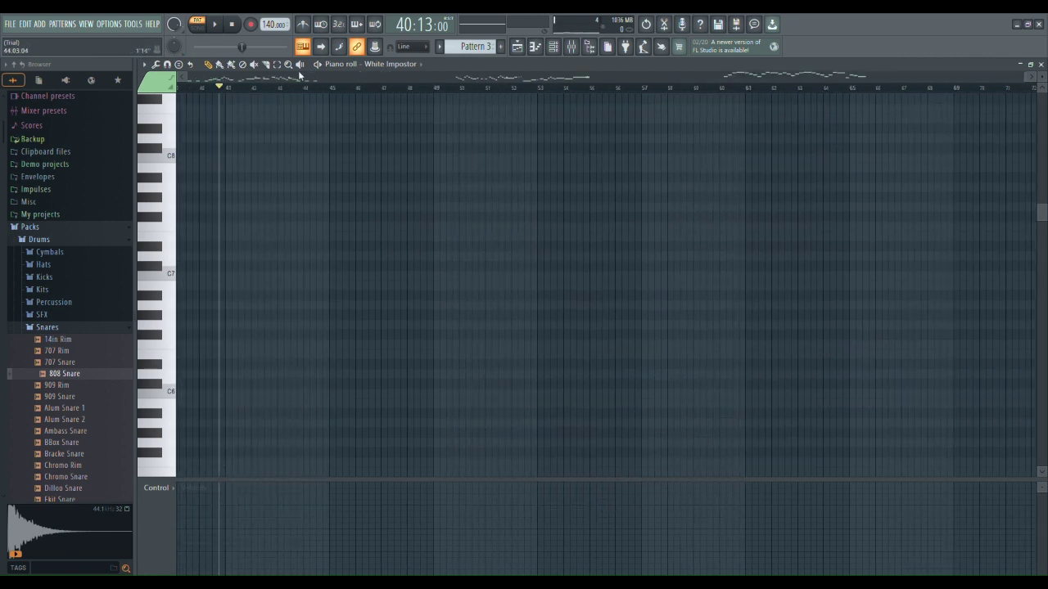
Play the White Impostor melody at bars 17 to 21, and copy it to The Ultimate BF SF2 channel starting at bar 21
click(215, 26)
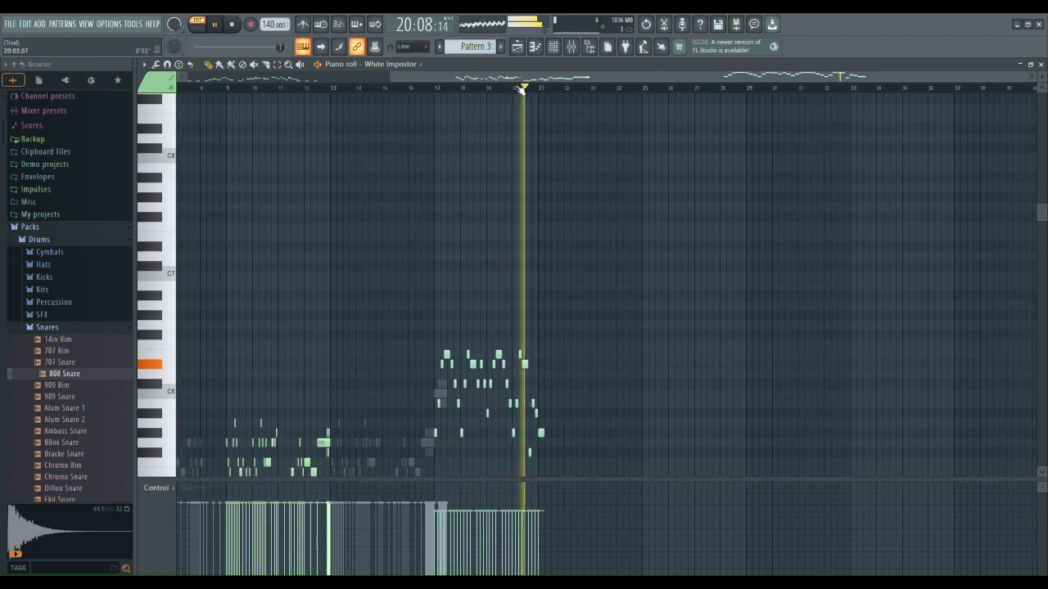
click(408, 92)
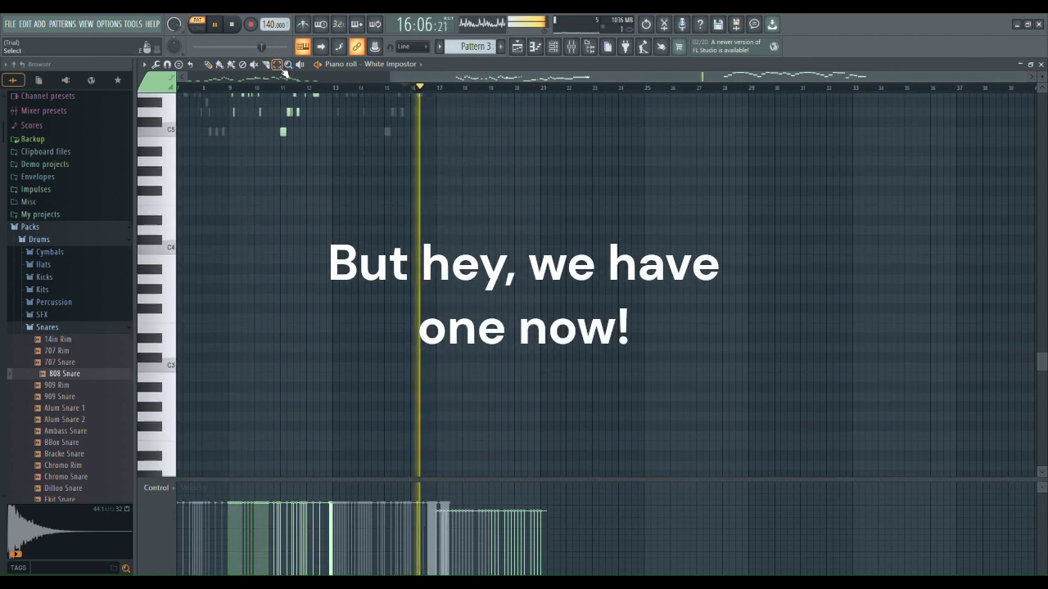
scroll(381, 158, down, 4)
drag(425, 112, 608, 306)
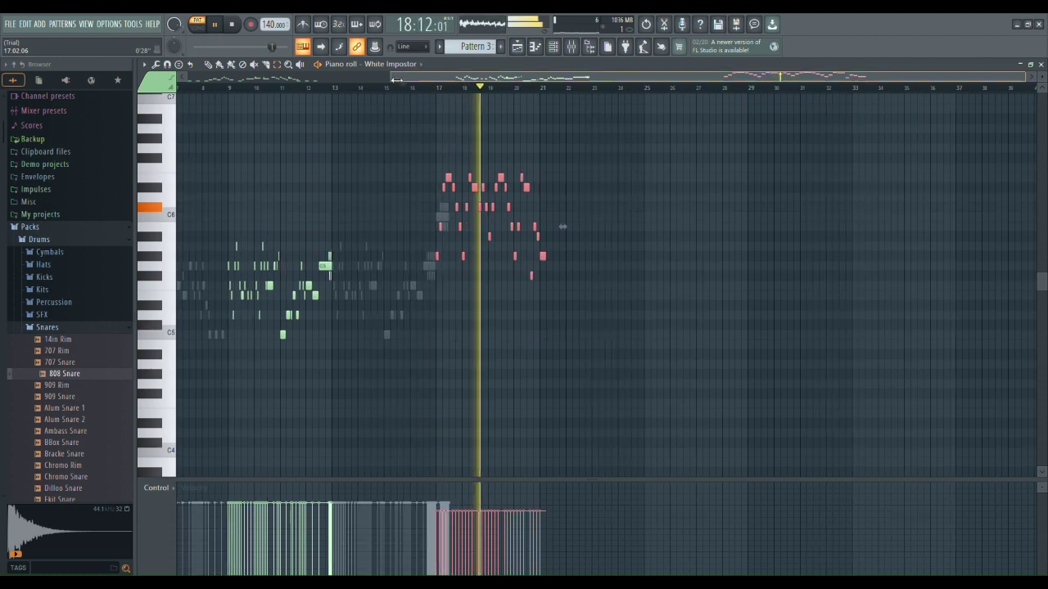
drag(398, 75, 856, 110)
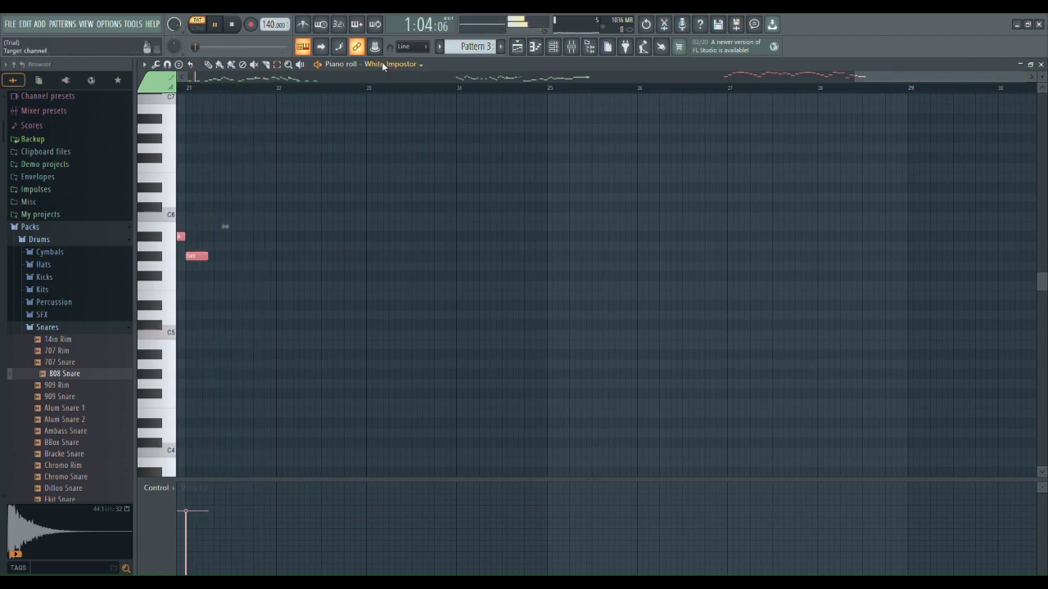
key(ctrl+v)
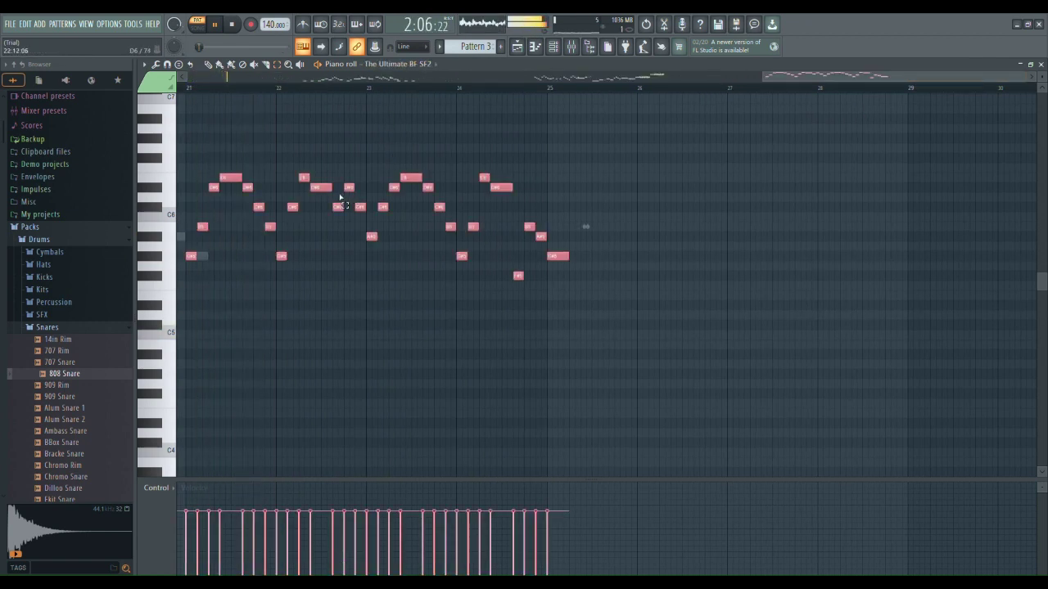
click(281, 129)
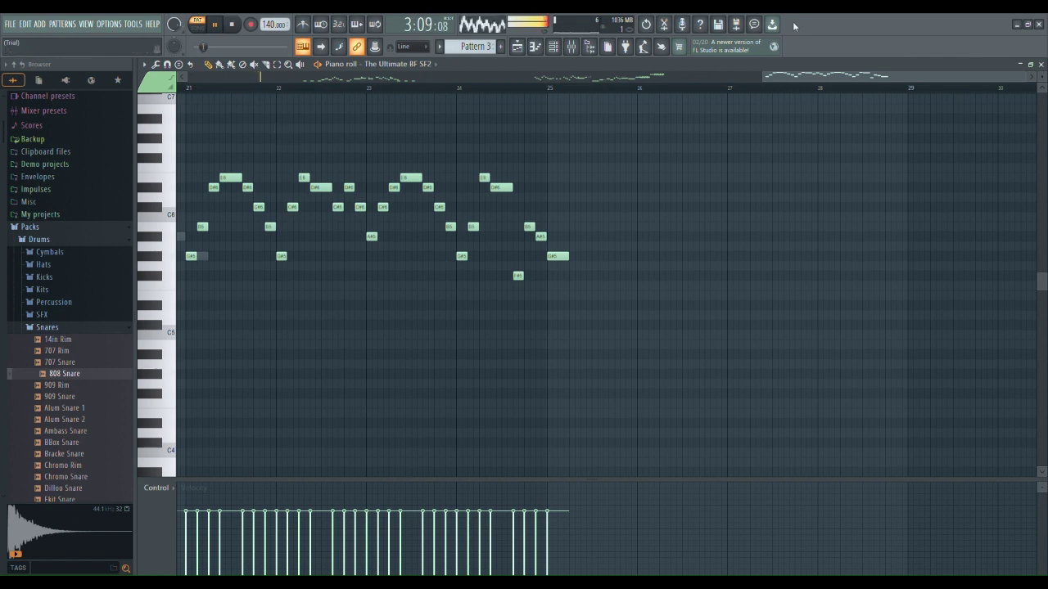
Play Pattern 3 from bar 20 to check the handover from White Impostor to The Ultimate BF SF2
drag(771, 83, 682, 53)
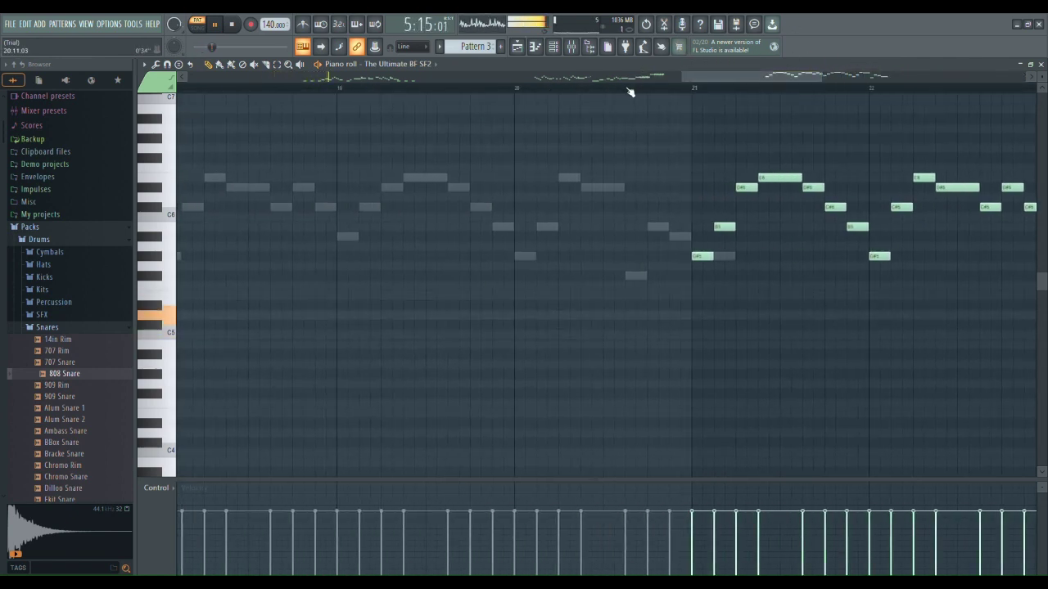
click(626, 87)
drag(825, 78, 862, 79)
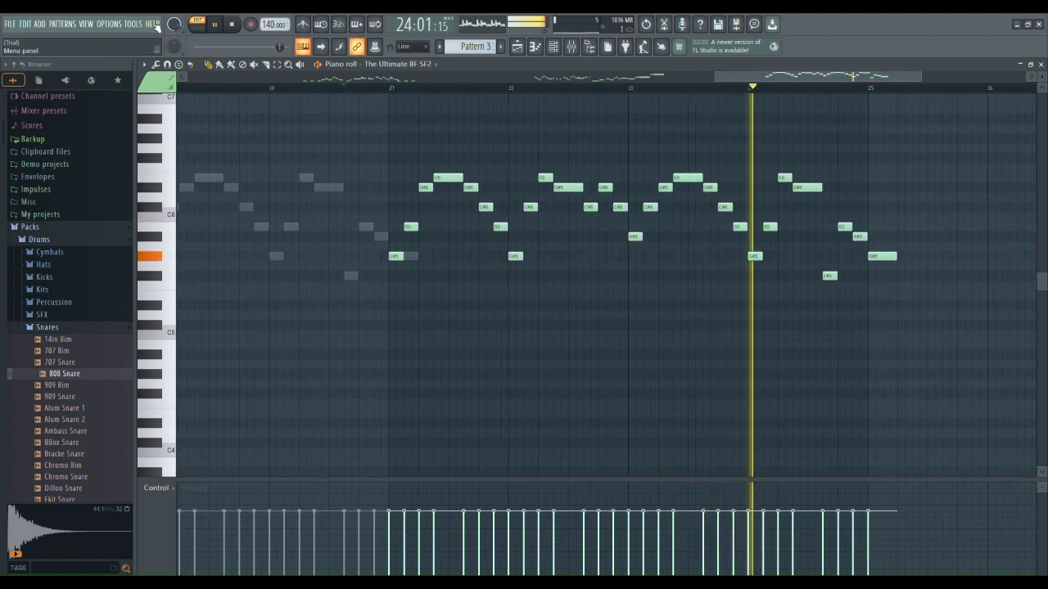
click(233, 25)
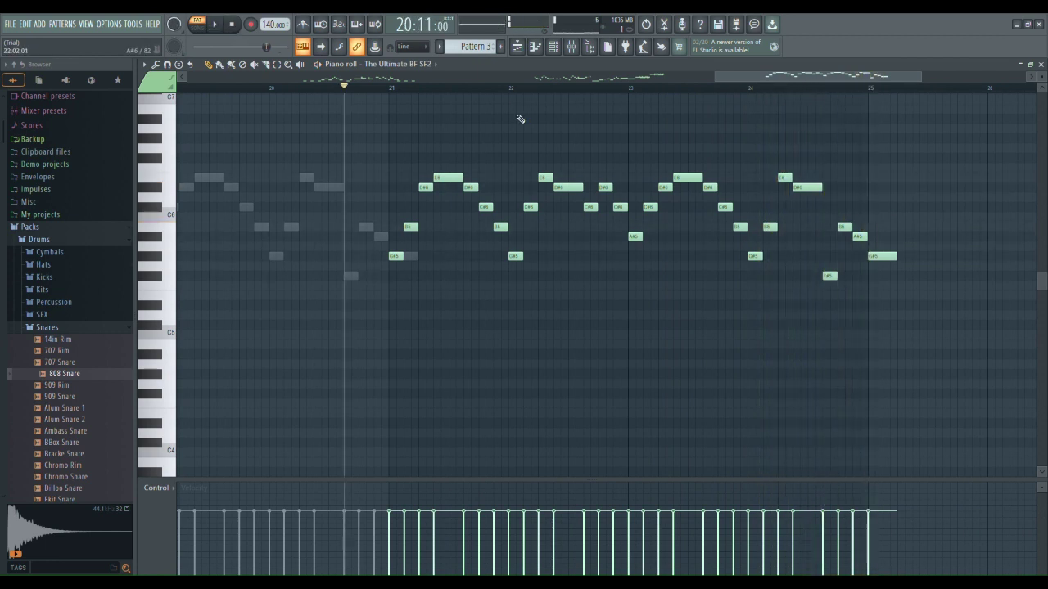
Draw a descending run of eight sixteenth notes from F6 at bar 25 for White Impostor and play it back
drag(723, 77, 831, 75)
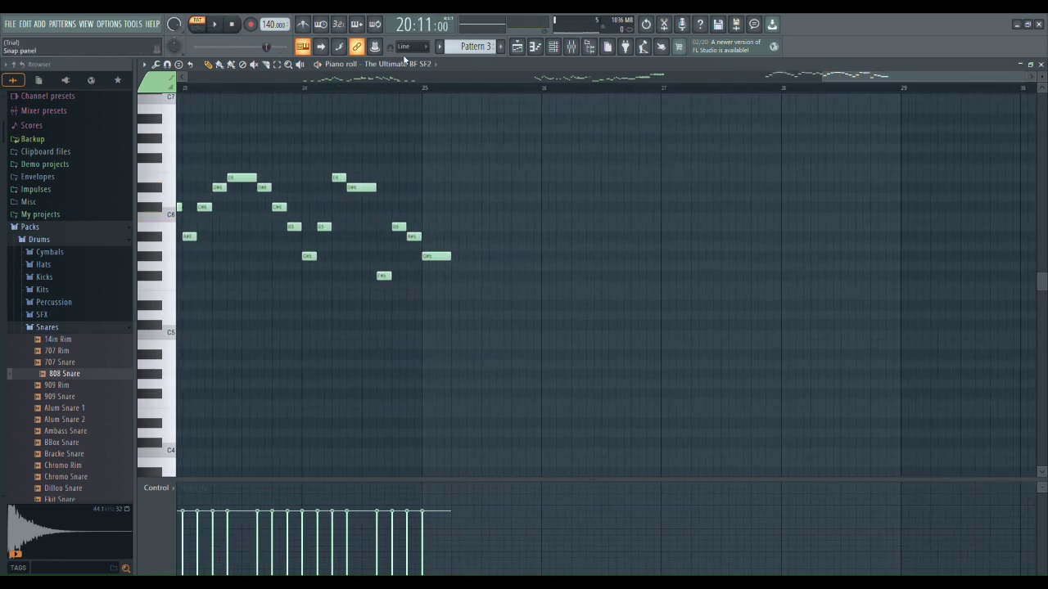
click(398, 141)
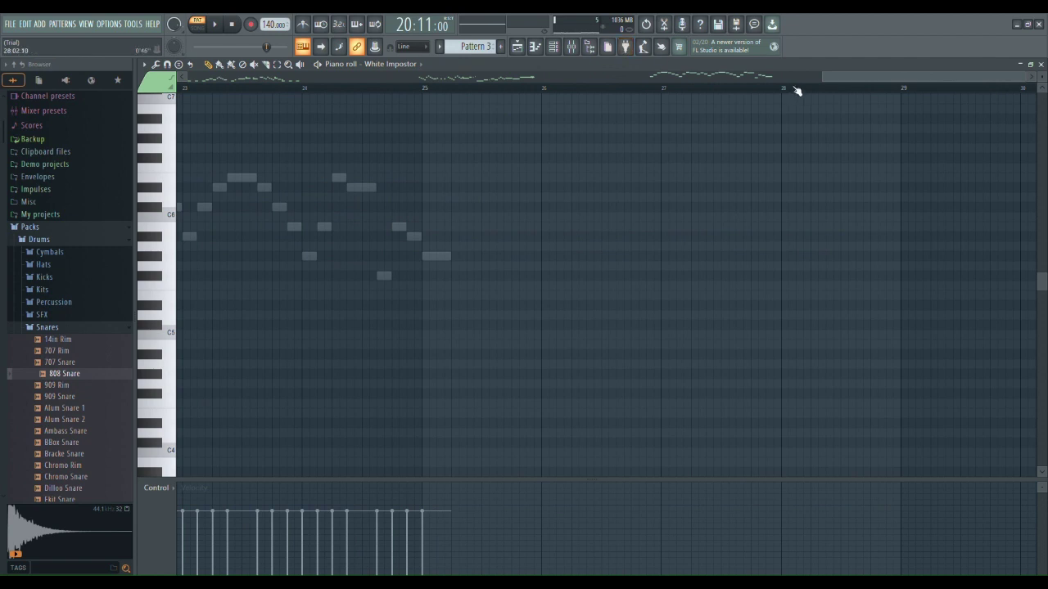
drag(829, 83, 867, 78)
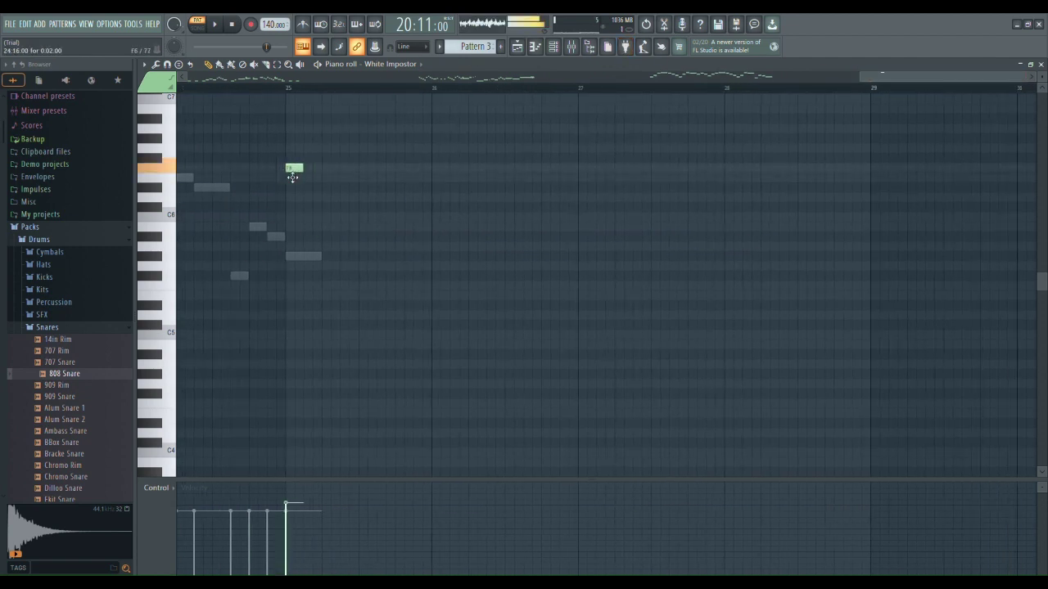
click(353, 247)
click(211, 87)
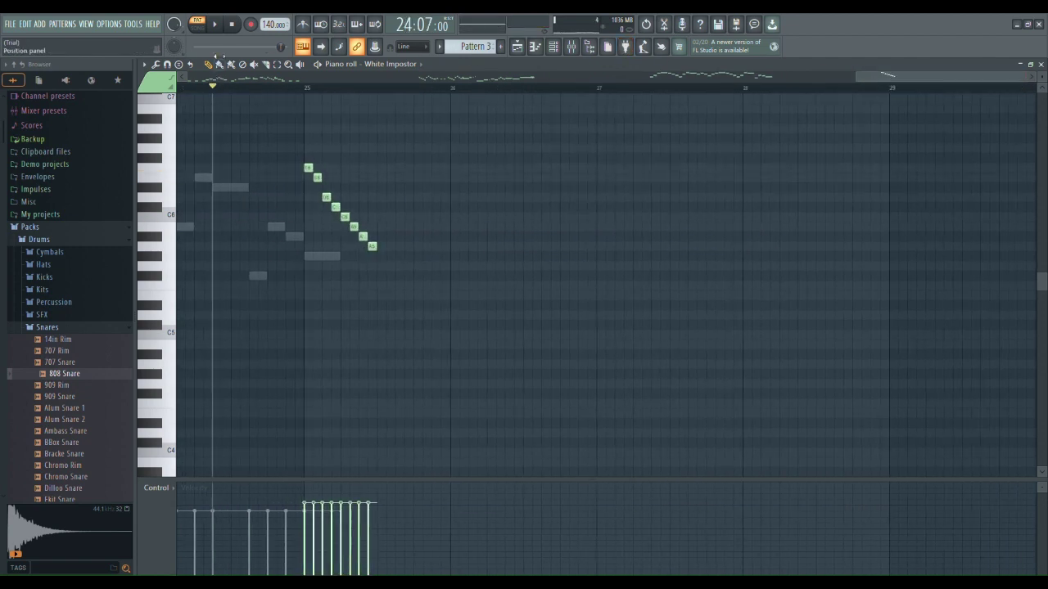
key(space)
key(space)
Replace the run's last four notes with a quarter-bar E6, finish bar 25 with G#6, A6 and G#6, and play it back
click(382, 217)
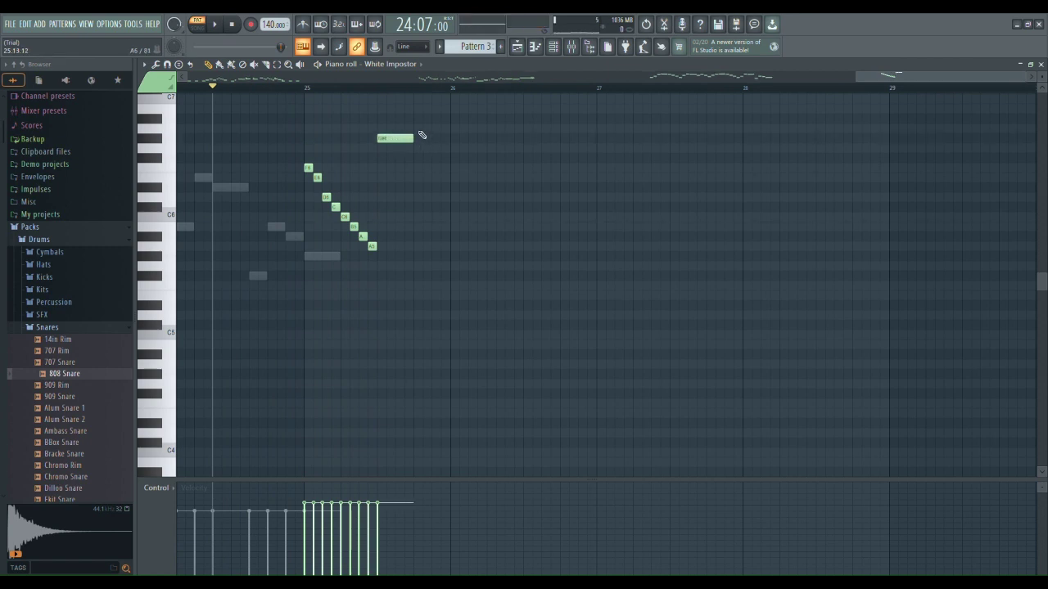
click(213, 25)
right_click(371, 246)
right_click(362, 236)
right_click(354, 227)
right_click(345, 217)
key(space)
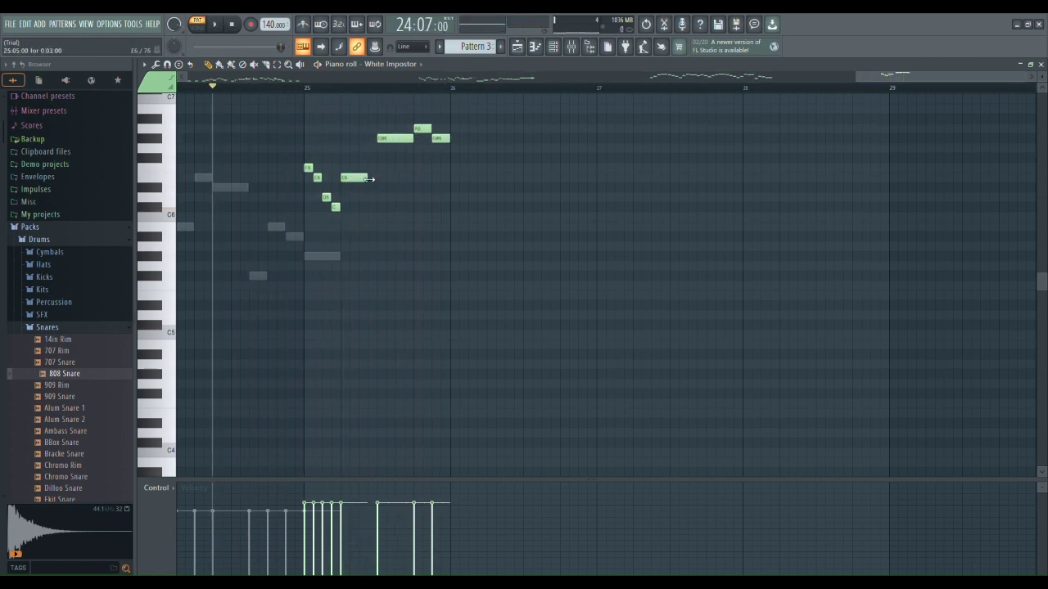
drag(370, 179, 378, 179)
key(space)
key(space)
Continue the White Impostor melody from D#6 at bar 26 down to a closing A5 at bar 29
click(457, 187)
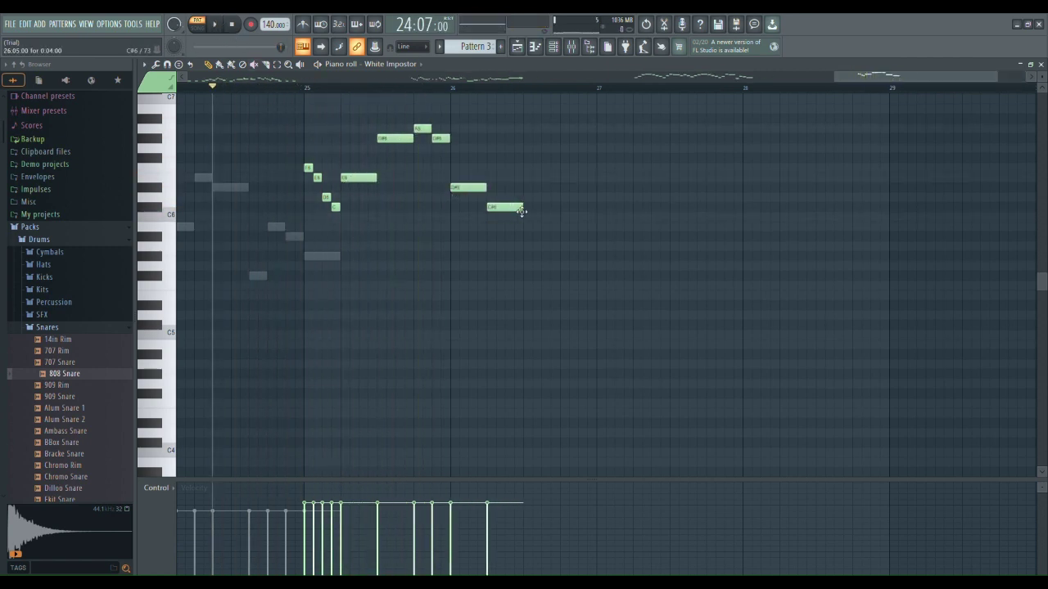
click(213, 26)
click(591, 206)
click(606, 197)
key(space)
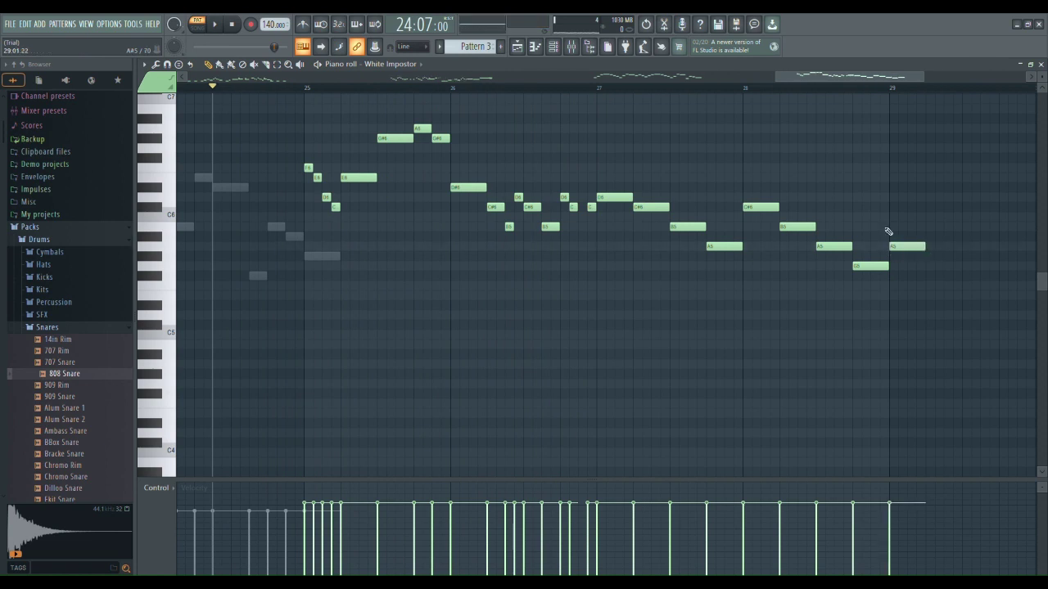
Copy the White Impostor phrase from bars 25 to 29 to The Ultimate BF SF2 channel starting at bar 29 and play it
drag(303, 103, 930, 332)
key(ctrl+c)
click(380, 62)
click(401, 152)
key(ctrl+v)
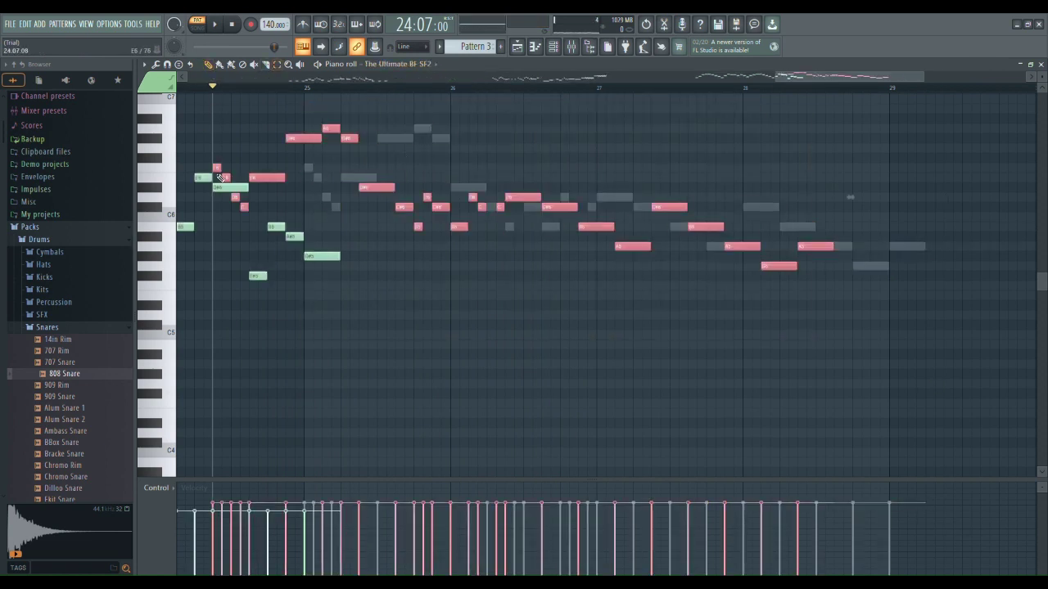
key(space)
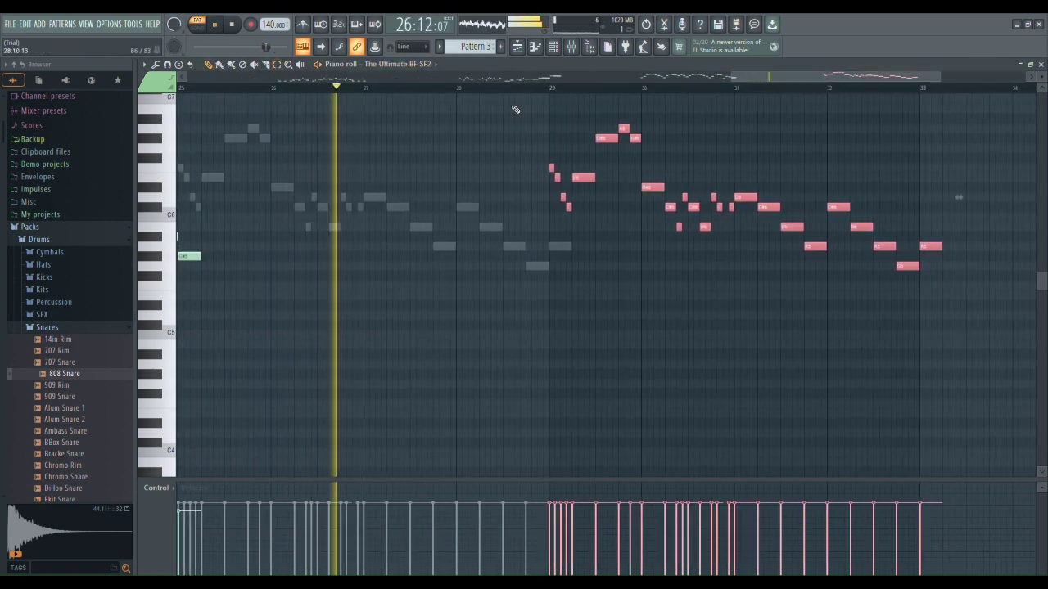
key(ctrl+d)
drag(733, 78, 767, 80)
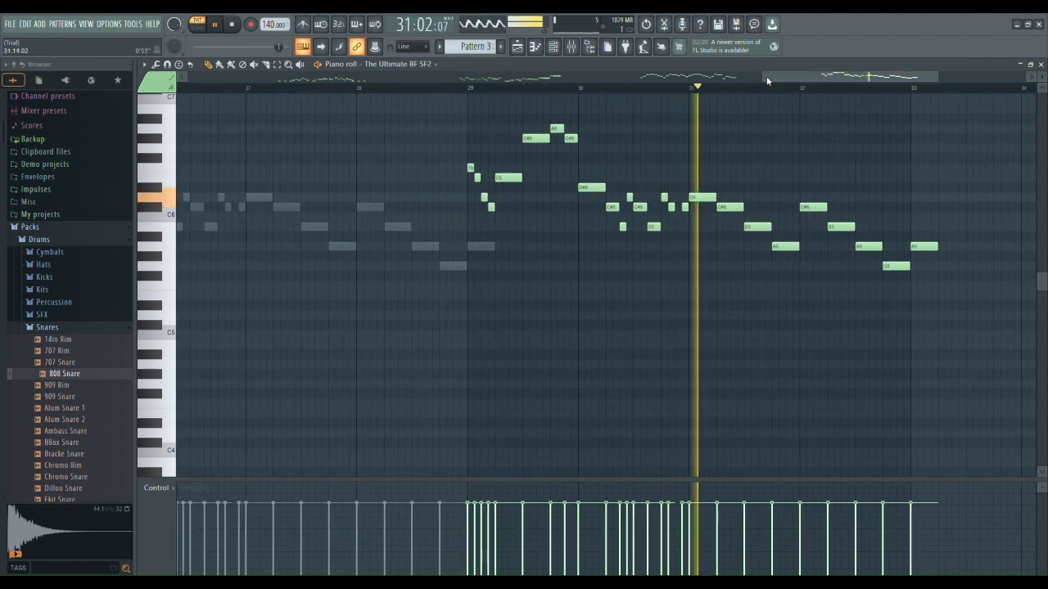
Lengthen the Pattern 3 clip on the vocals track in the playlist so it ends at bar 41
key(F5)
key(l)
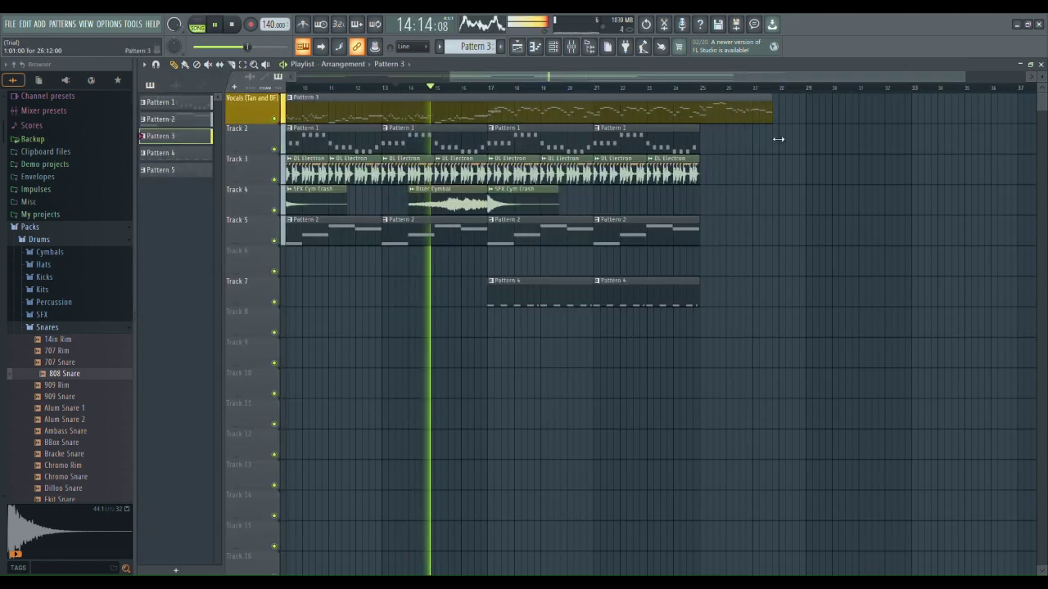
drag(778, 139, 808, 136)
key(space)
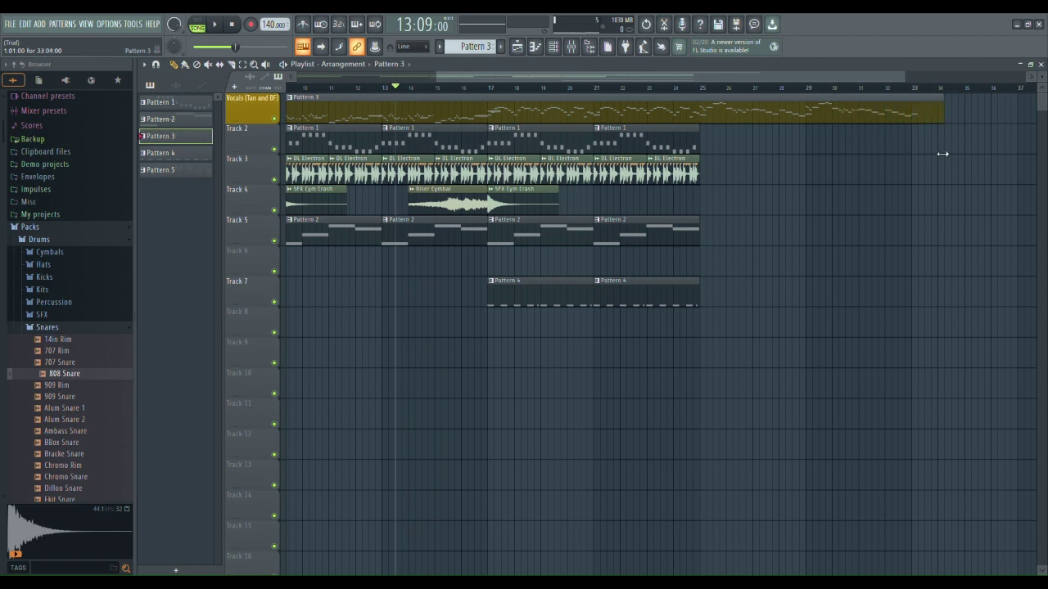
scroll(1032, 162, right, 2)
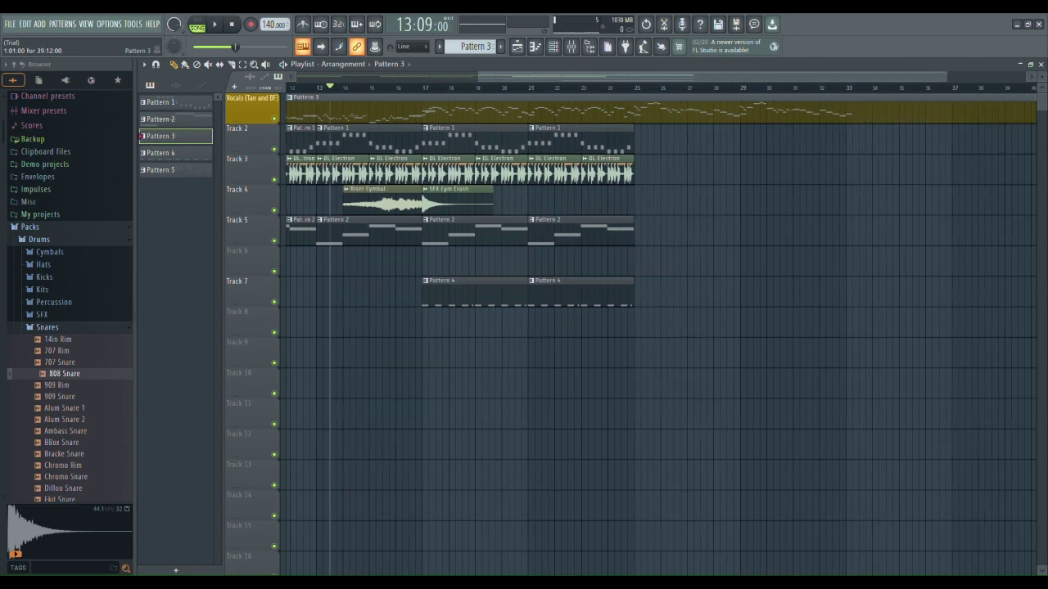
scroll(962, 164, right, 3)
drag(1042, 176, 982, 173)
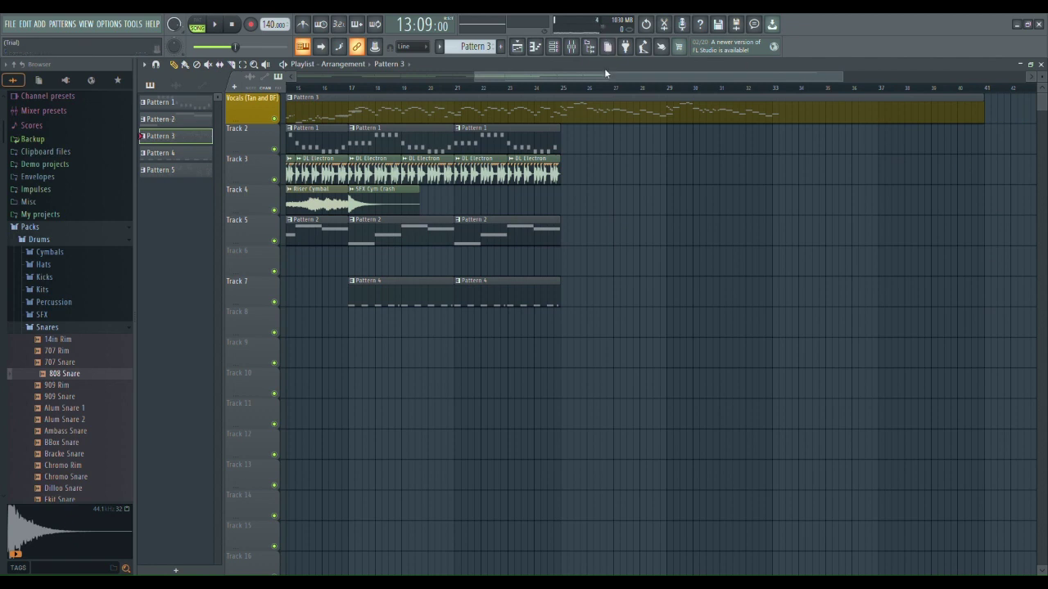
drag(604, 75, 529, 78)
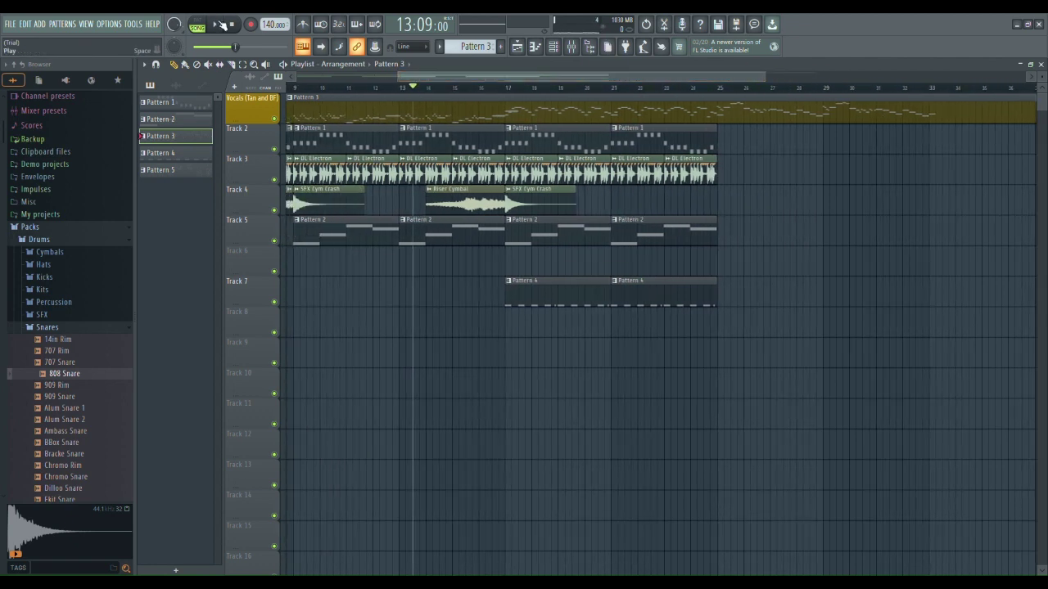
Play the song from bar 13 to hear the vocals together with the backing tracks
click(219, 25)
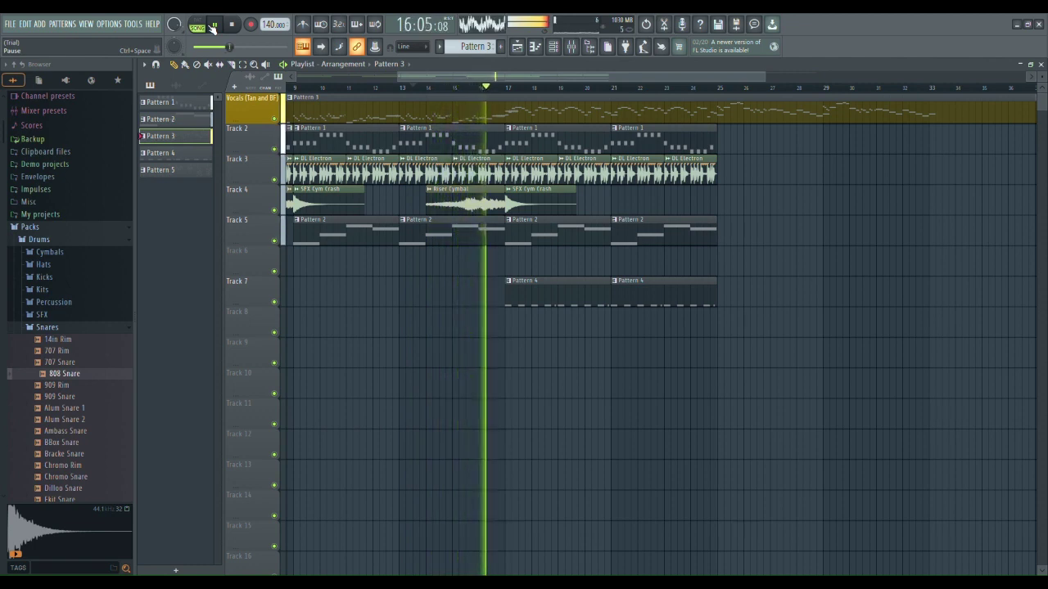
click(213, 25)
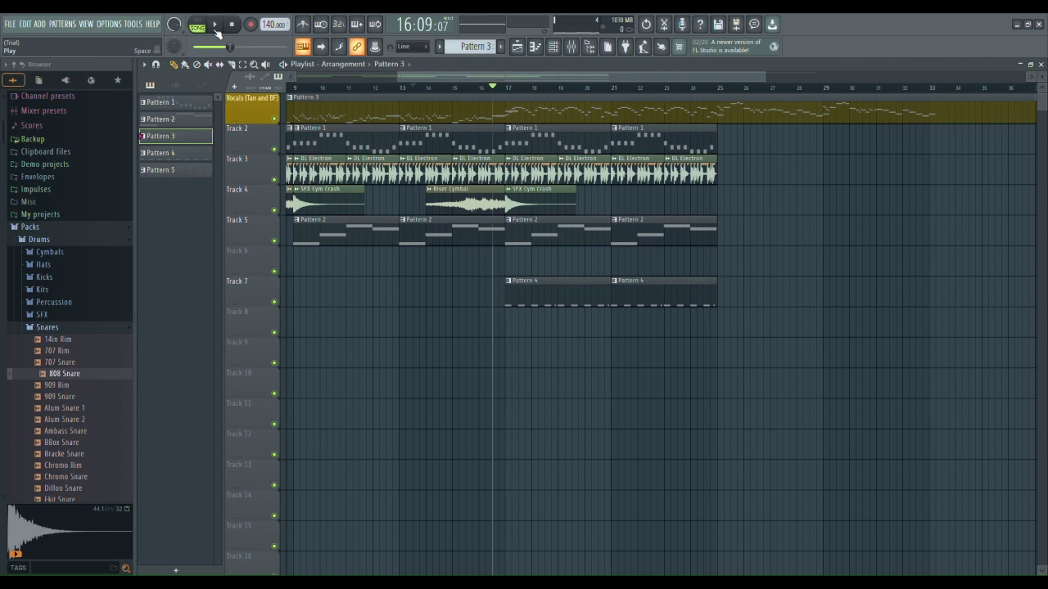
click(216, 27)
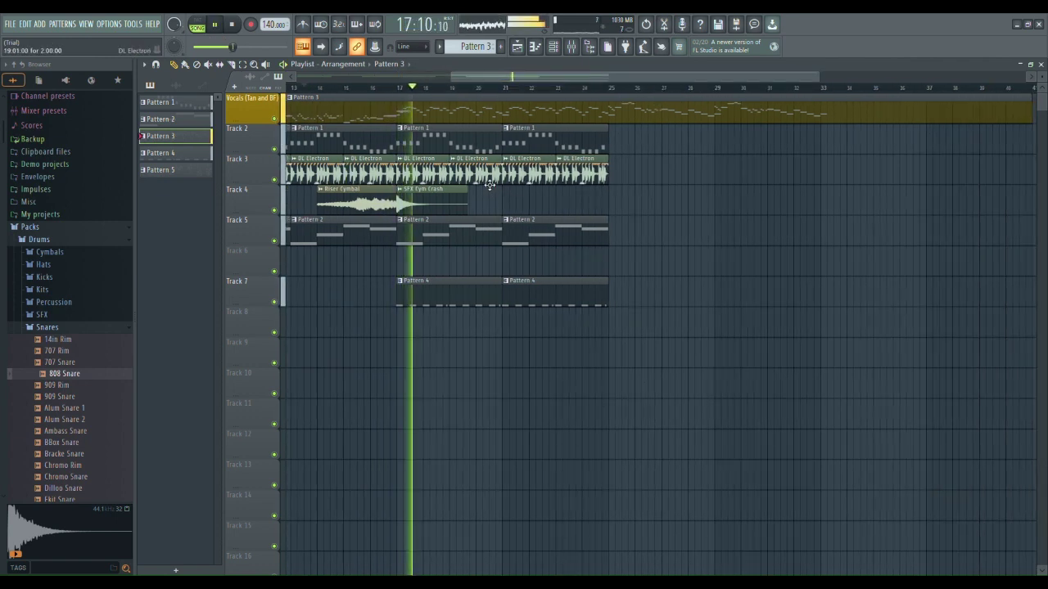
Continue the DL Electron drum loop on Track 3 with four back-to-back clips from bar 25 to bar 33
click(489, 181)
click(614, 182)
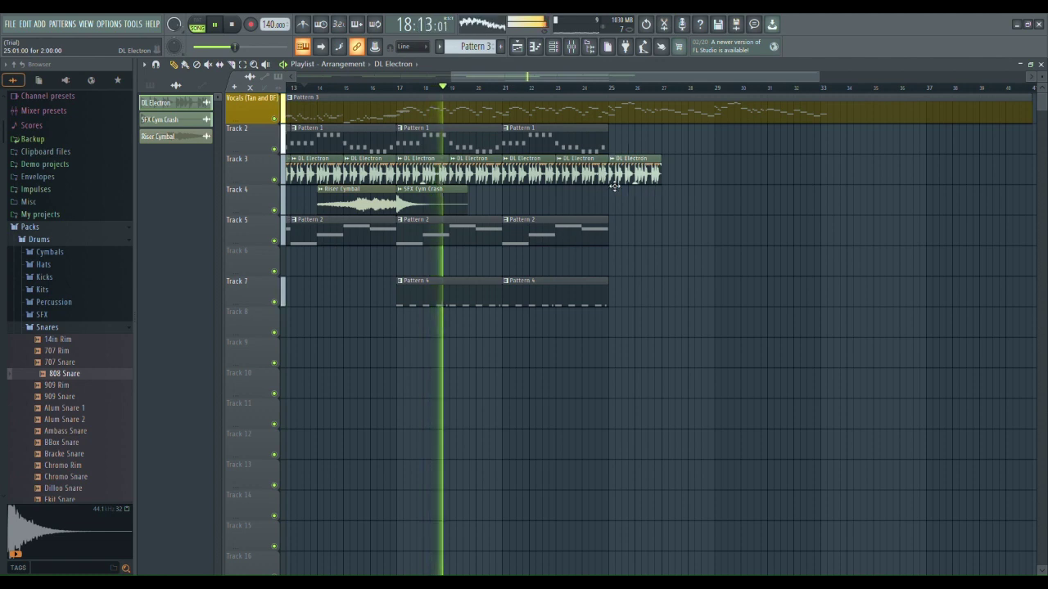
click(669, 169)
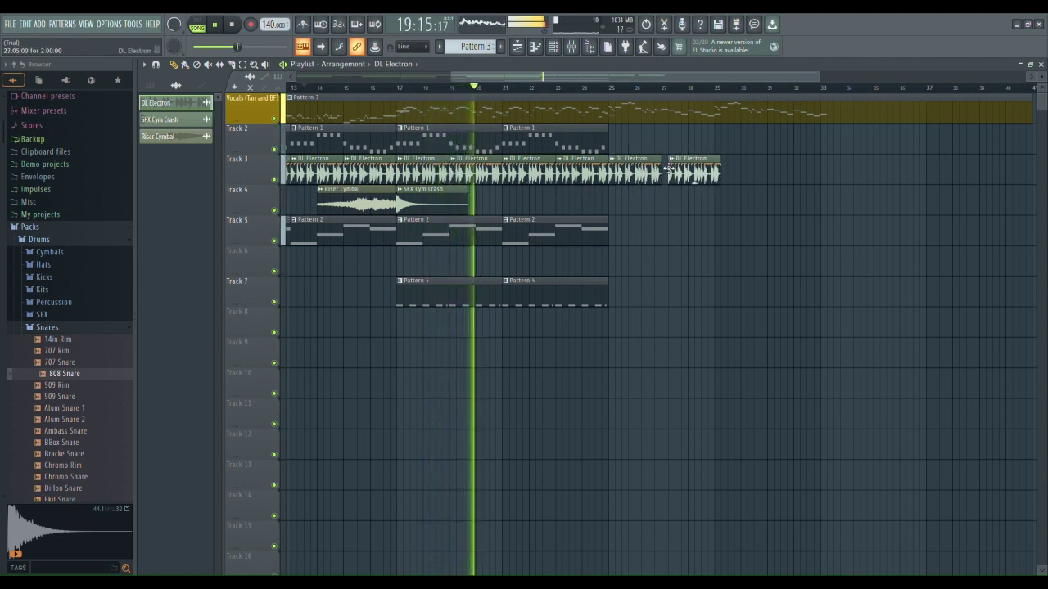
click(715, 168)
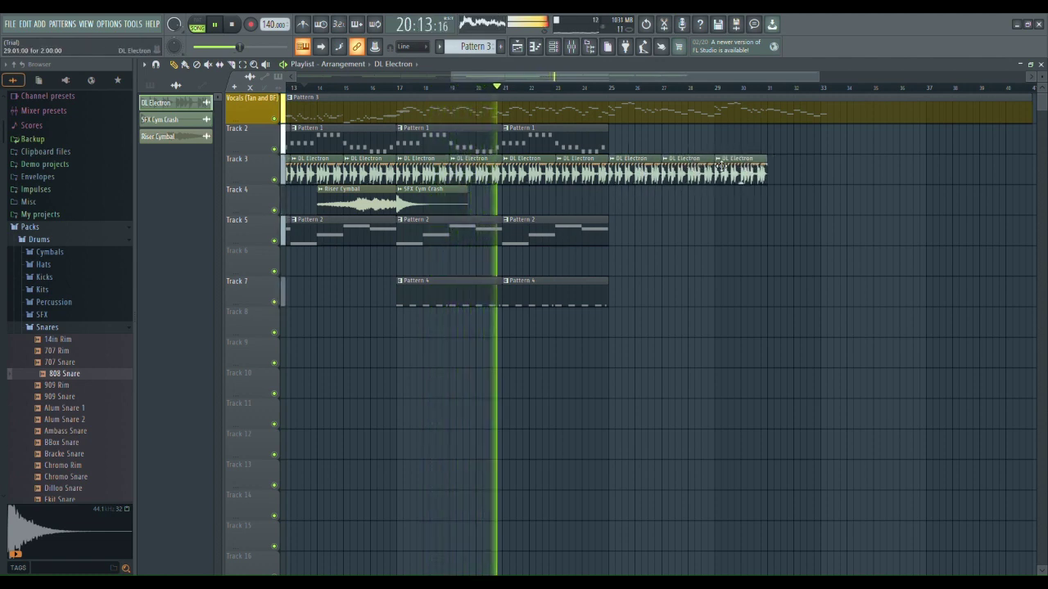
click(798, 169)
Add two more Pattern 1 clips on Track 2, starting at bars 25 and 29
click(565, 143)
click(614, 150)
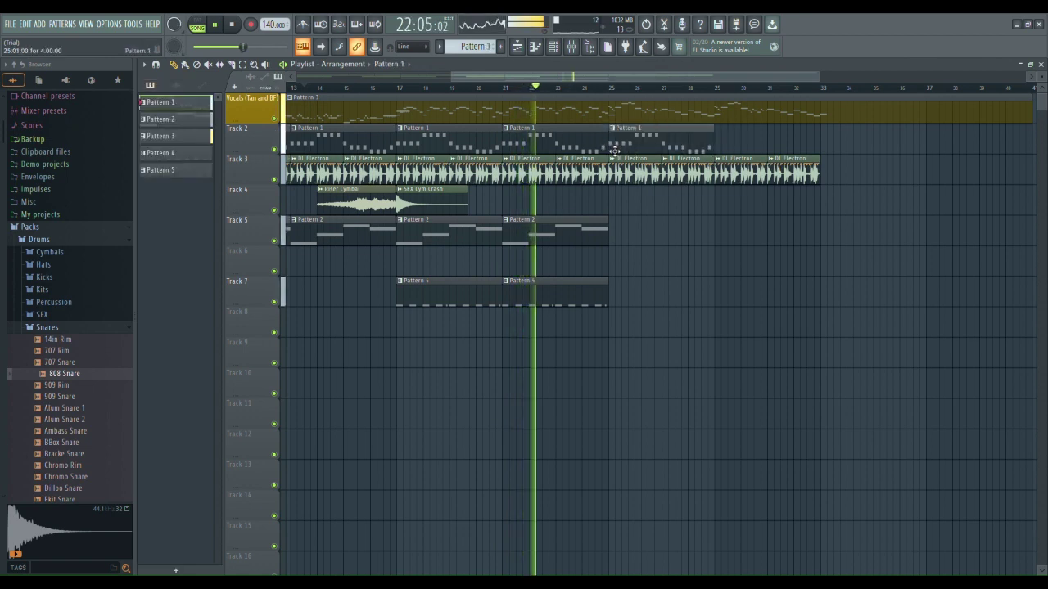
click(721, 152)
Repeat Pattern 2 on Track 5 and Pattern 4 on Track 7 at bars 25 and 29
click(585, 242)
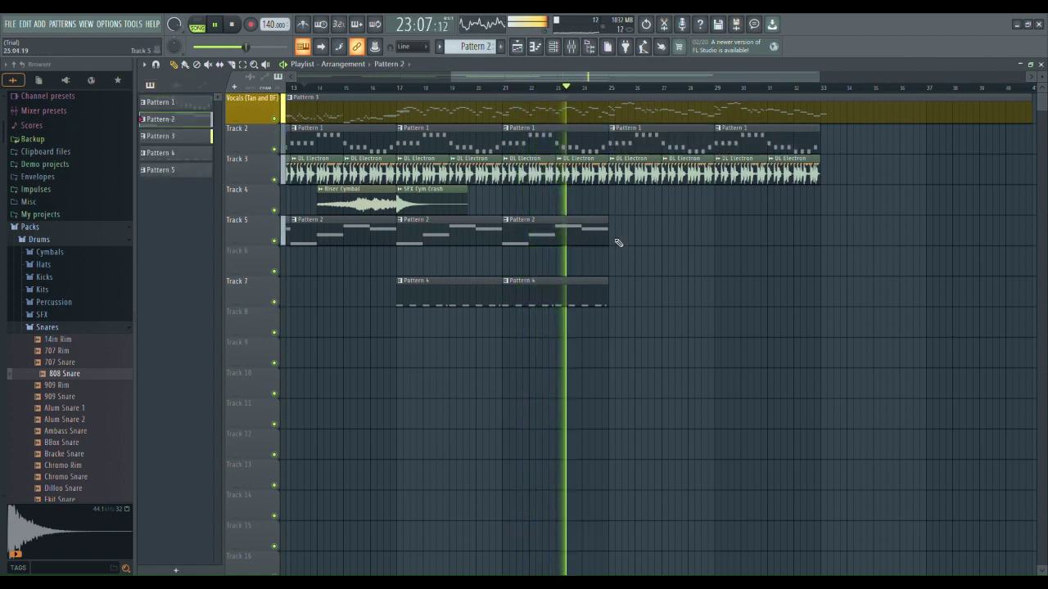
click(617, 240)
click(729, 239)
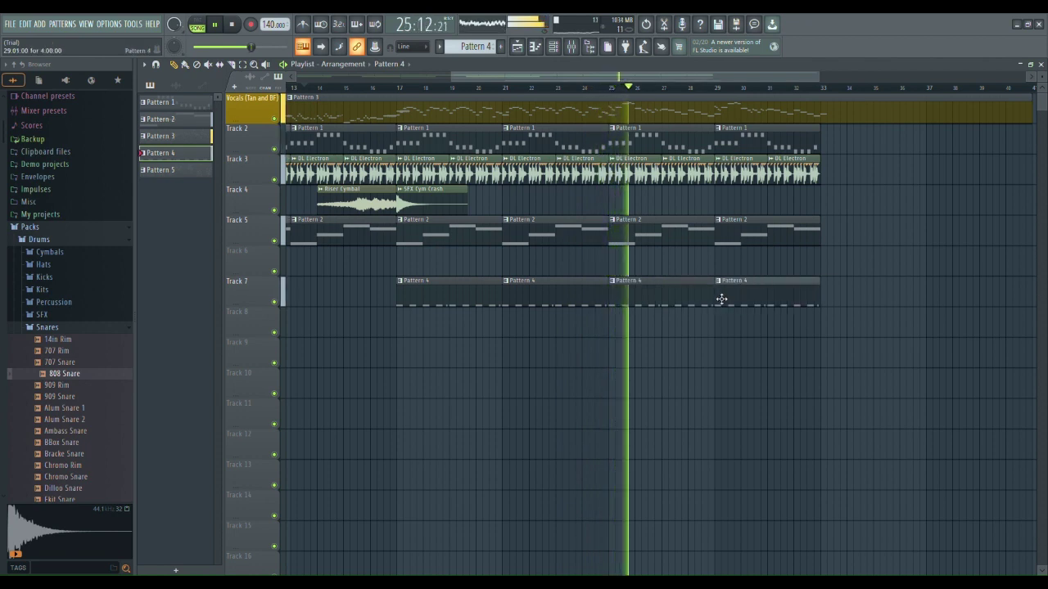
Listen to the extended section until playback passes bar 33, and stop the song
drag(645, 75, 692, 83)
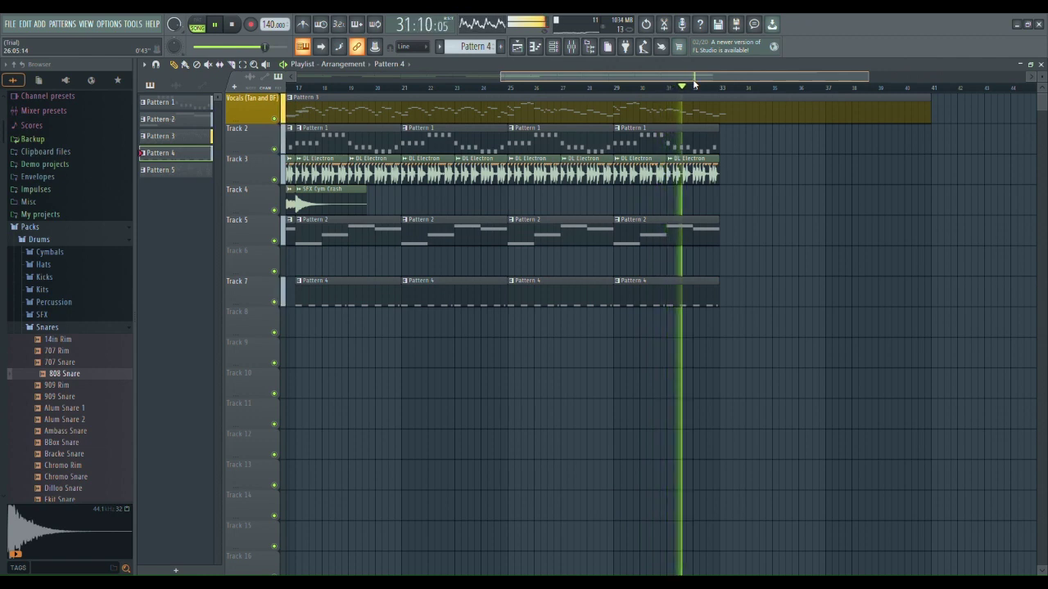
drag(694, 85, 757, 87)
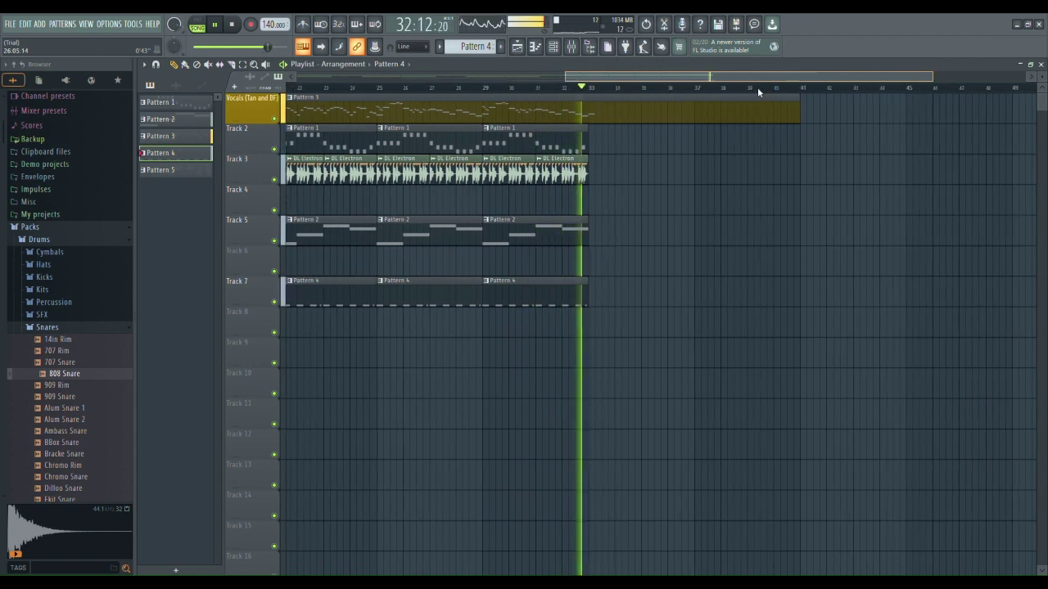
drag(758, 86, 789, 80)
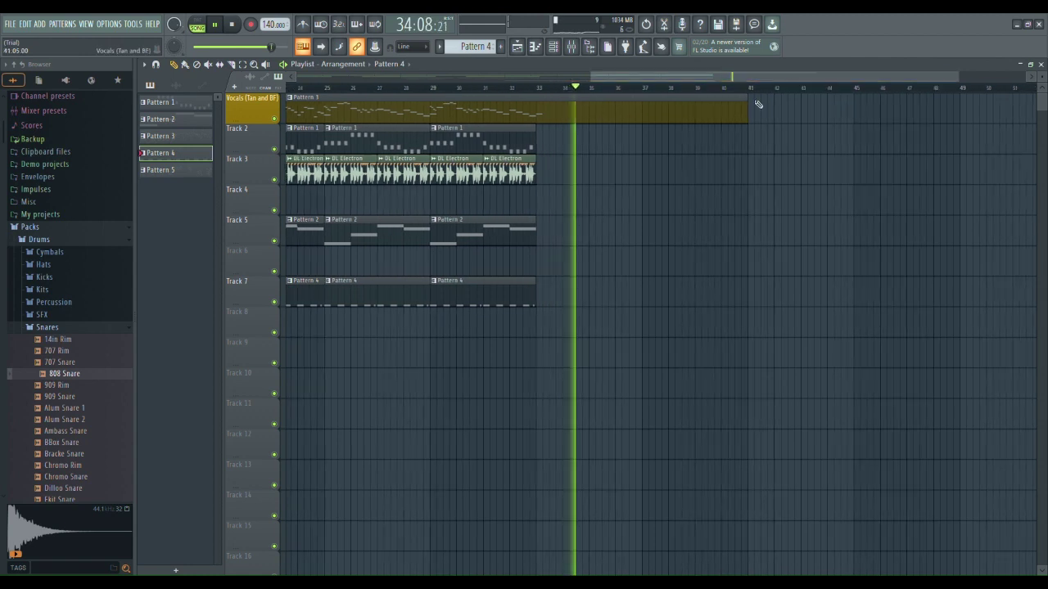
click(235, 24)
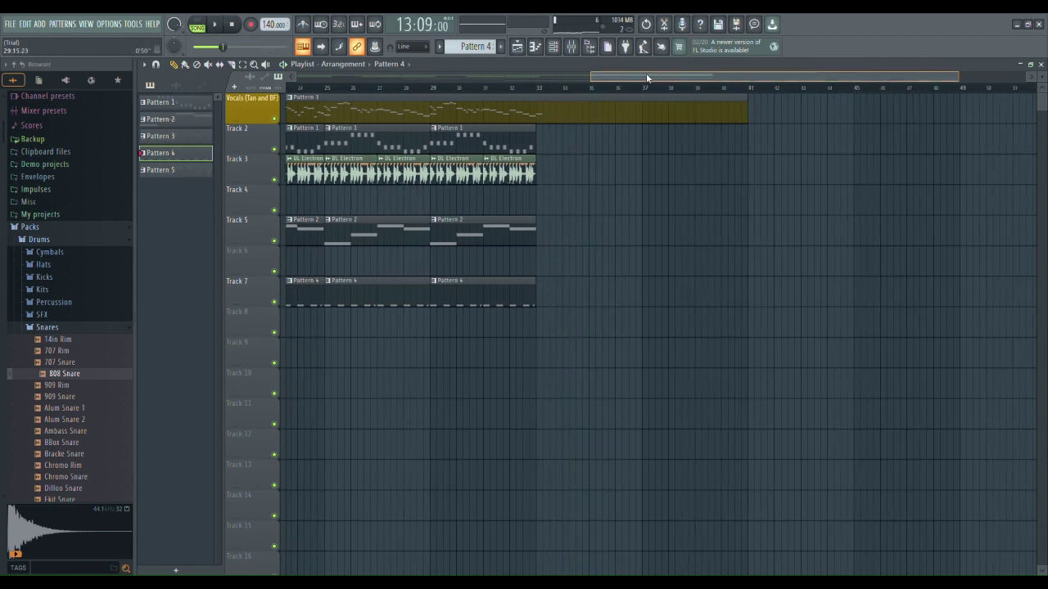
Add a Riser Cymbal at bar 22 and an SFX Cym Crash at bar 25 on Track 4
drag(646, 73, 313, 88)
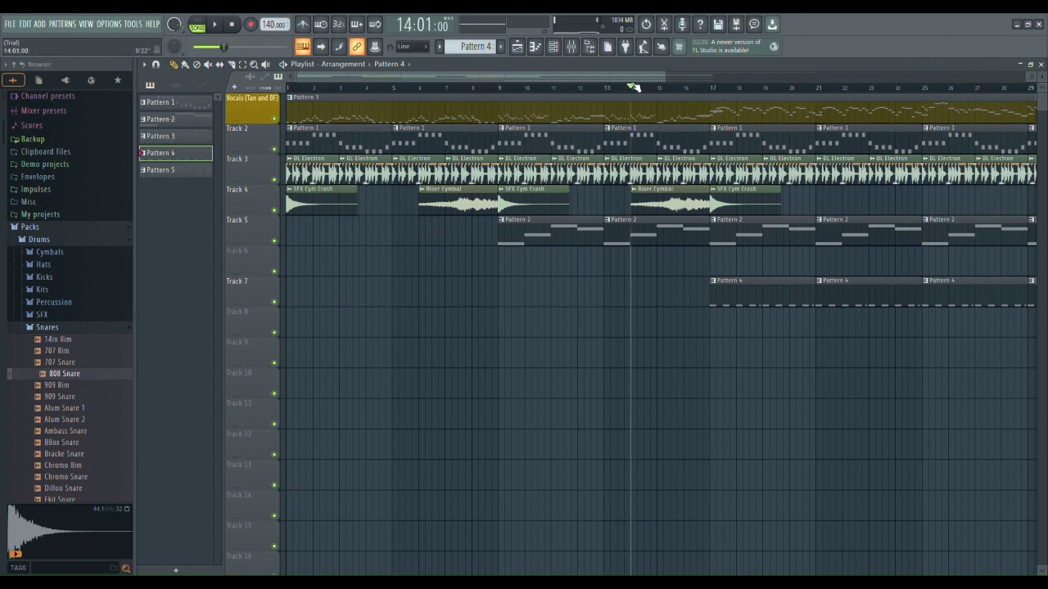
drag(618, 79, 662, 79)
click(588, 212)
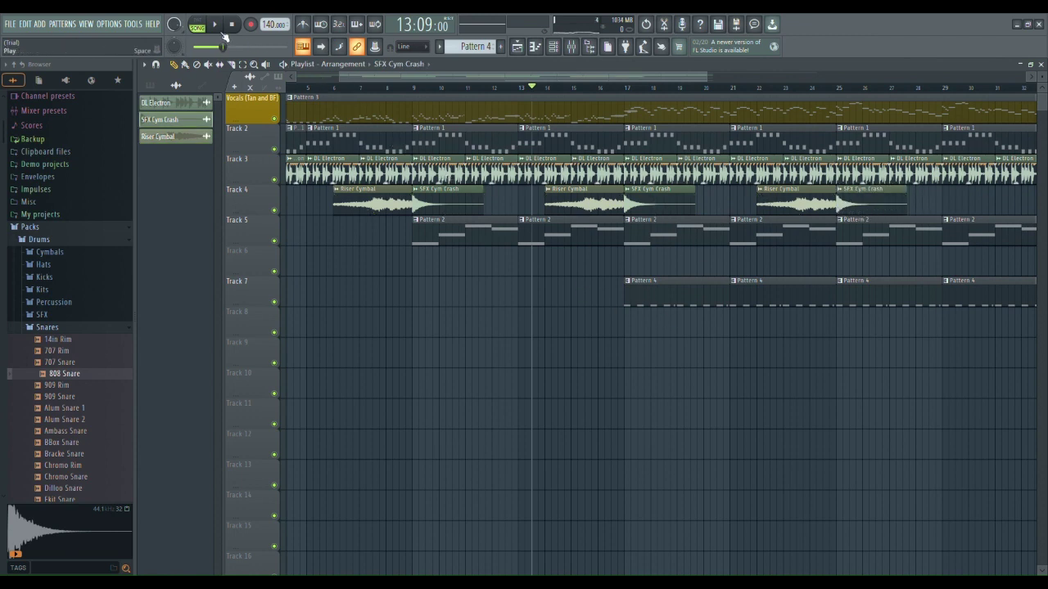
Play the song from late in bar 16 to check the arrangement with the added cymbal transition
key(space)
click(616, 83)
drag(615, 79, 693, 77)
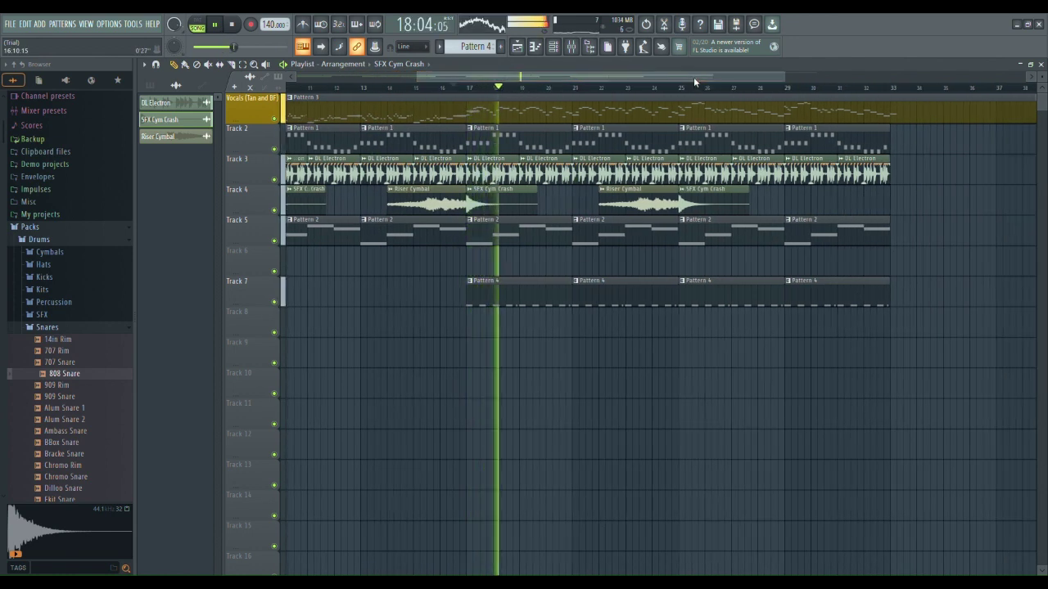